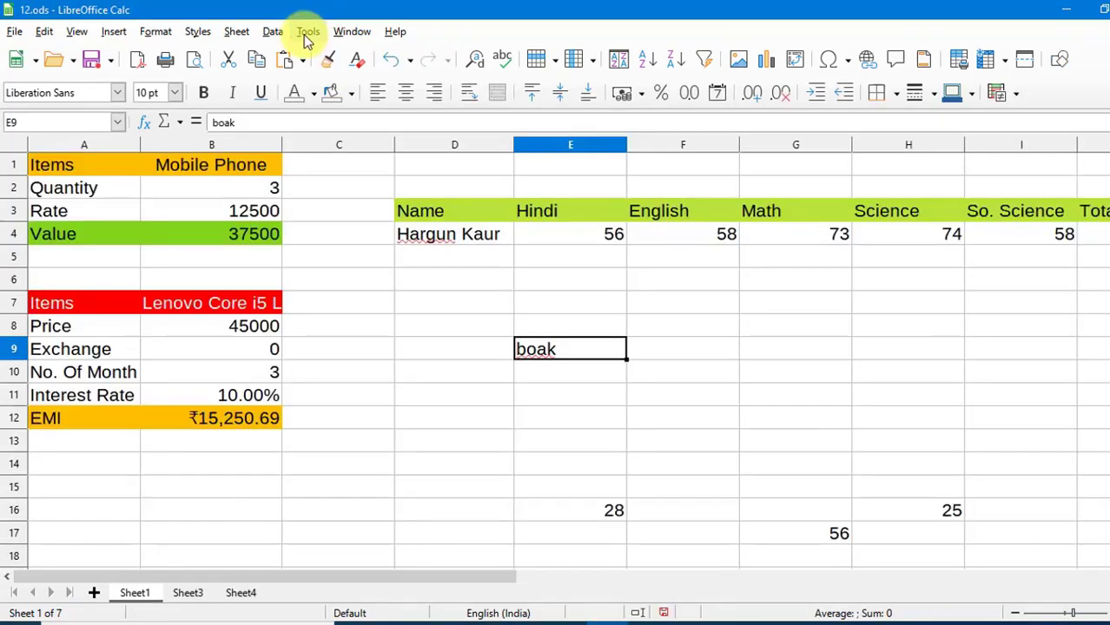
Switch to the 12.ods workbook and open the Tools menu.
{"action": "left_click", "coordinate": [308, 31]}
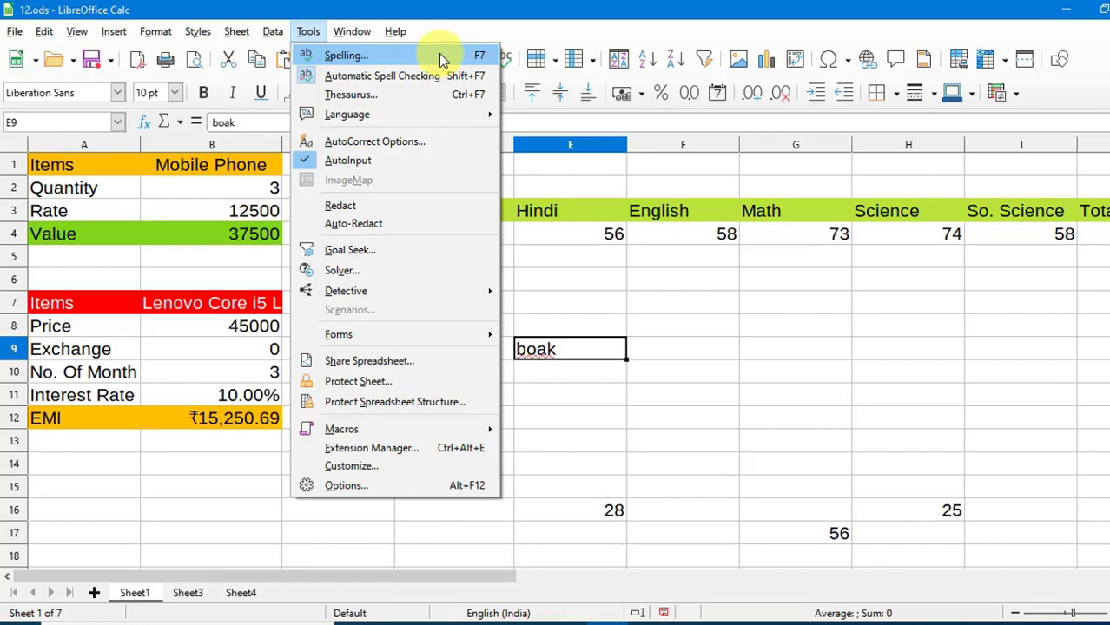
Spell-check the sheet, correcting 'boak' in E9 to the suggestion 'book'.
{"action": "left_click", "coordinate": [443, 59]}
{"action": "left_click_drag", "start_coordinate": [500, 139], "coordinate": [742, 98]}
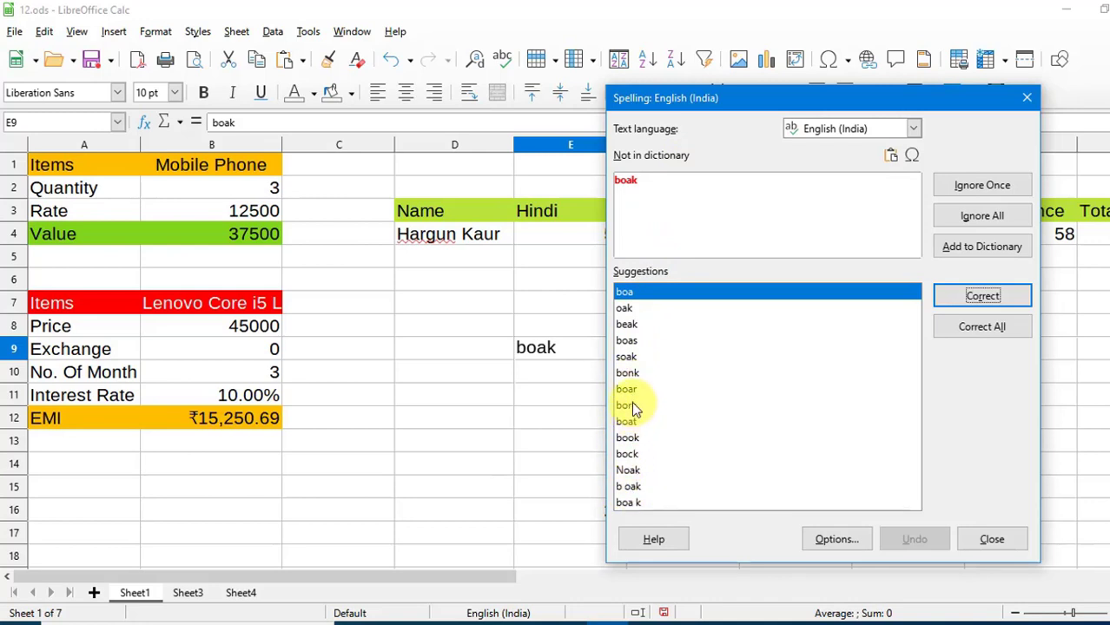
{"action": "left_click", "coordinate": [631, 436]}
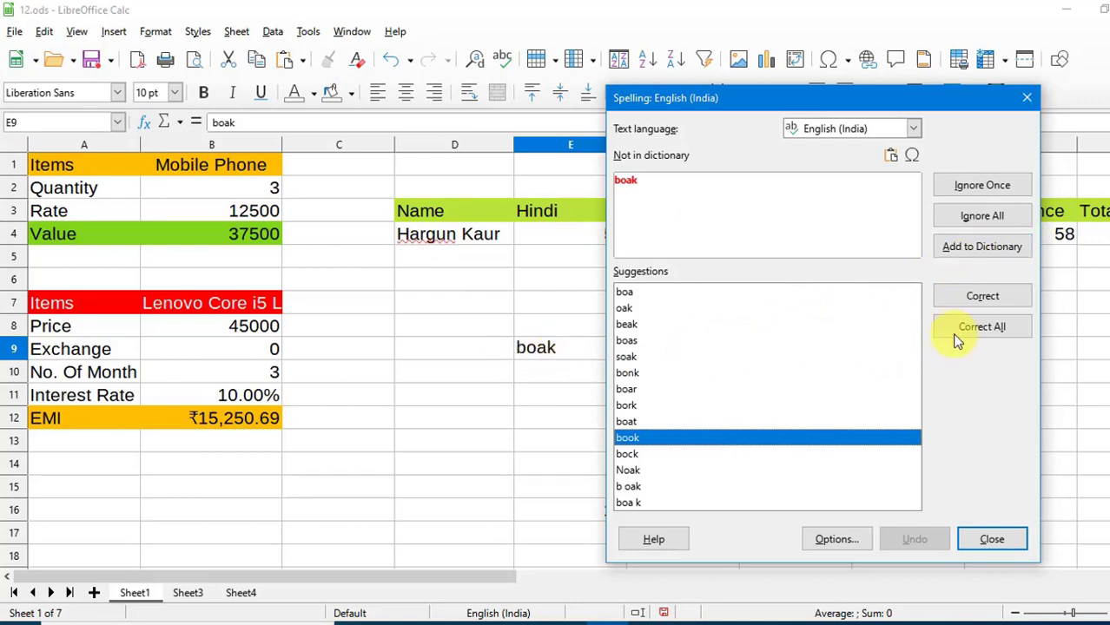
{"action": "left_click", "coordinate": [967, 300]}
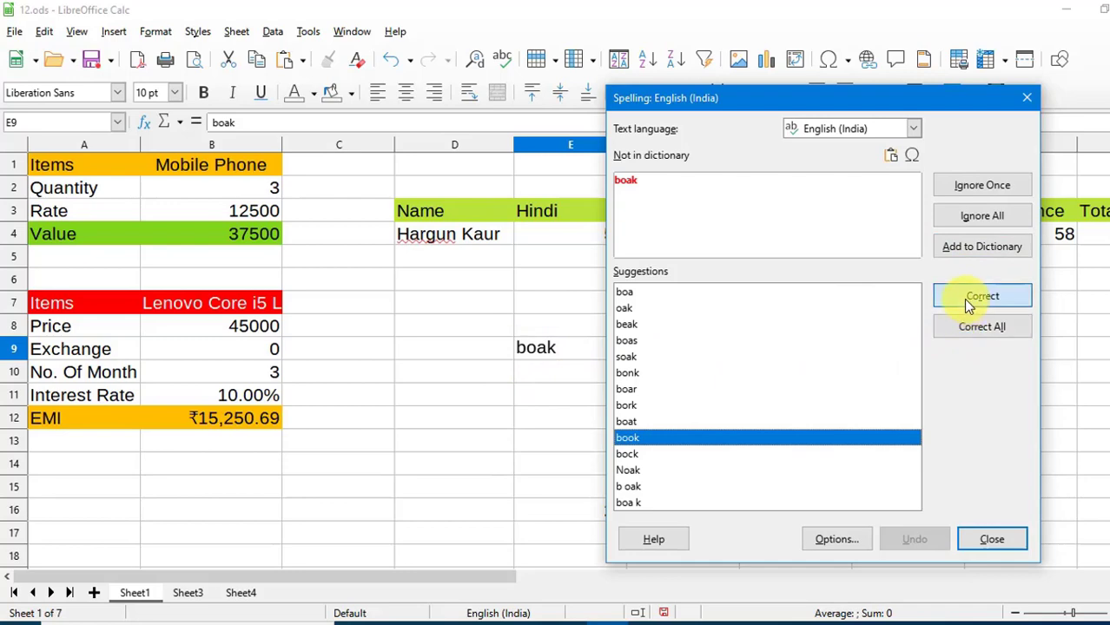
{"action": "left_click", "coordinate": [995, 540]}
{"action": "scroll", "coordinate": [633, 301], "scroll_direction": "up", "scroll_amount": 8}
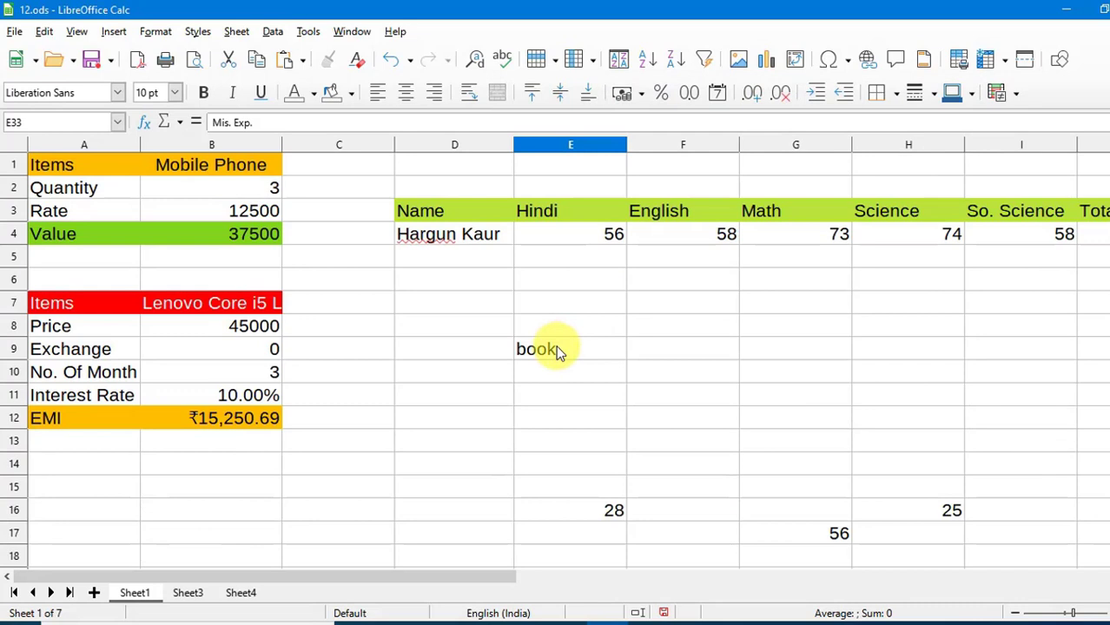
Turn on automatic spell checking and enter the test word 'boak' in F9.
{"action": "left_click", "coordinate": [795, 348]}
{"action": "left_click", "coordinate": [308, 31]}
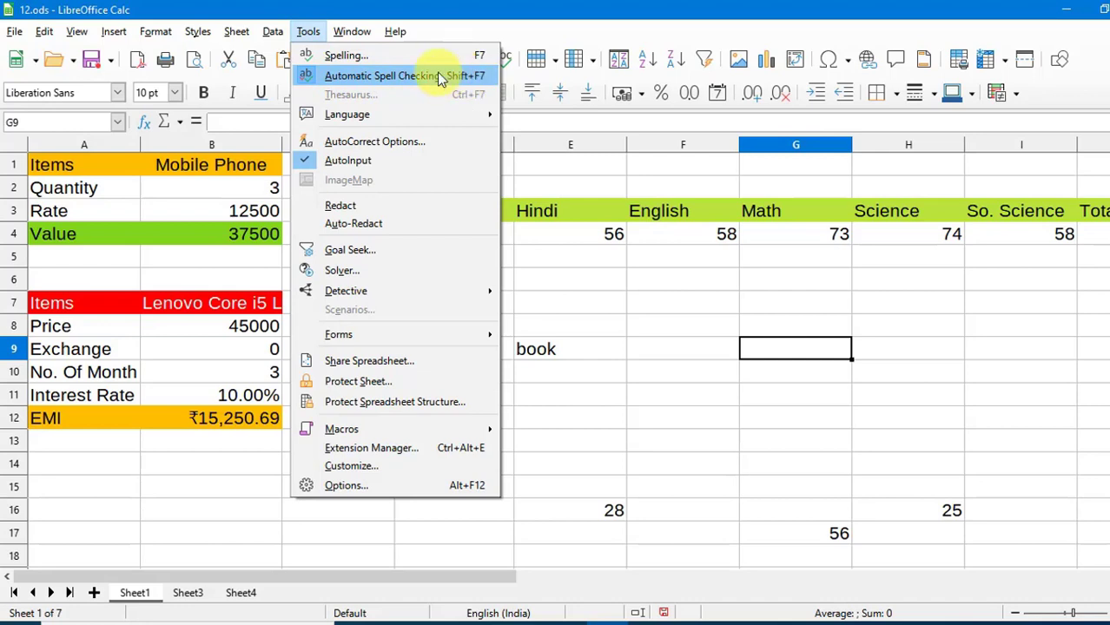
{"action": "left_click", "coordinate": [355, 75]}
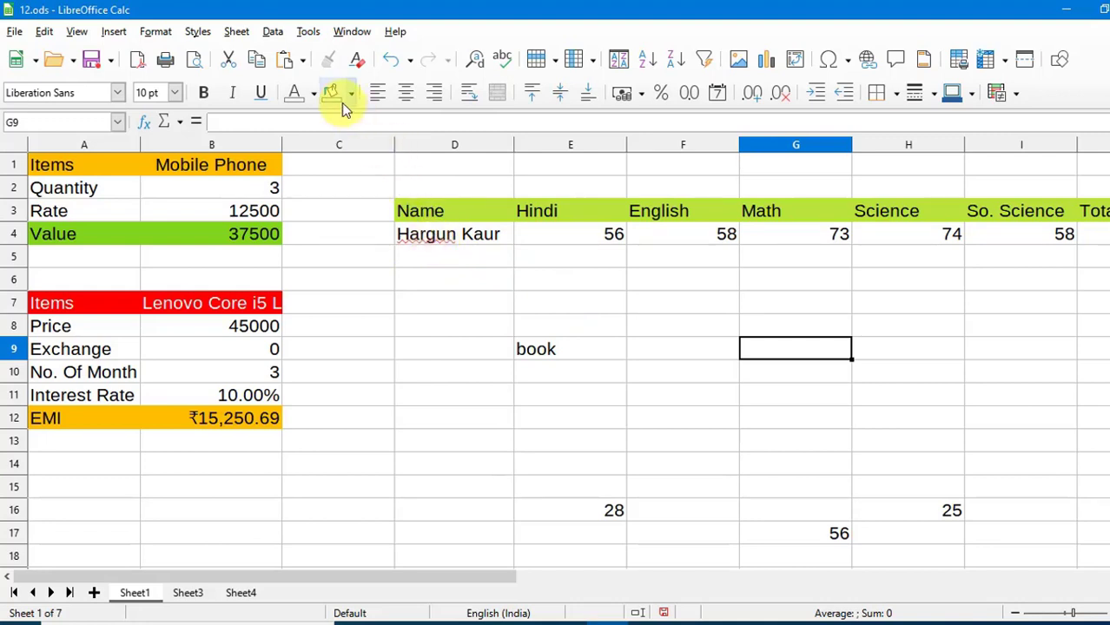
{"action": "left_click", "coordinate": [712, 356]}
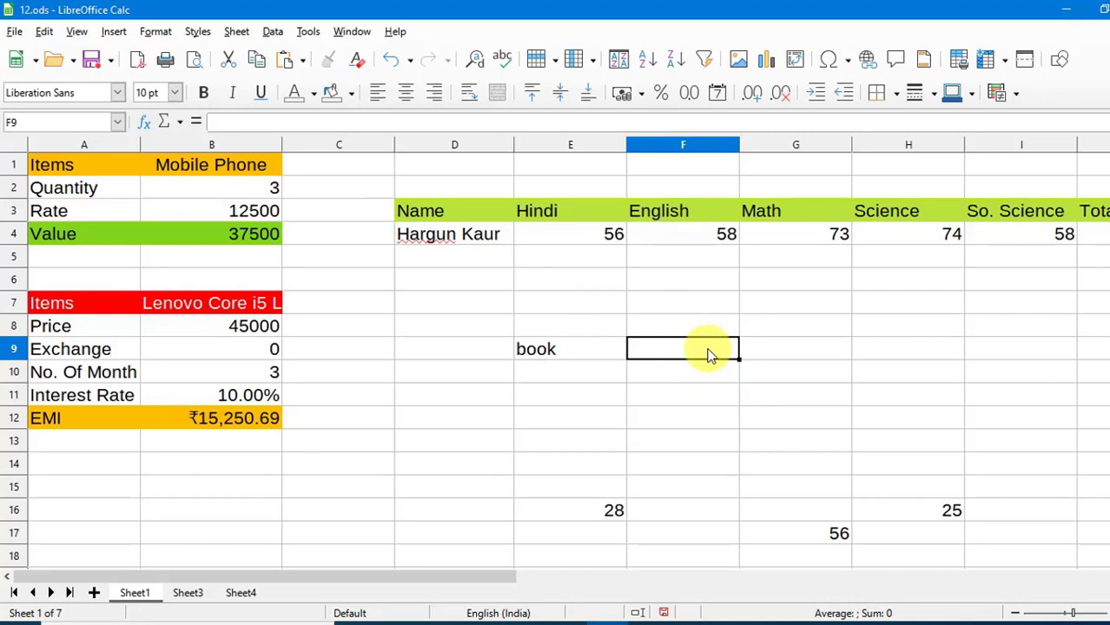
{"action": "type", "text": "boak"}
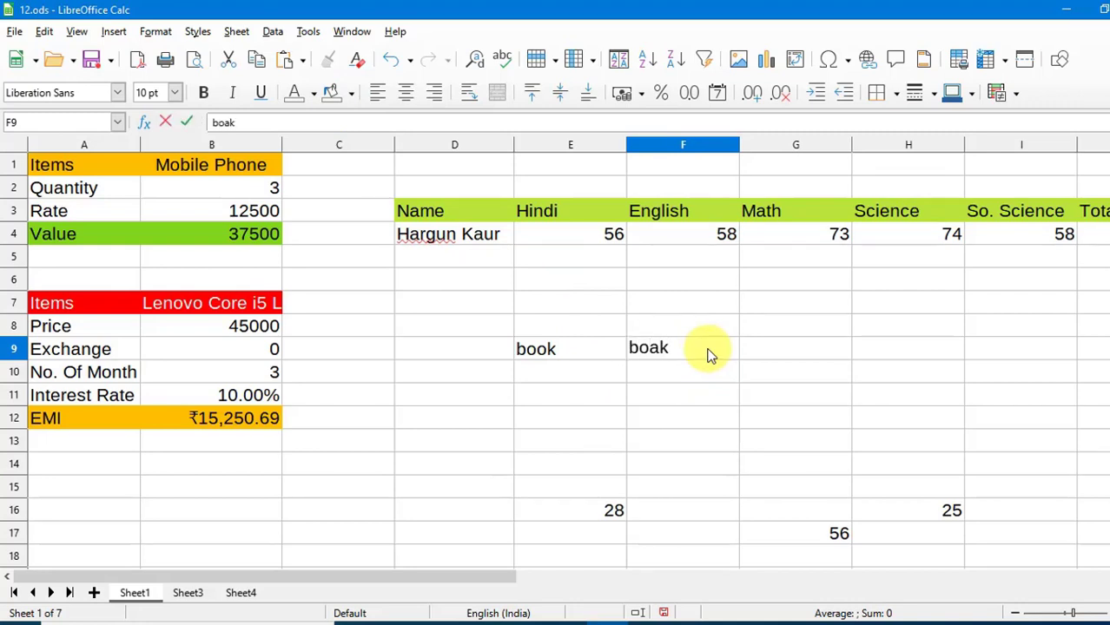
{"action": "key", "text": "Tab"}
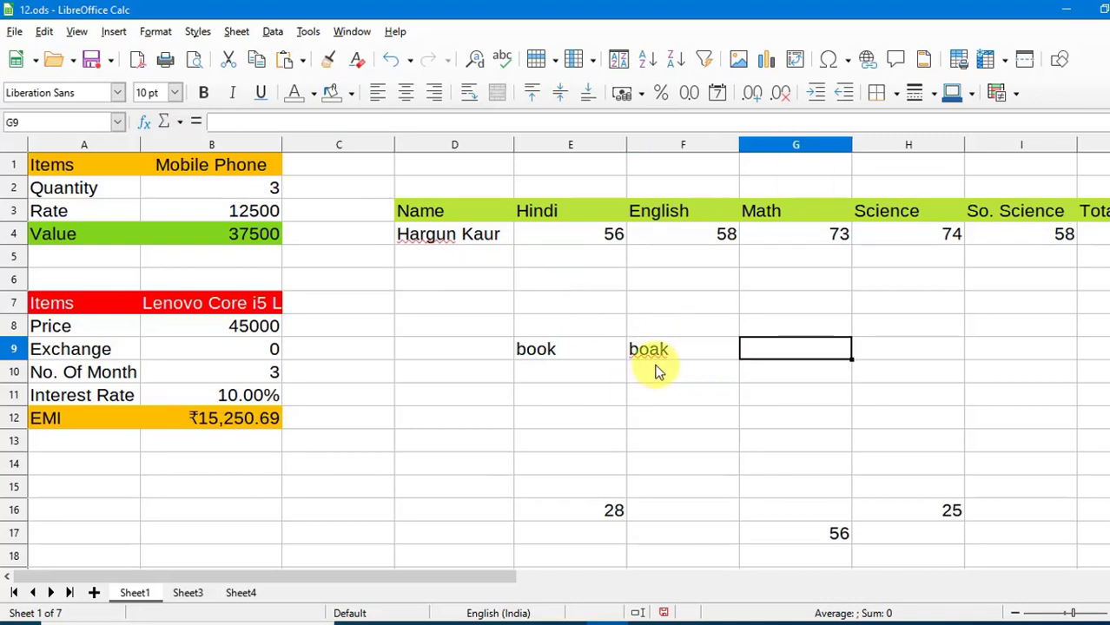
Toggle automatic spell checking off and back on to check the underline on F9.
{"action": "left_click", "coordinate": [665, 354]}
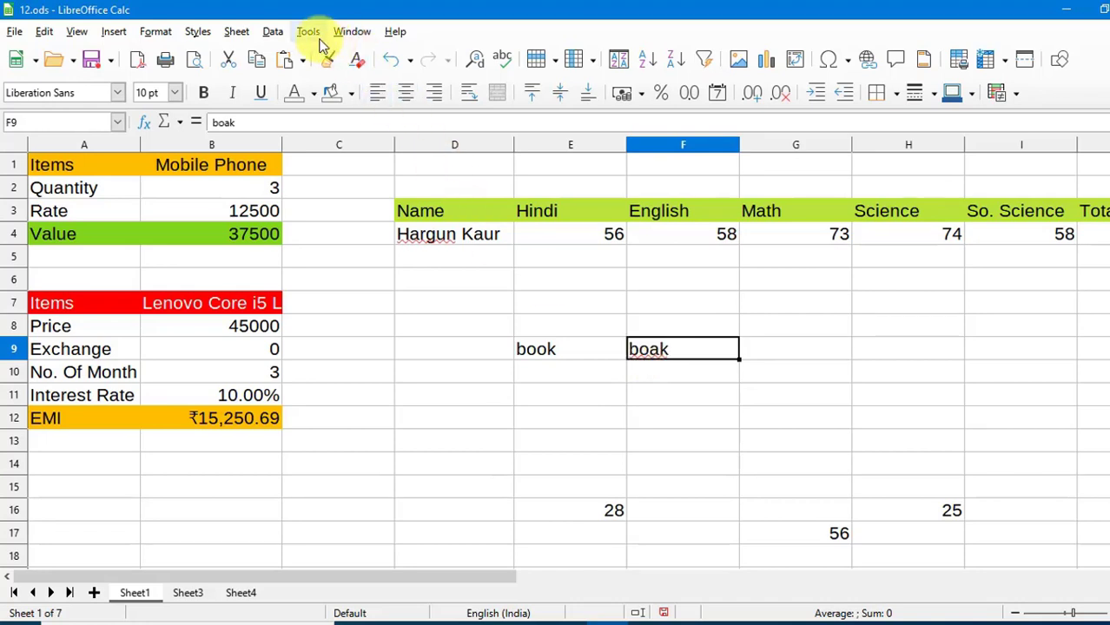
{"action": "left_click", "coordinate": [314, 37]}
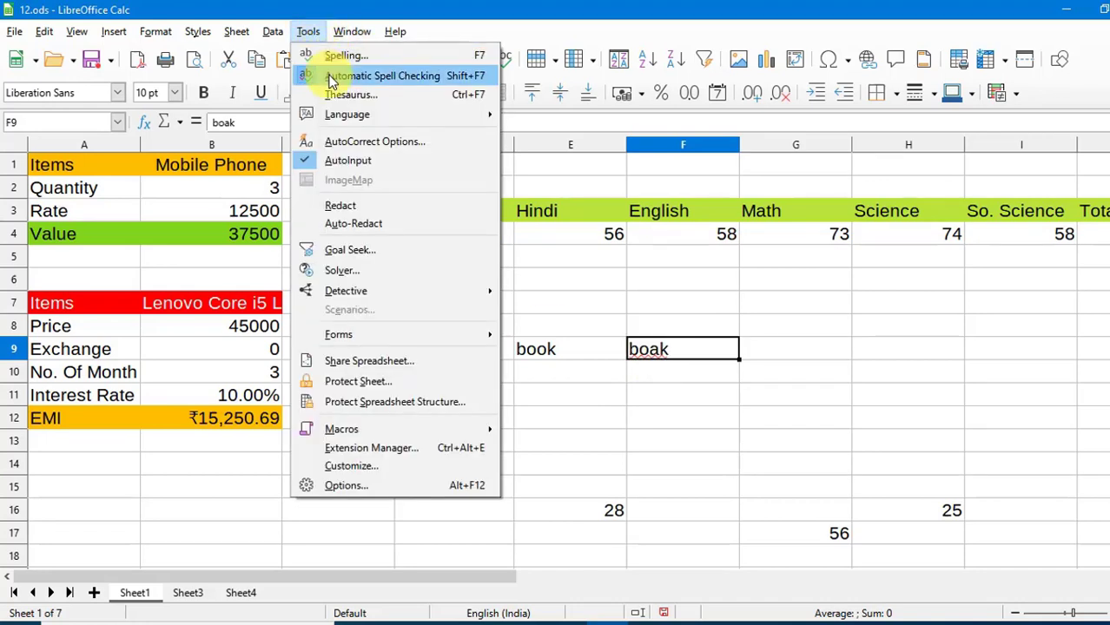
{"action": "left_click", "coordinate": [317, 75]}
{"action": "left_click", "coordinate": [721, 396]}
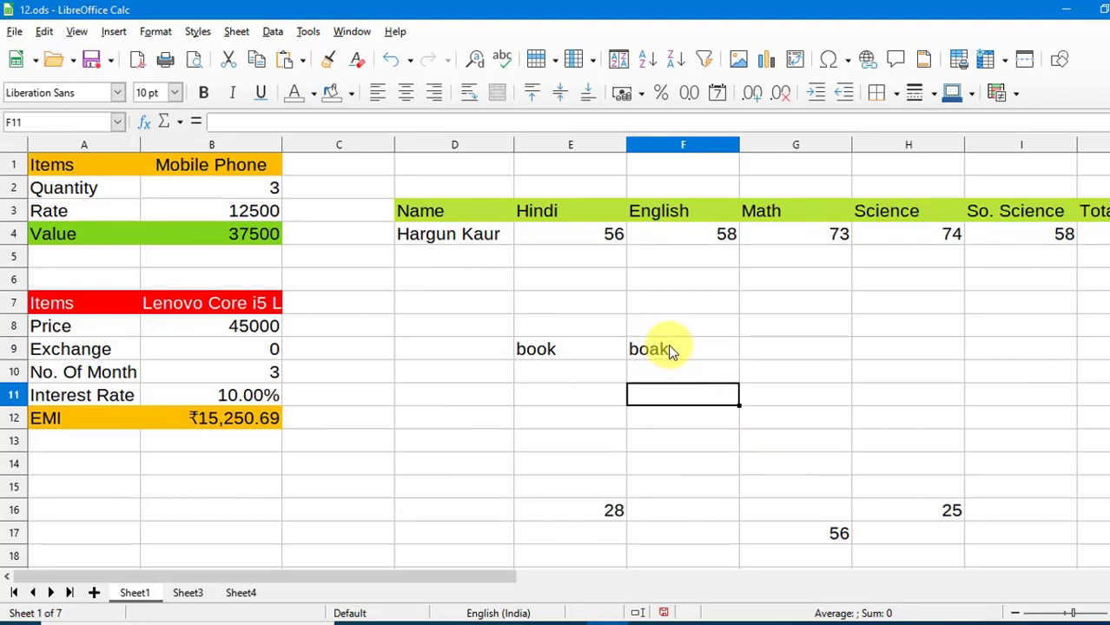
{"action": "left_click", "coordinate": [666, 352]}
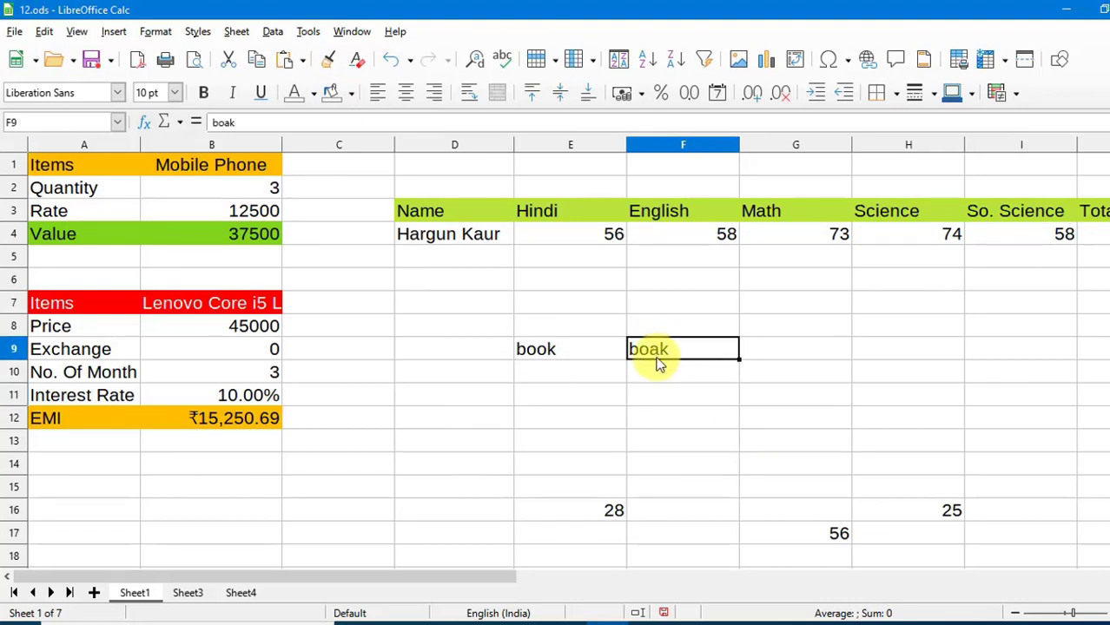
{"action": "left_click", "coordinate": [314, 32]}
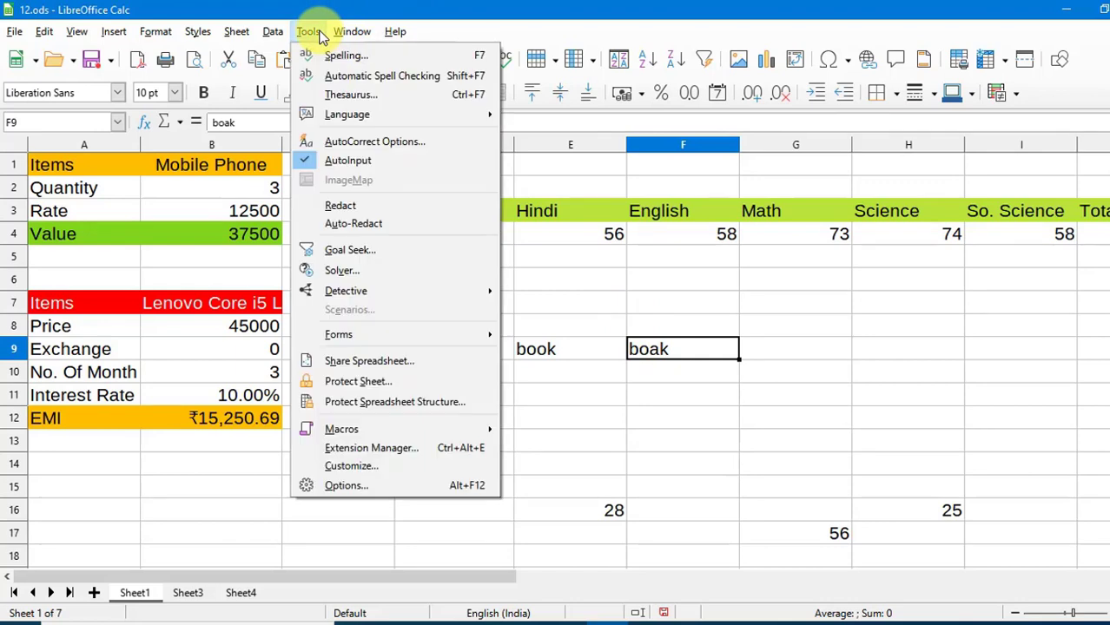
{"action": "left_click", "coordinate": [333, 76]}
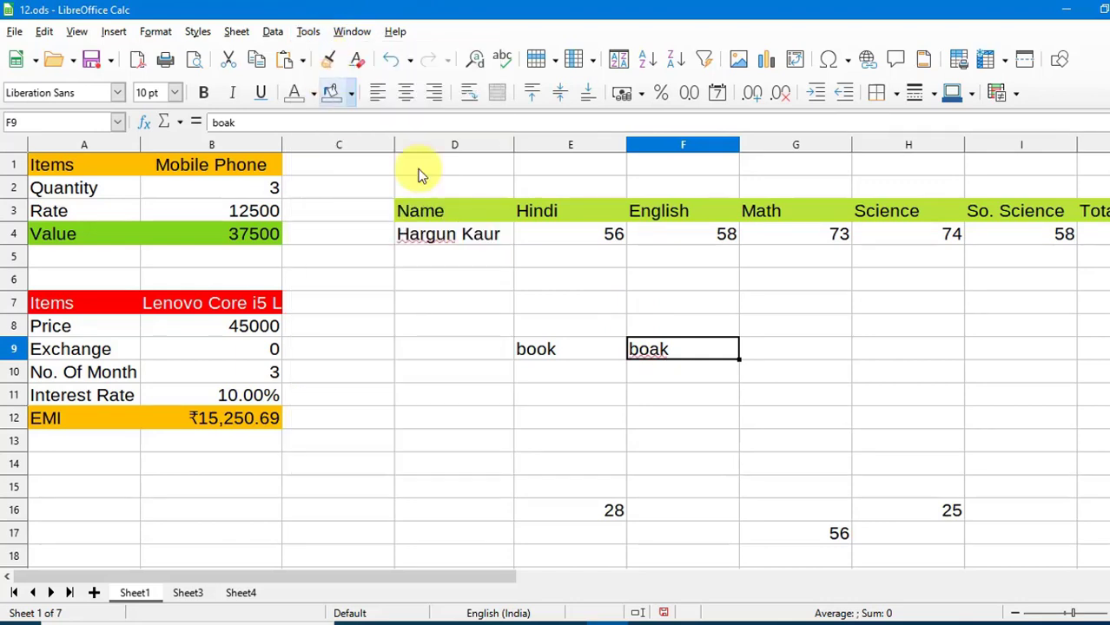
Open and dismiss the Tools menu, then select 'book' in E9.
{"action": "left_click", "coordinate": [711, 377]}
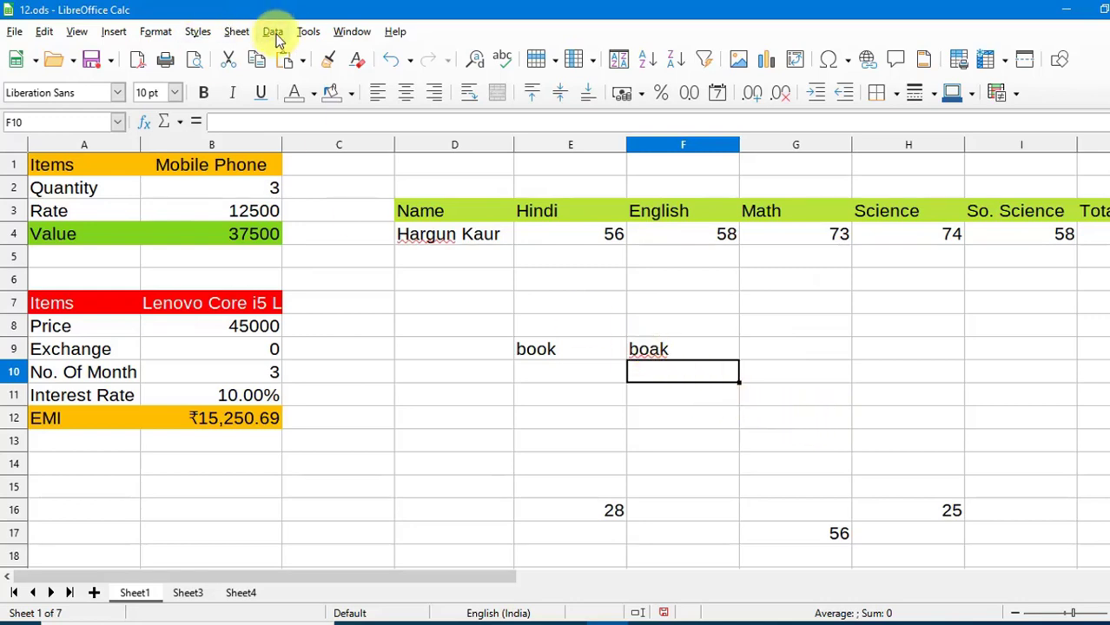
{"action": "left_click", "coordinate": [309, 32]}
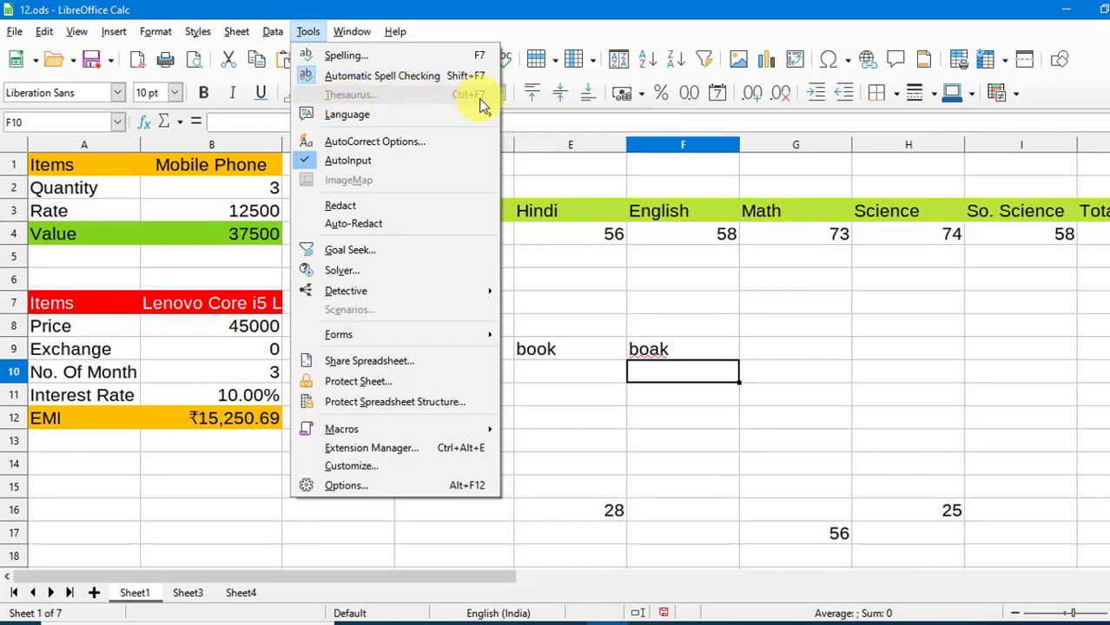
{"action": "left_click", "coordinate": [733, 313]}
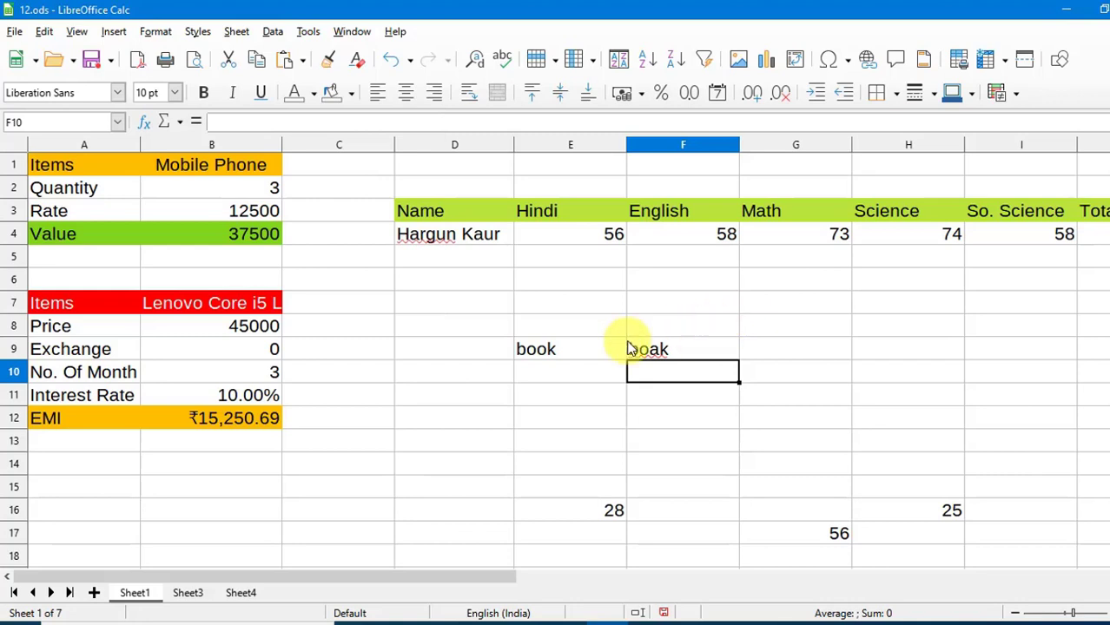
{"action": "left_click", "coordinate": [560, 360]}
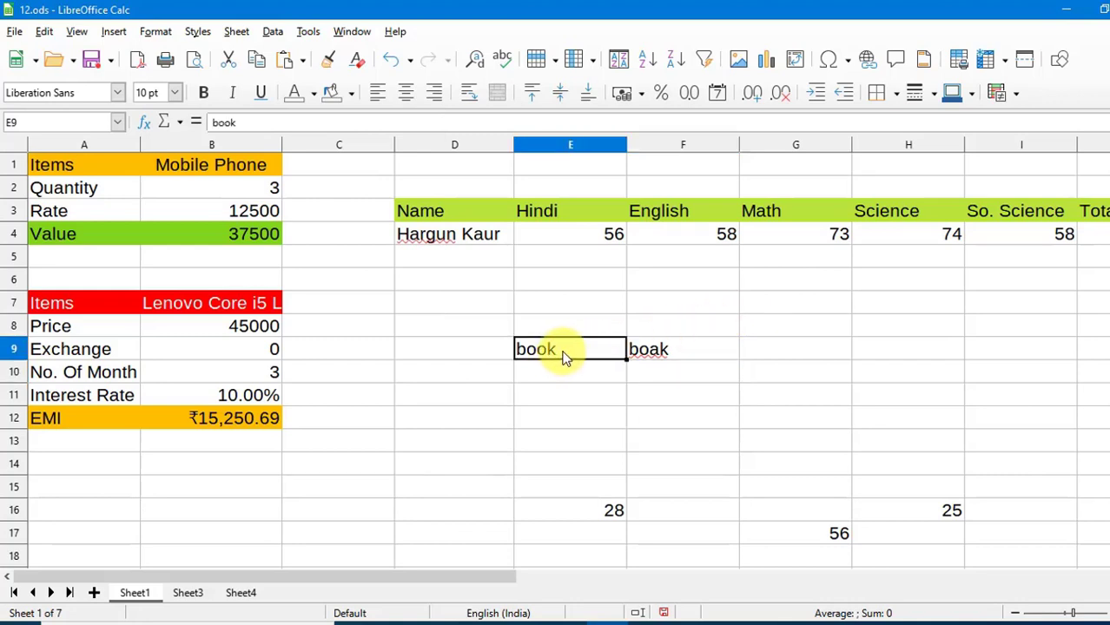
Replace 'book' in E9 with the thesaurus synonym 'ledger'.
{"action": "left_click", "coordinate": [309, 32]}
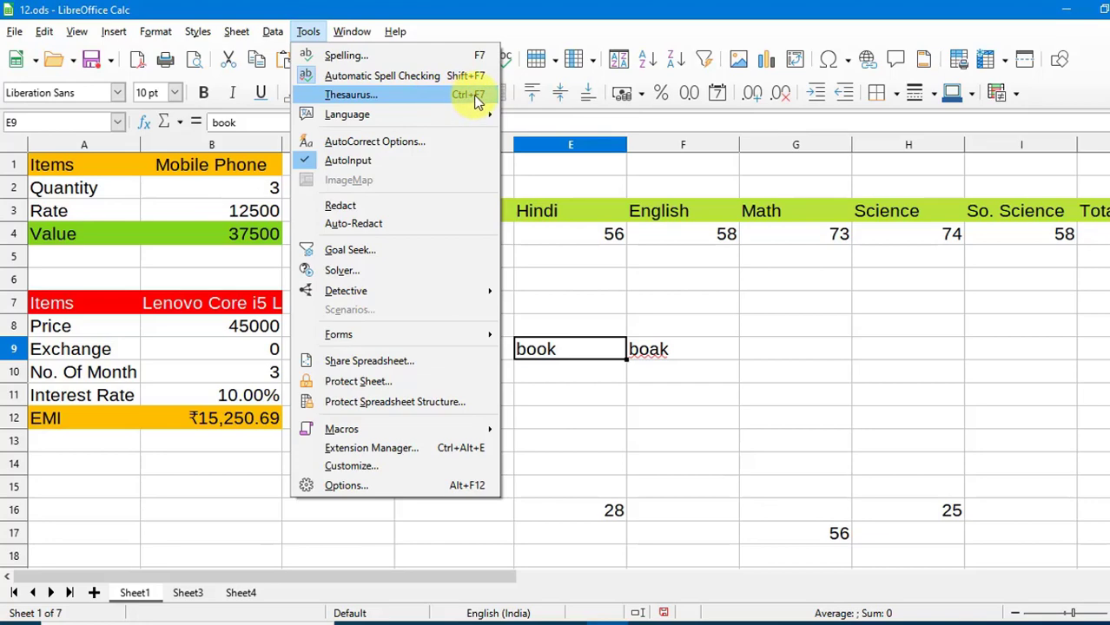
{"action": "left_click", "coordinate": [476, 100]}
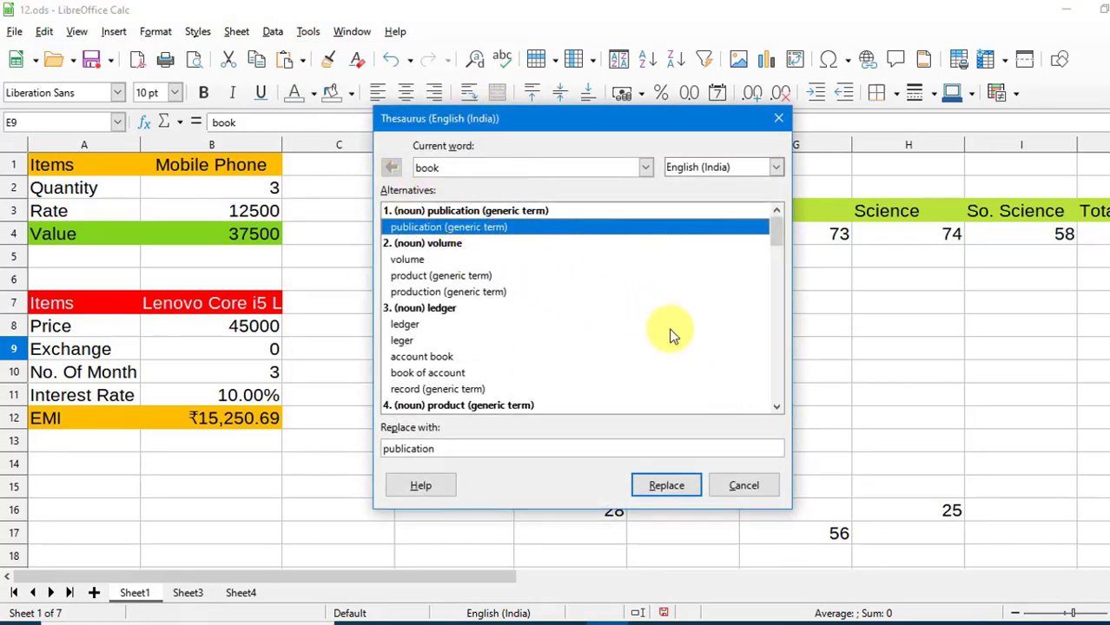
{"action": "left_click_drag", "start_coordinate": [781, 404], "coordinate": [781, 405]}
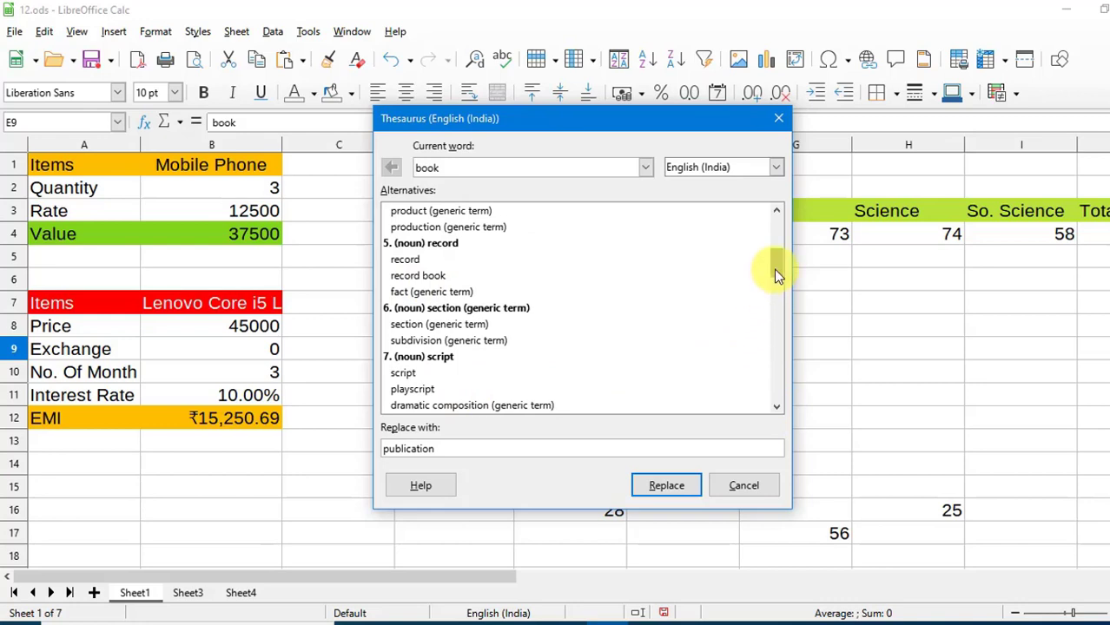
{"action": "left_click_drag", "start_coordinate": [775, 271], "coordinate": [775, 237]}
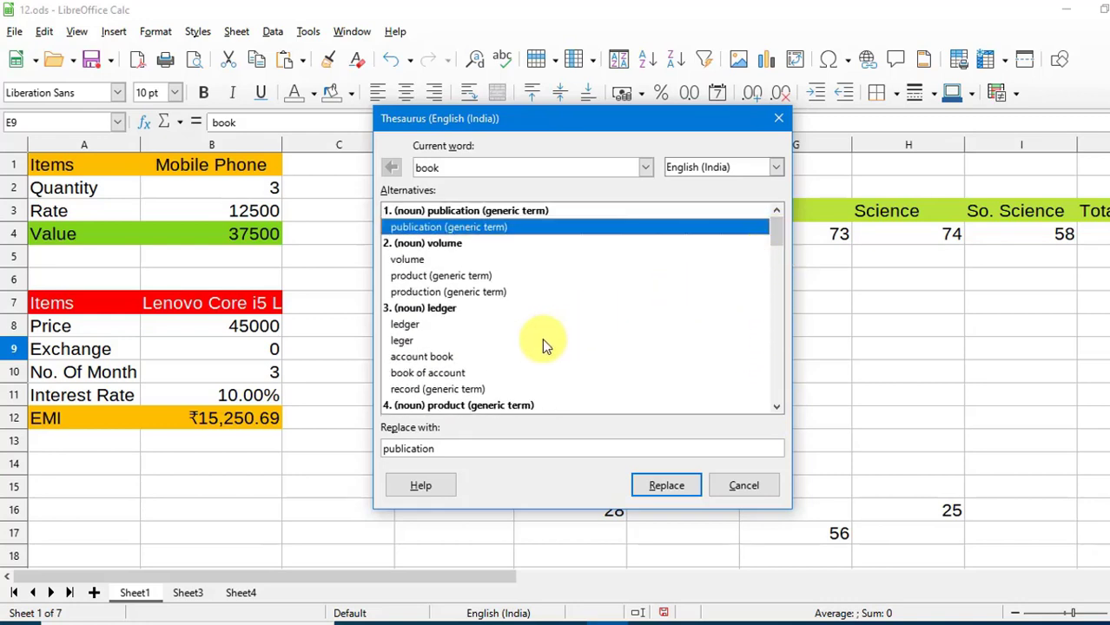
{"action": "left_click", "coordinate": [408, 325]}
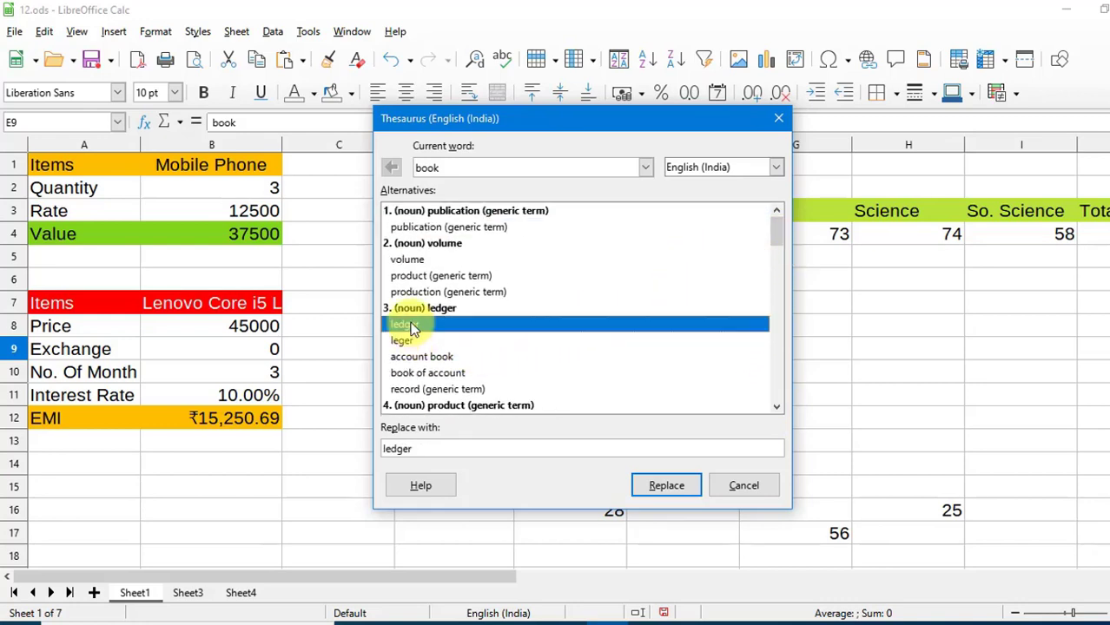
{"action": "left_click", "coordinate": [666, 486]}
{"action": "left_click", "coordinate": [585, 395]}
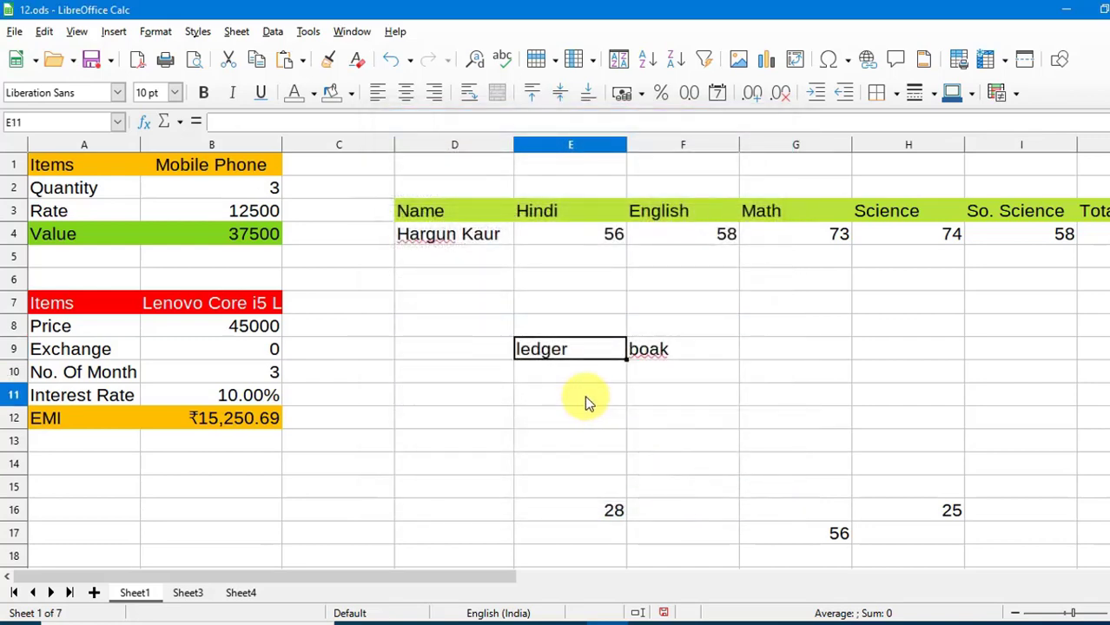
Set the language for all text to English (USA).
{"action": "left_click", "coordinate": [527, 372]}
{"action": "left_click", "coordinate": [310, 32]}
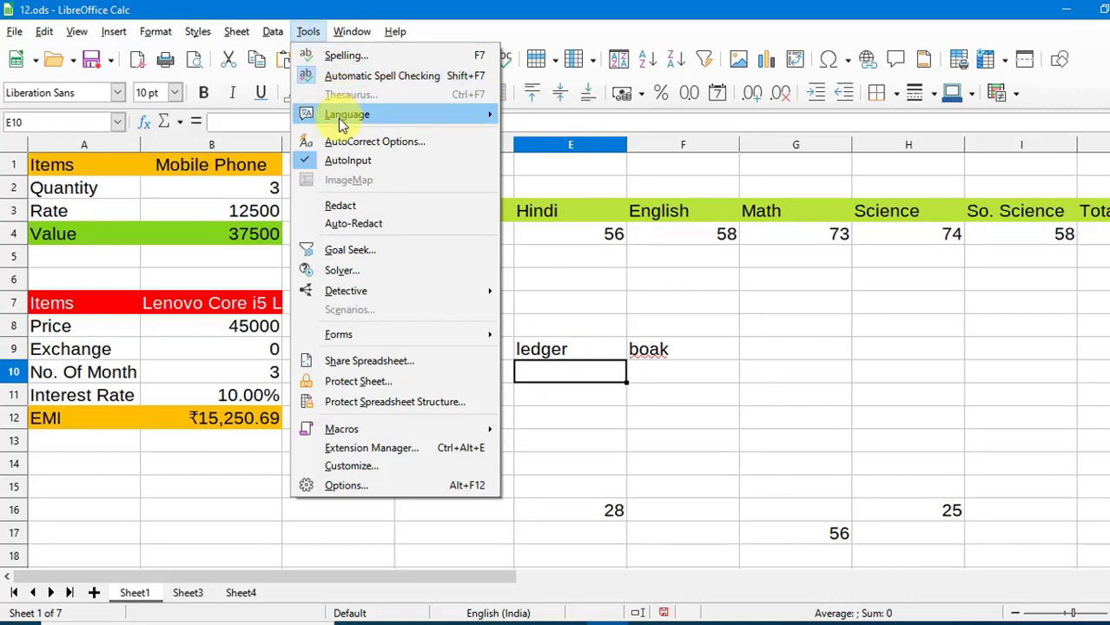
{"action": "mouse_move", "coordinate": [341, 117]}
{"action": "mouse_move", "coordinate": [628, 109]}
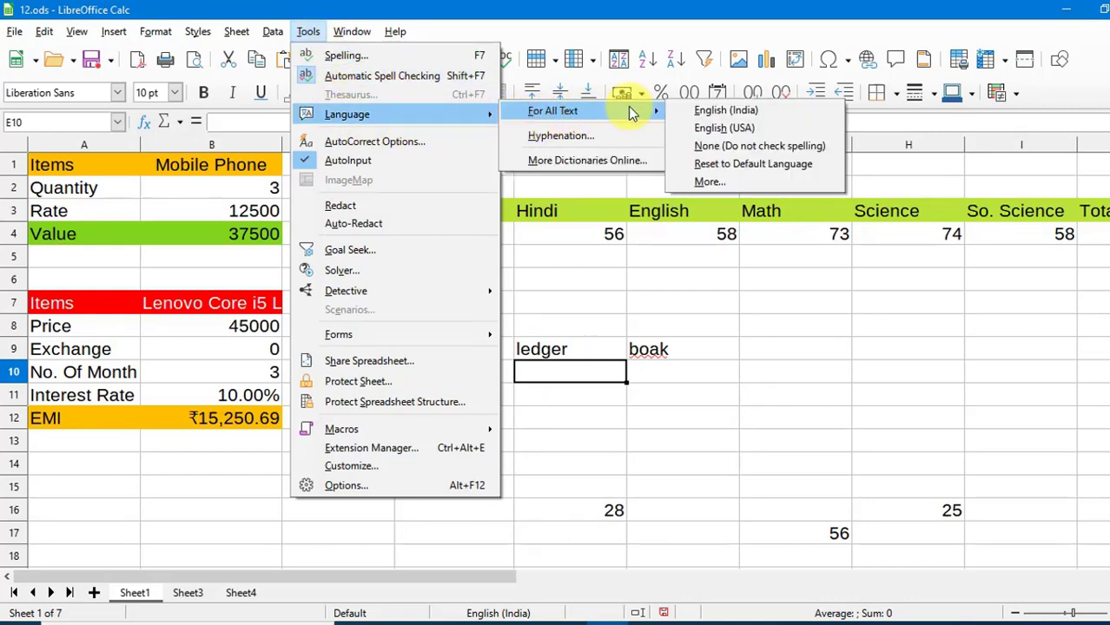
{"action": "left_click", "coordinate": [712, 130]}
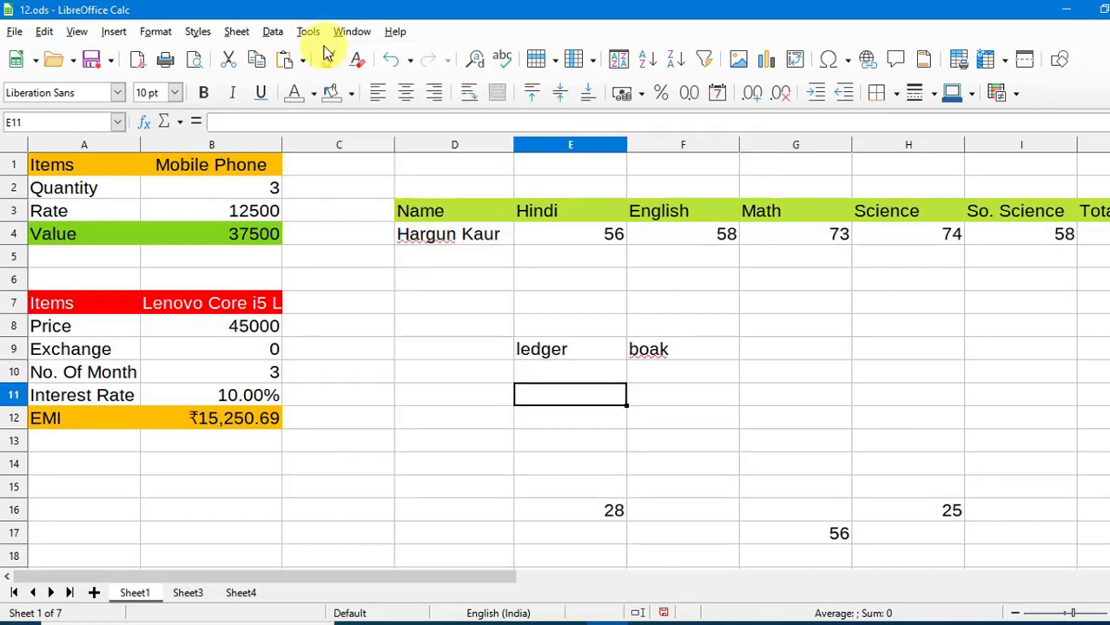
Add an AutoCorrect entry expanding 'k' to 'Khalsa Computer Institute' and use it in E11.
{"action": "left_click", "coordinate": [308, 31]}
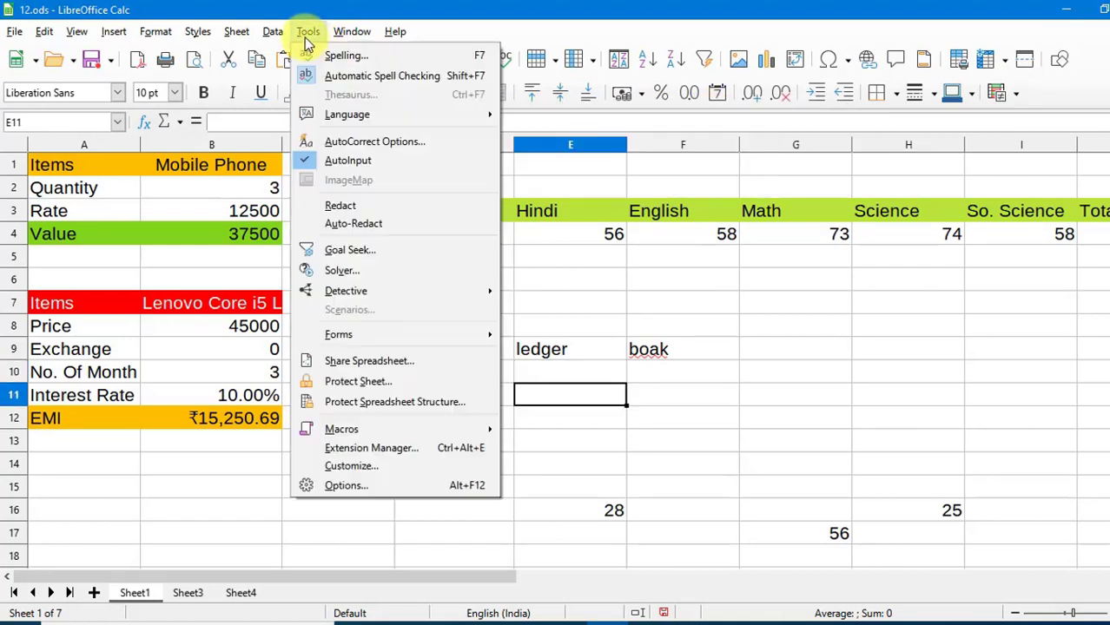
{"action": "left_click", "coordinate": [339, 146]}
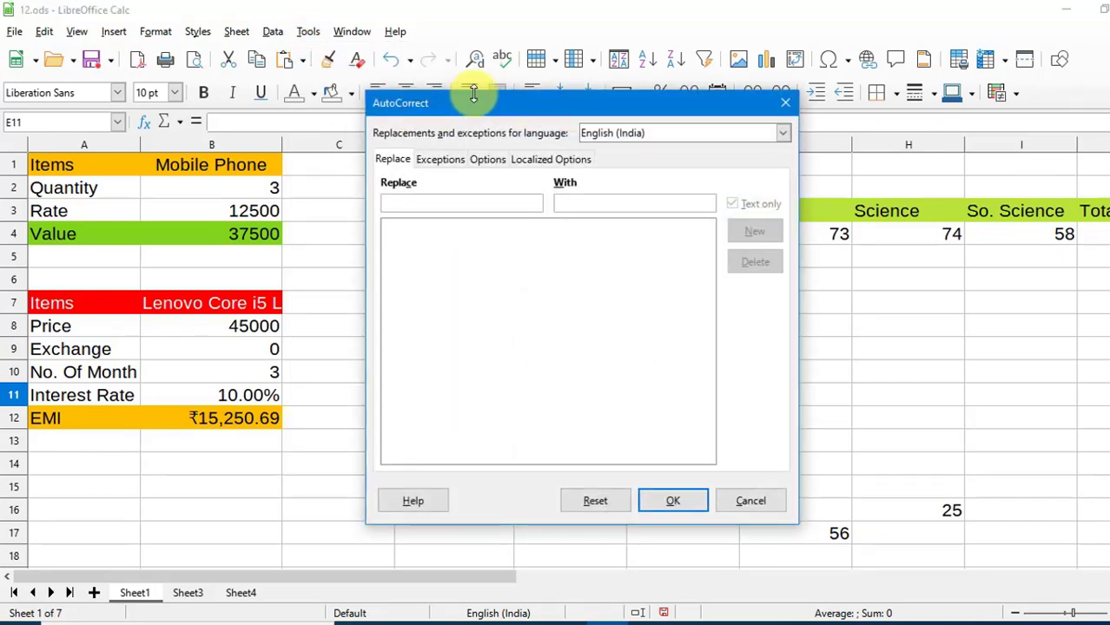
{"action": "left_click_drag", "start_coordinate": [482, 108], "coordinate": [611, 128]}
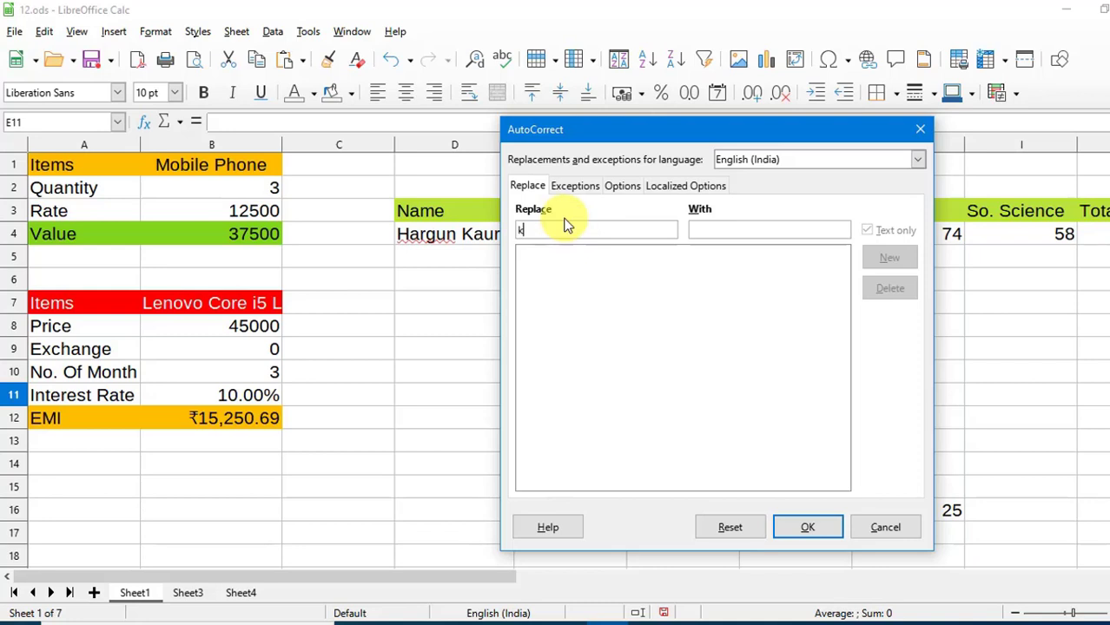
{"action": "left_click", "coordinate": [712, 228]}
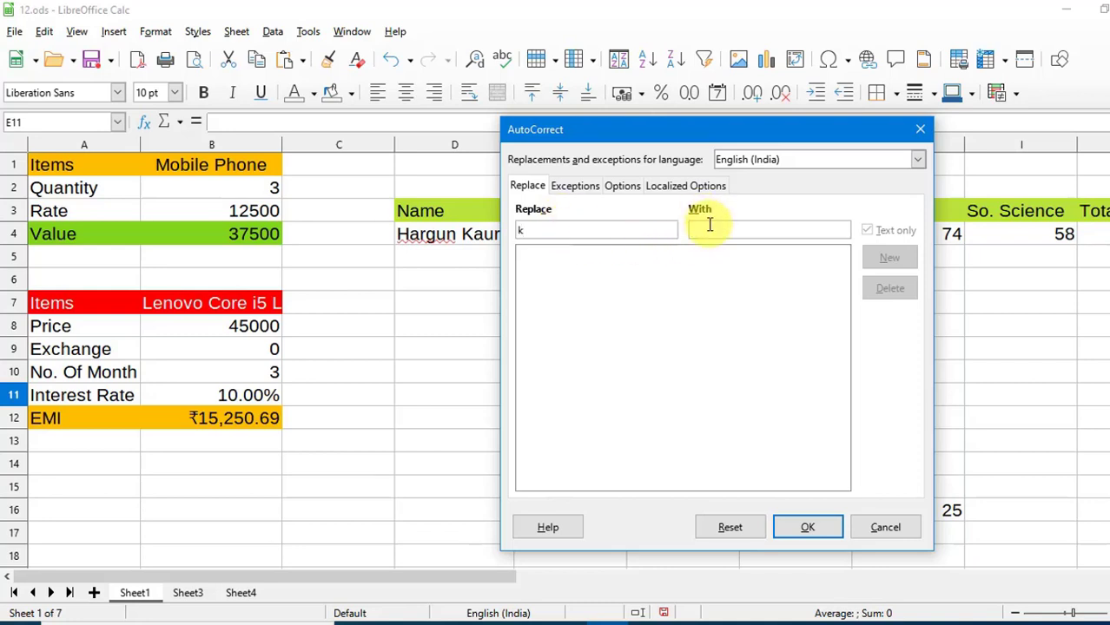
{"action": "type", "text": "k"}
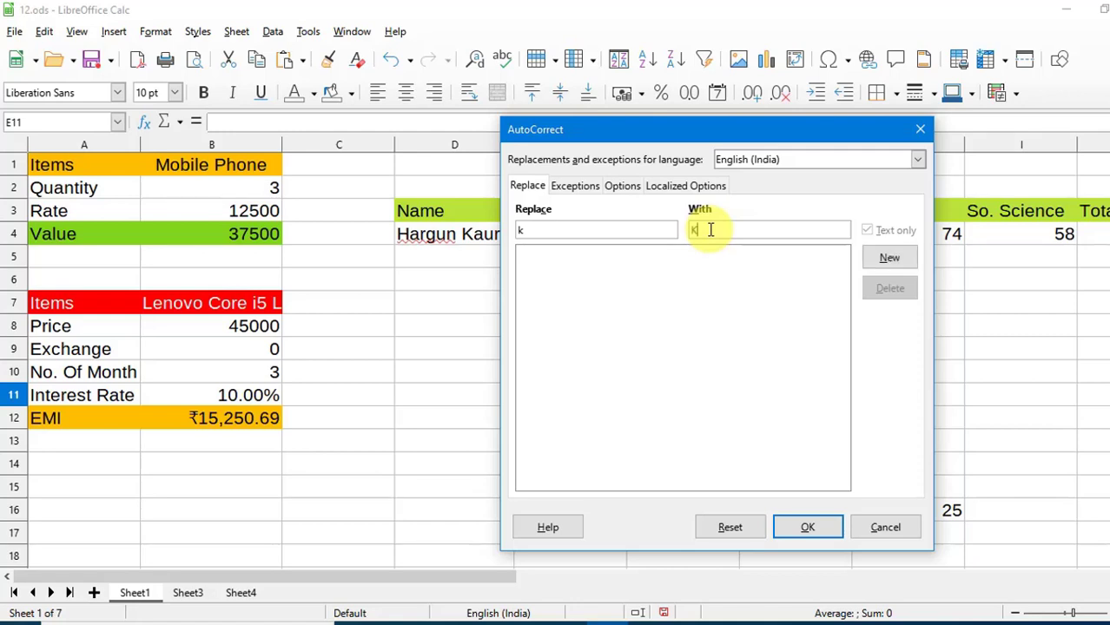
{"action": "type", "text": "halsa Computer Institute"}
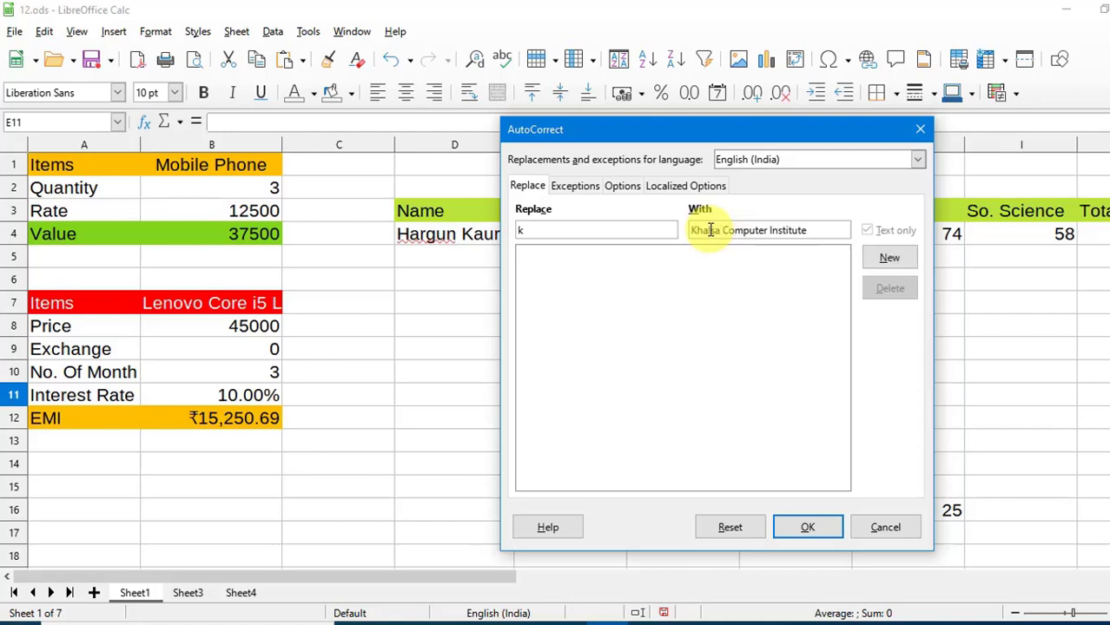
{"action": "left_click", "coordinate": [881, 257]}
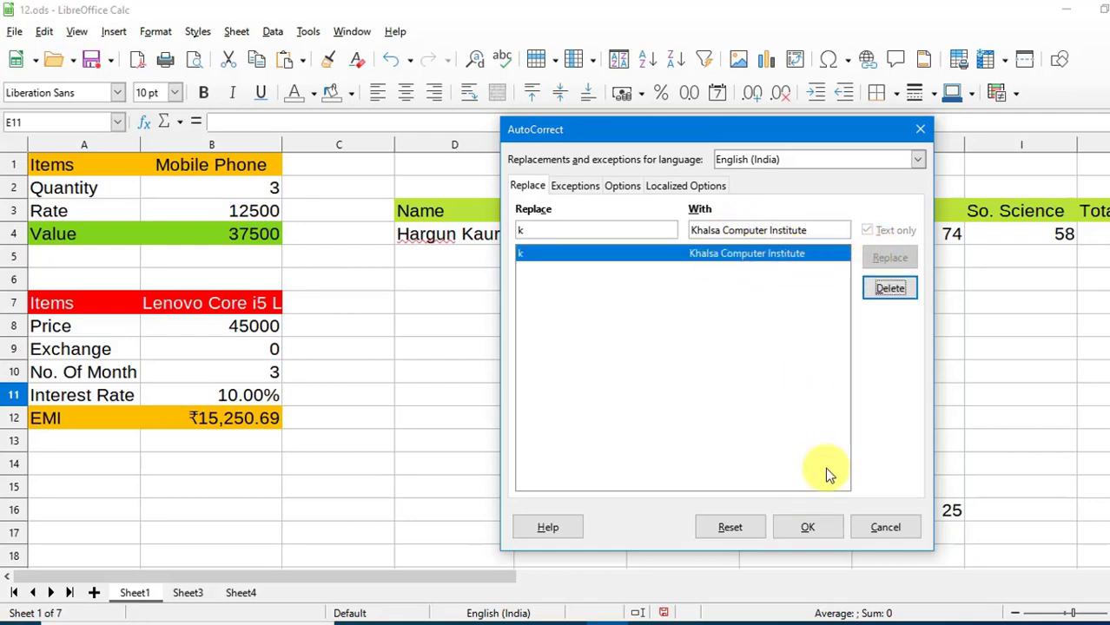
{"action": "left_click", "coordinate": [807, 526]}
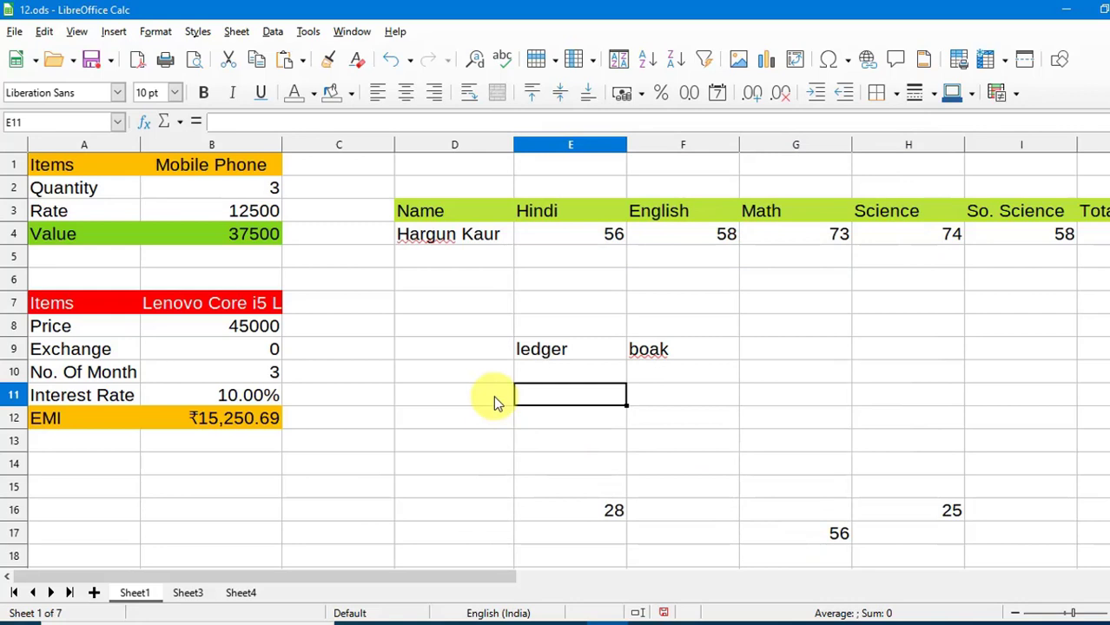
{"action": "type", "text": "k"}
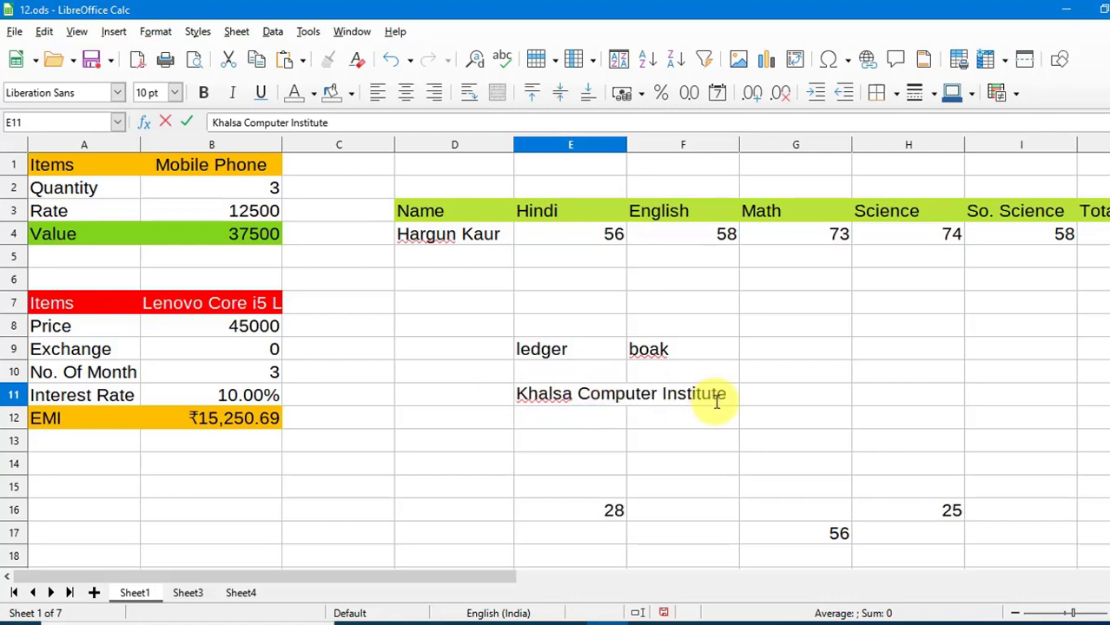
{"action": "left_click", "coordinate": [560, 424]}
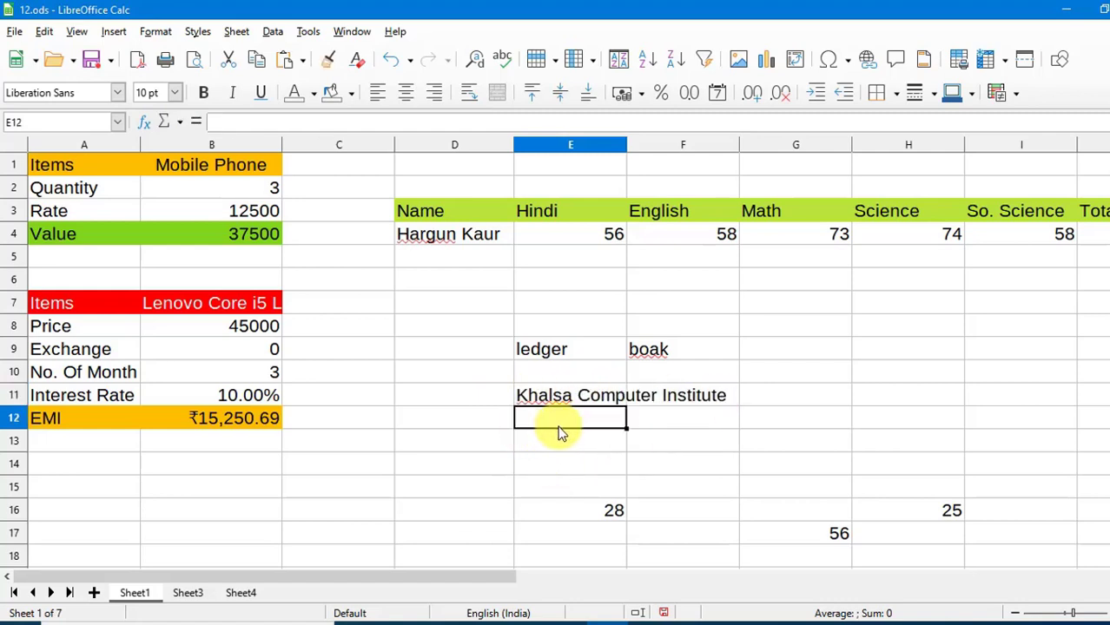
Select the Value formula =B2*B3 in B4 and open the Tools menu.
{"action": "left_click", "coordinate": [304, 31]}
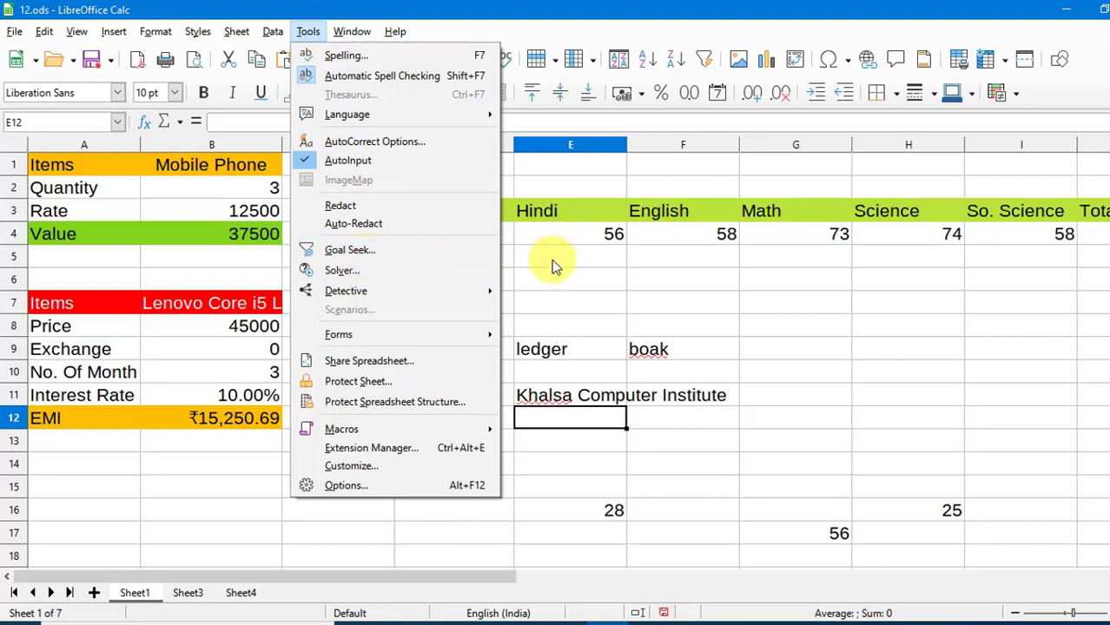
{"action": "left_click", "coordinate": [531, 271]}
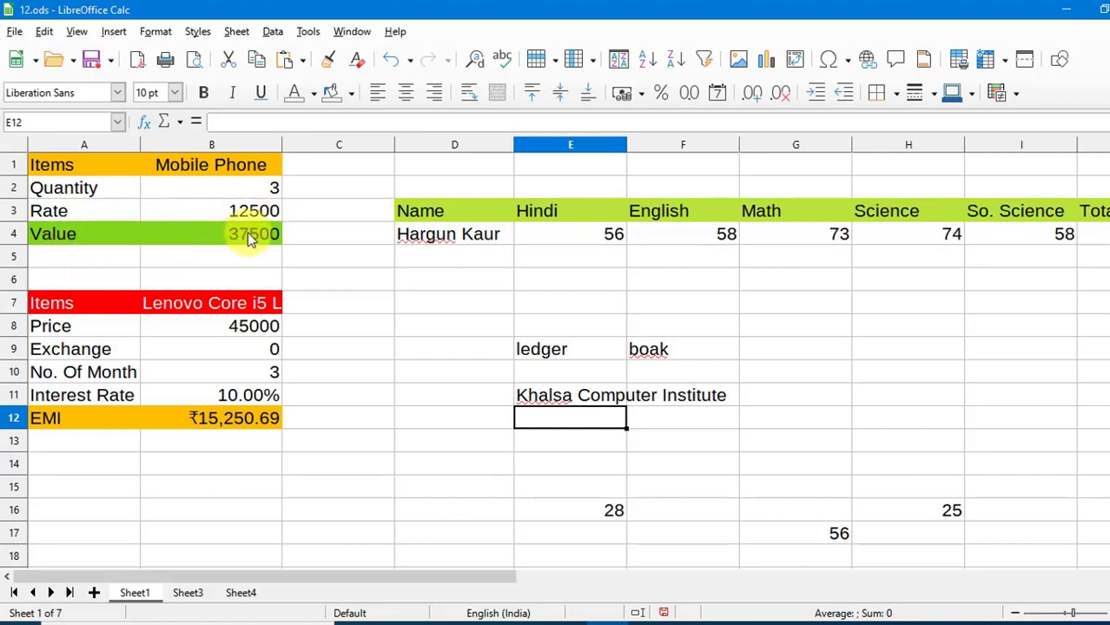
{"action": "left_click", "coordinate": [318, 250]}
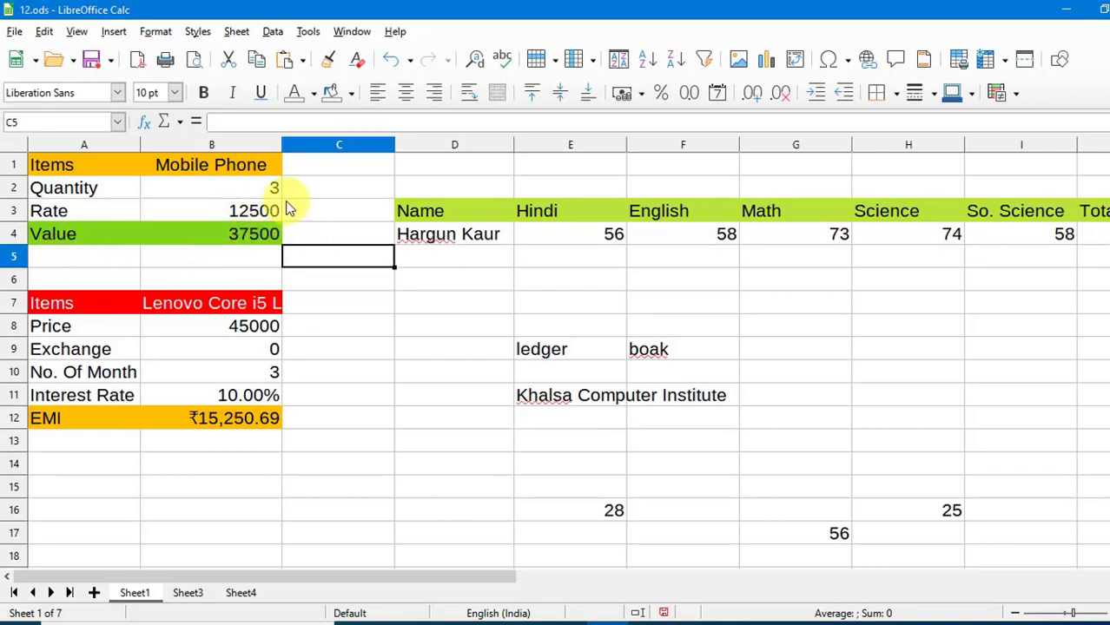
{"action": "left_click", "coordinate": [251, 239]}
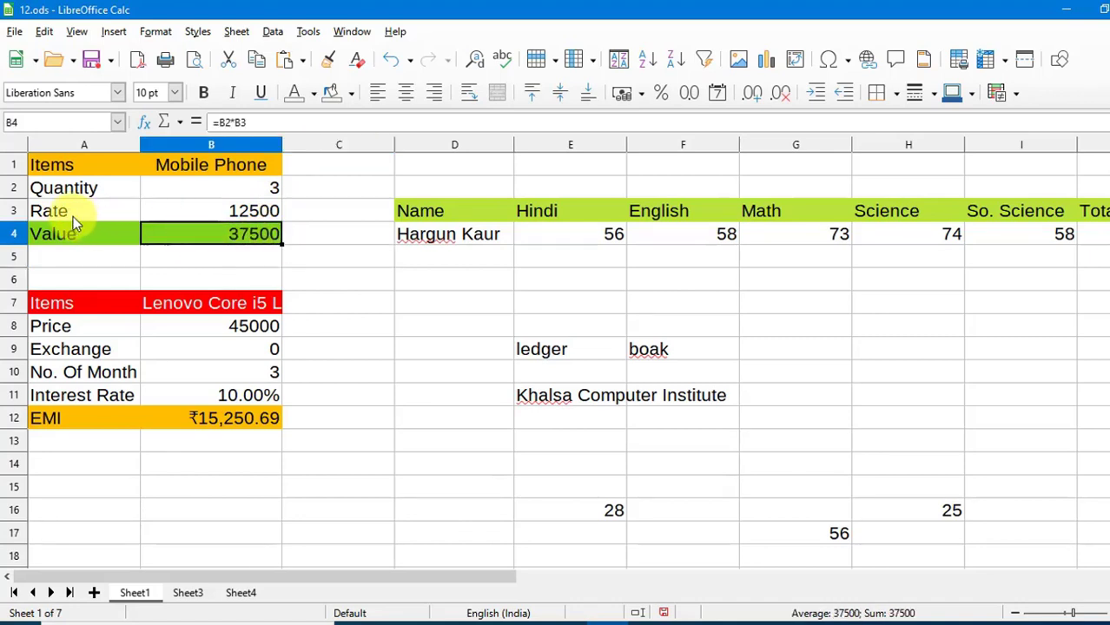
{"action": "left_click", "coordinate": [308, 33]}
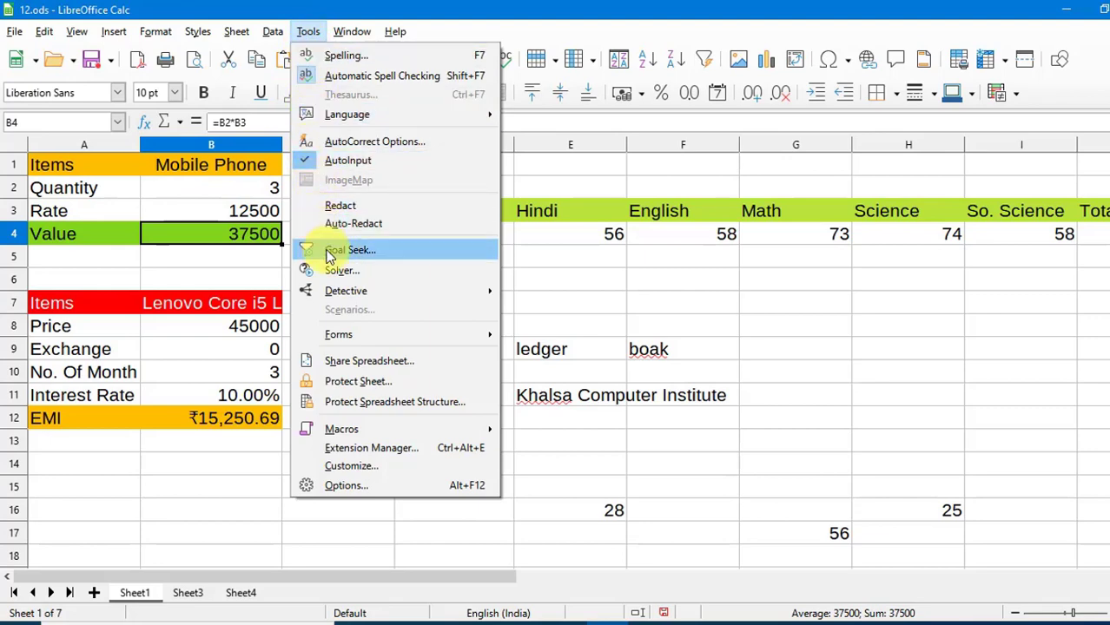
Goal-seek B4 to 40000 by varying the Rate in B3, which becomes 13333.
{"action": "left_click", "coordinate": [328, 252]}
{"action": "left_click_drag", "start_coordinate": [750, 305], "coordinate": [465, 160]}
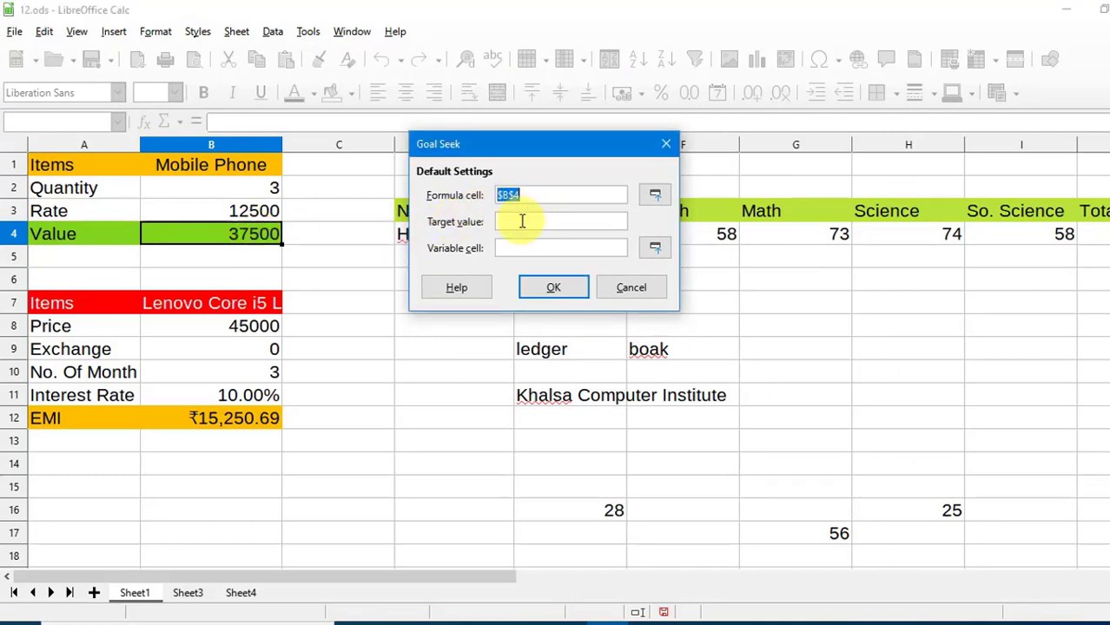
{"action": "left_click", "coordinate": [519, 222]}
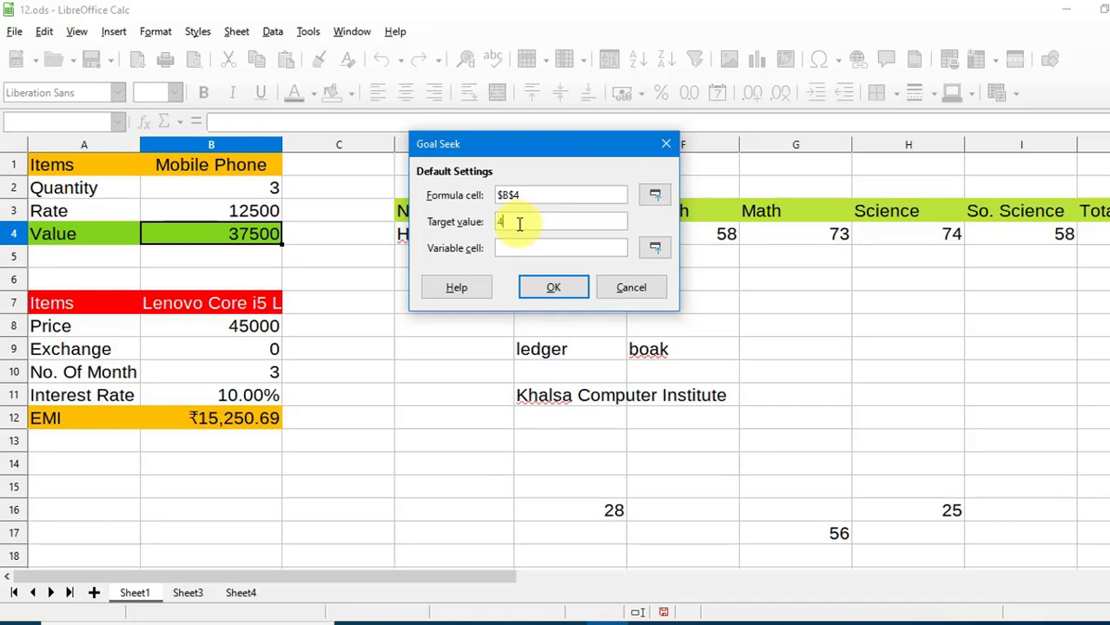
{"action": "type", "text": "40000"}
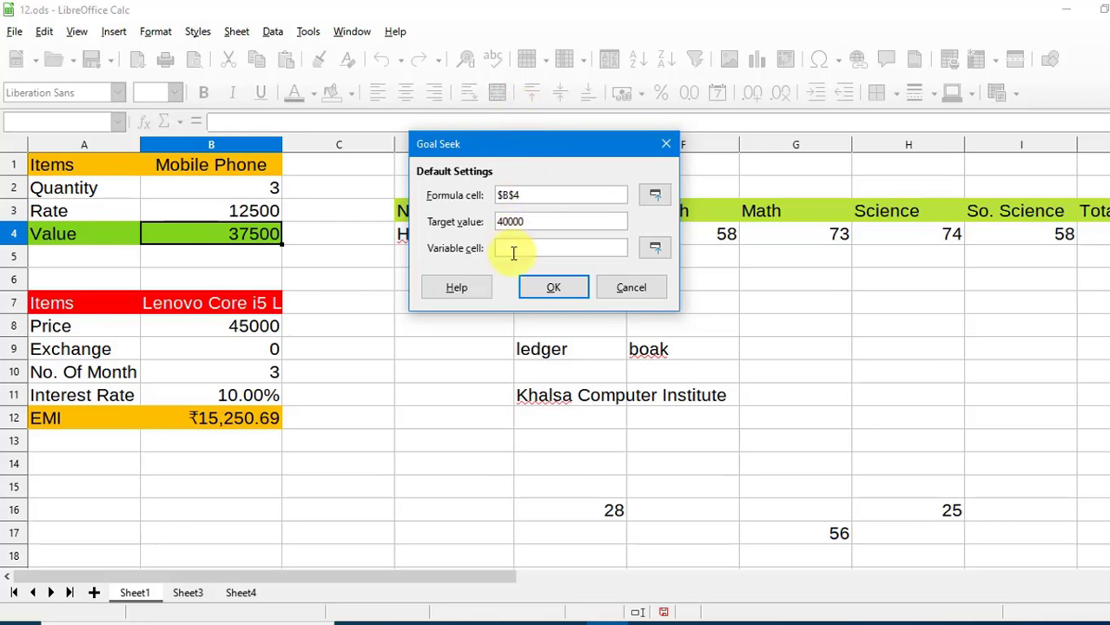
{"action": "left_click", "coordinate": [516, 249]}
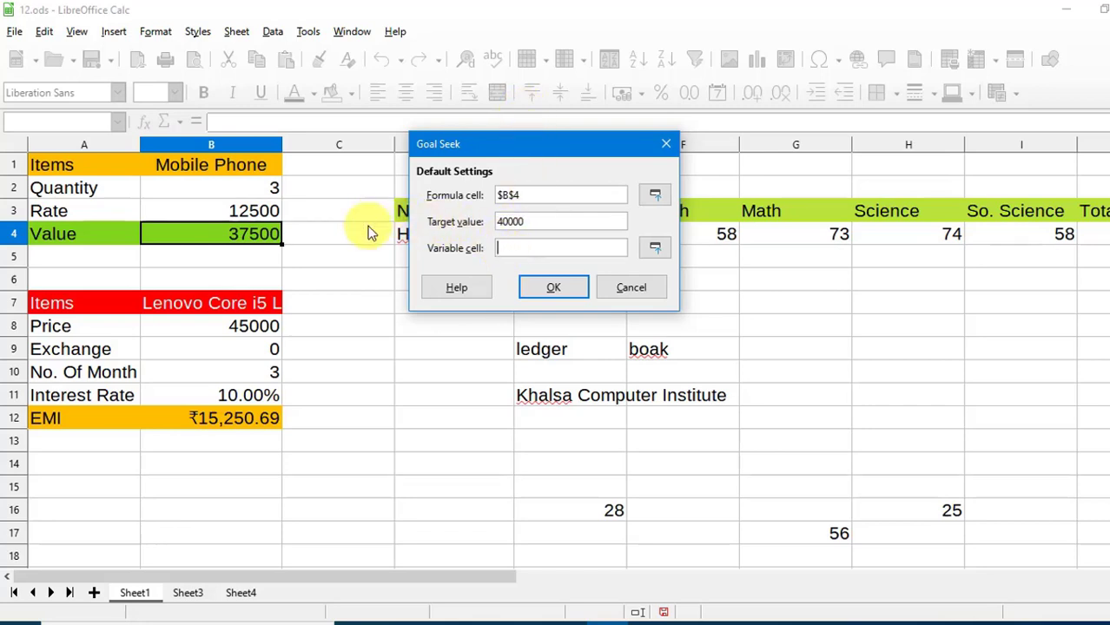
{"action": "left_click", "coordinate": [239, 215]}
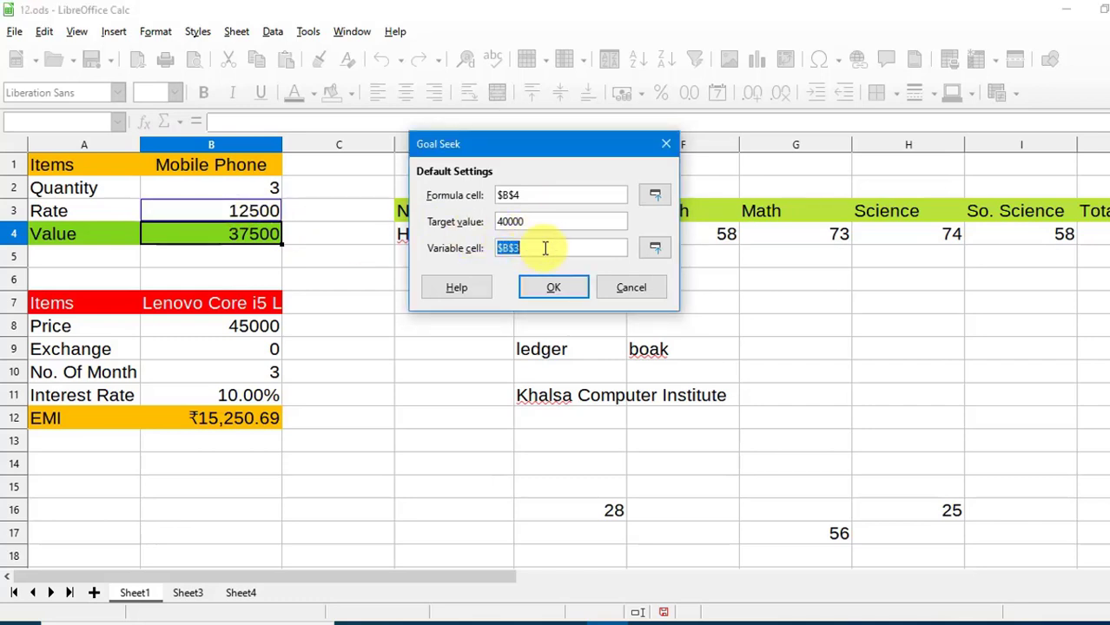
{"action": "left_click", "coordinate": [554, 288]}
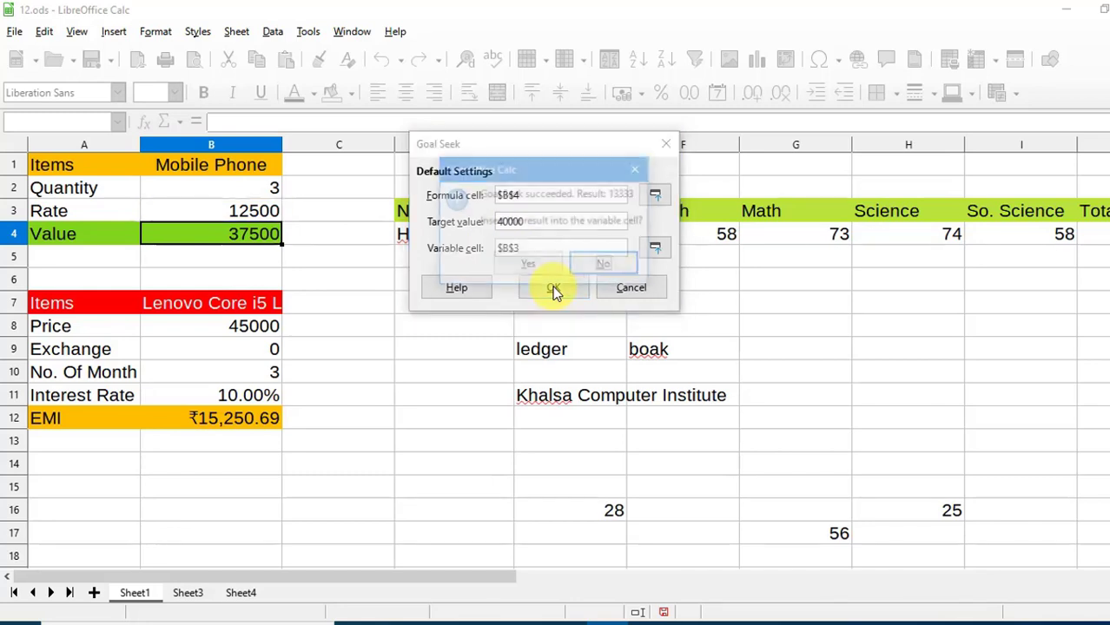
{"action": "left_click", "coordinate": [529, 264]}
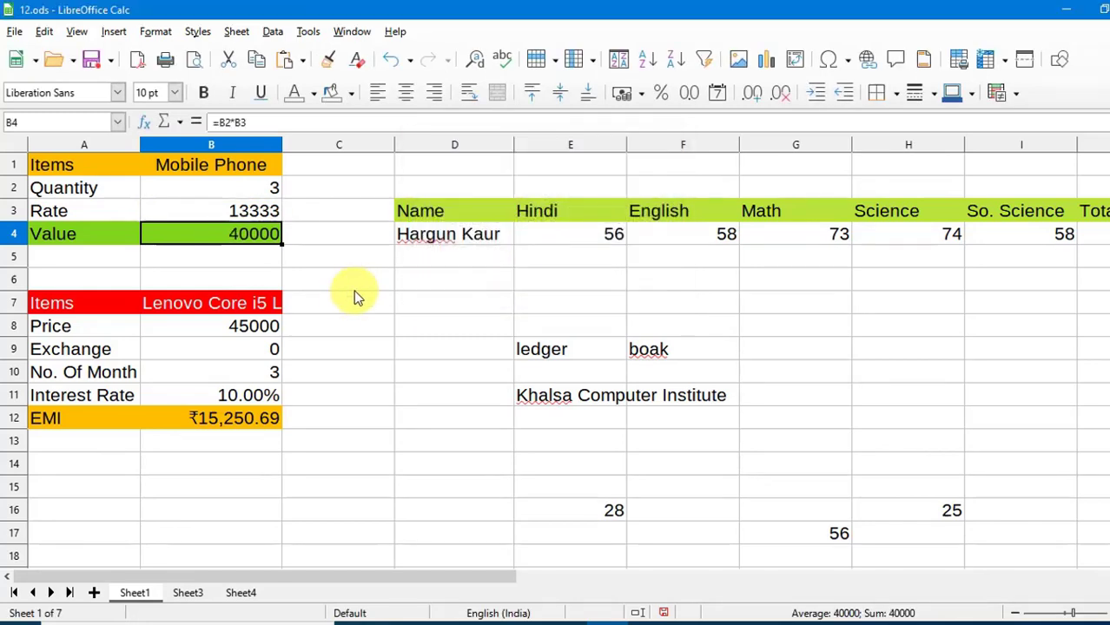
Widen column B to show 'Lenovo Core i5 Laptop' and select the EMI formula in B12.
{"action": "left_click", "coordinate": [344, 293]}
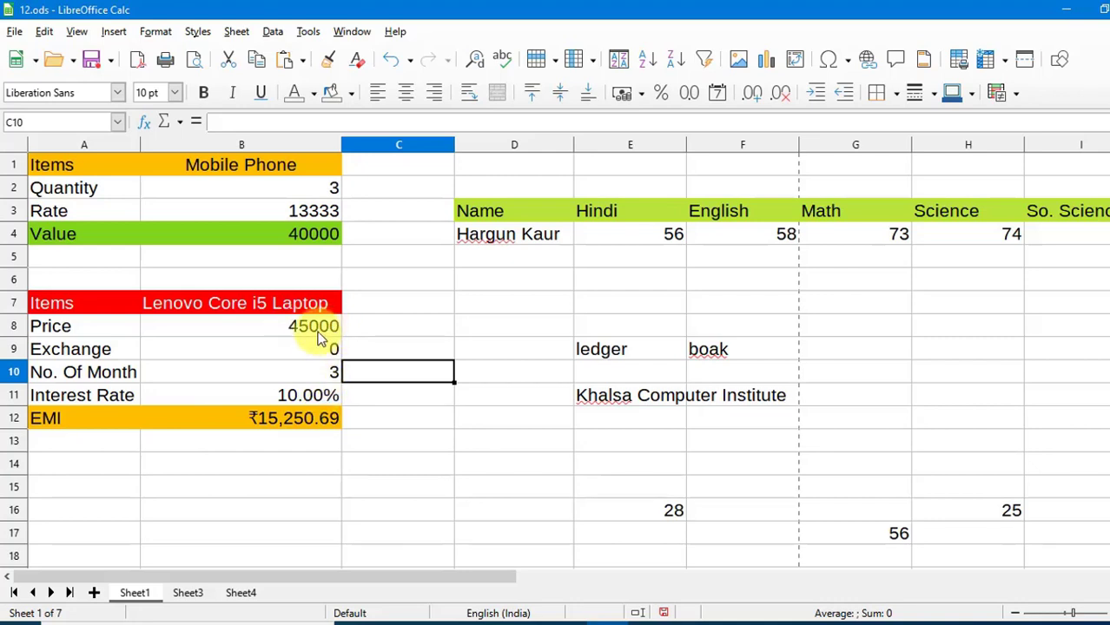
{"action": "left_click", "coordinate": [377, 421]}
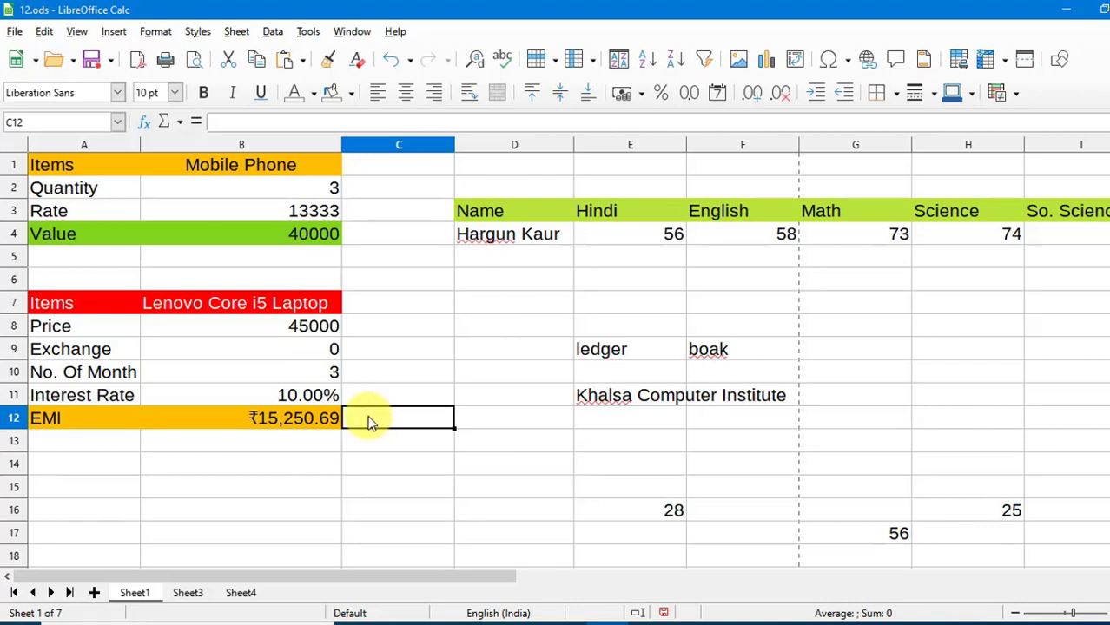
{"action": "left_click", "coordinate": [295, 414]}
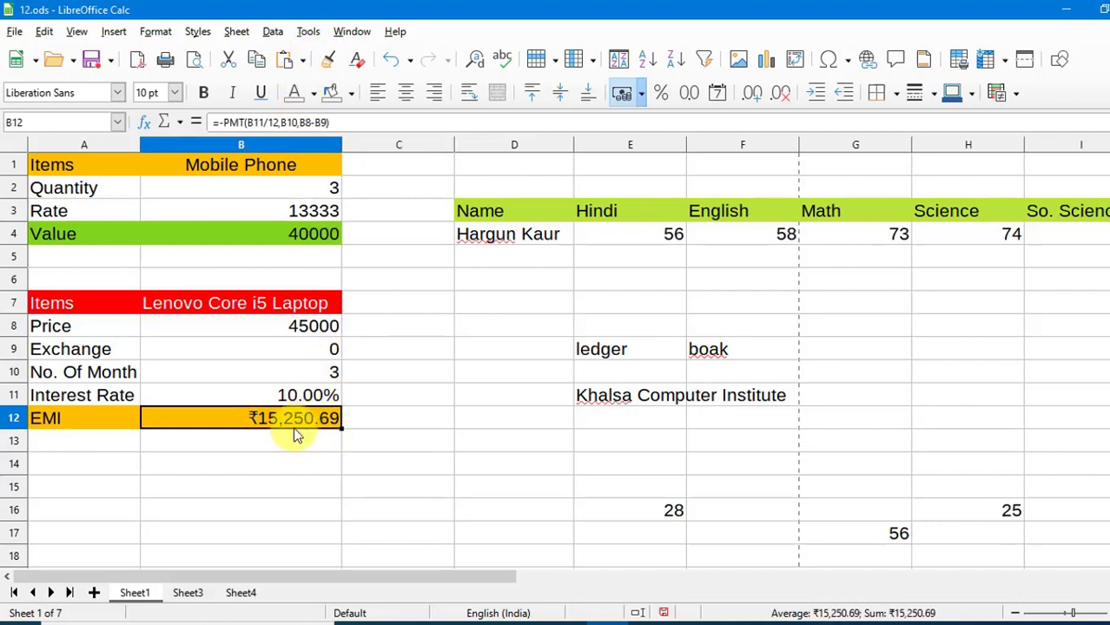
{"action": "left_click", "coordinate": [346, 508]}
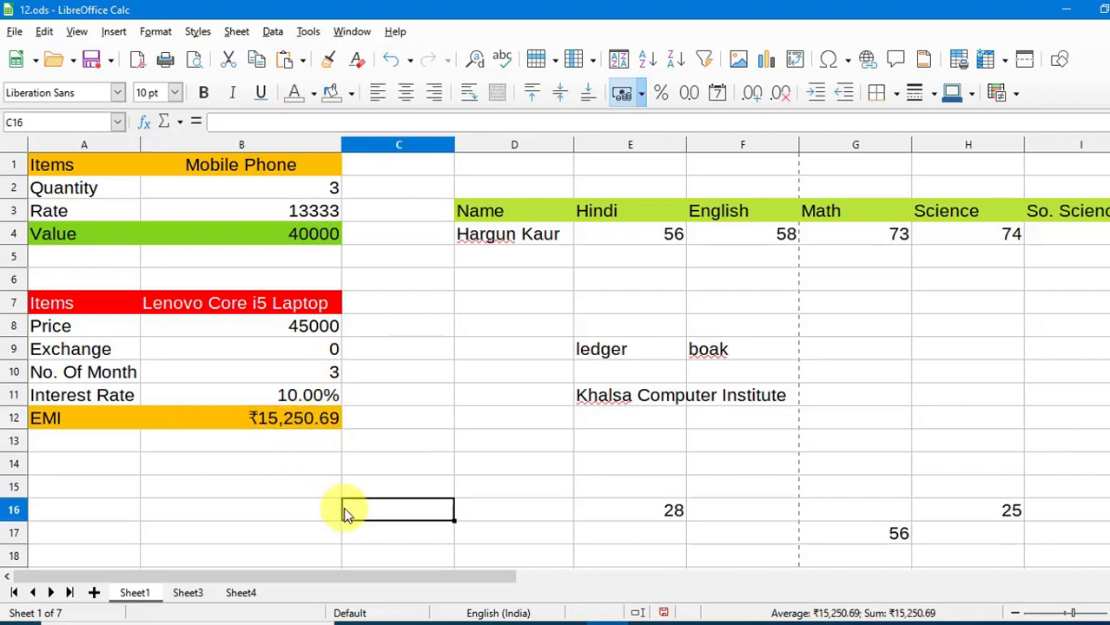
{"action": "double_click", "coordinate": [303, 419]}
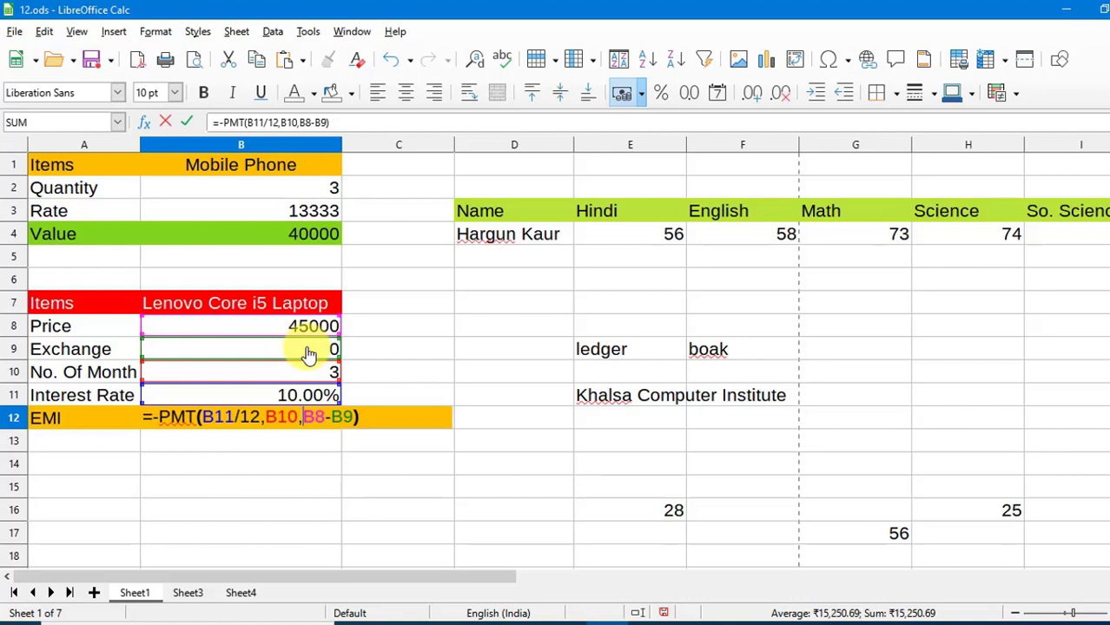
{"action": "key", "text": "Return"}
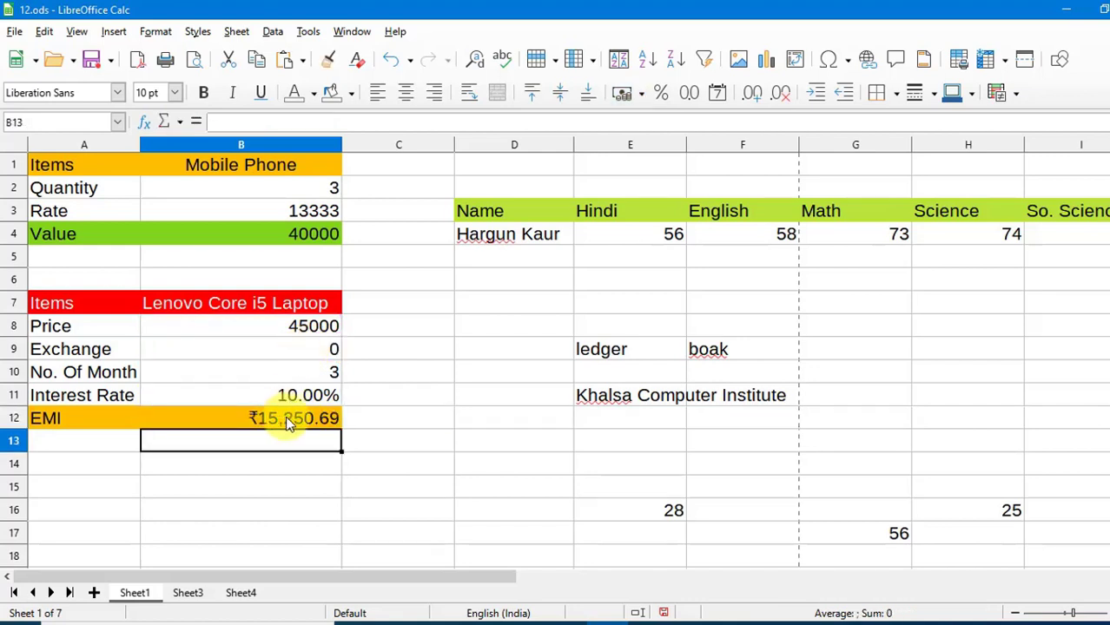
Enter 10000 as the Exchange value in B9, dropping the EMI in B12 to ₹11,861.65.
{"action": "left_click", "coordinate": [317, 354]}
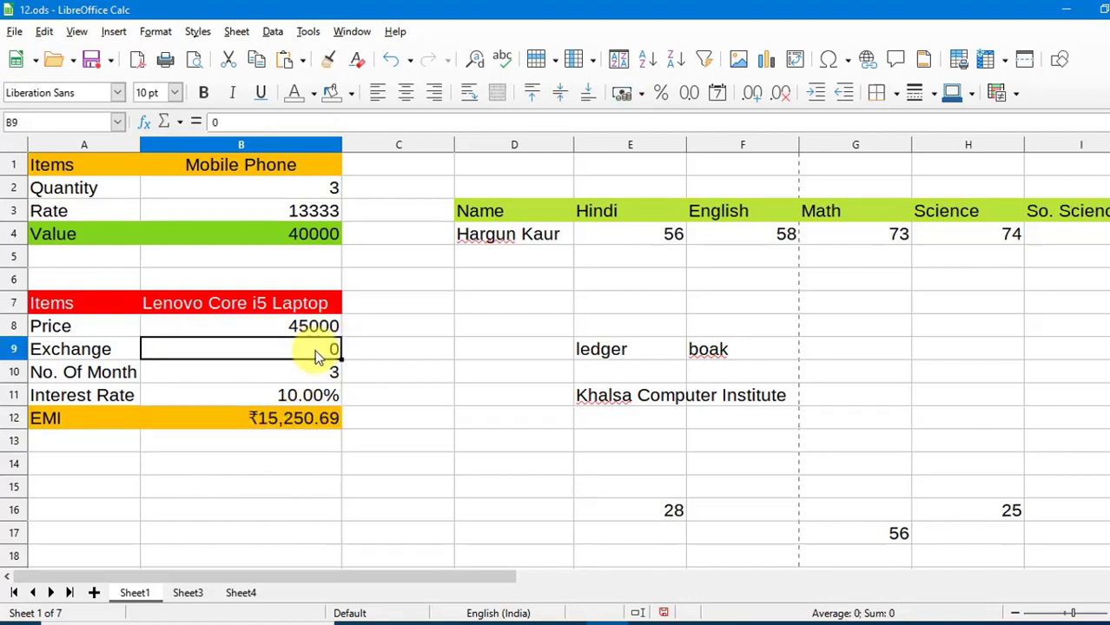
{"action": "type", "text": "100"}
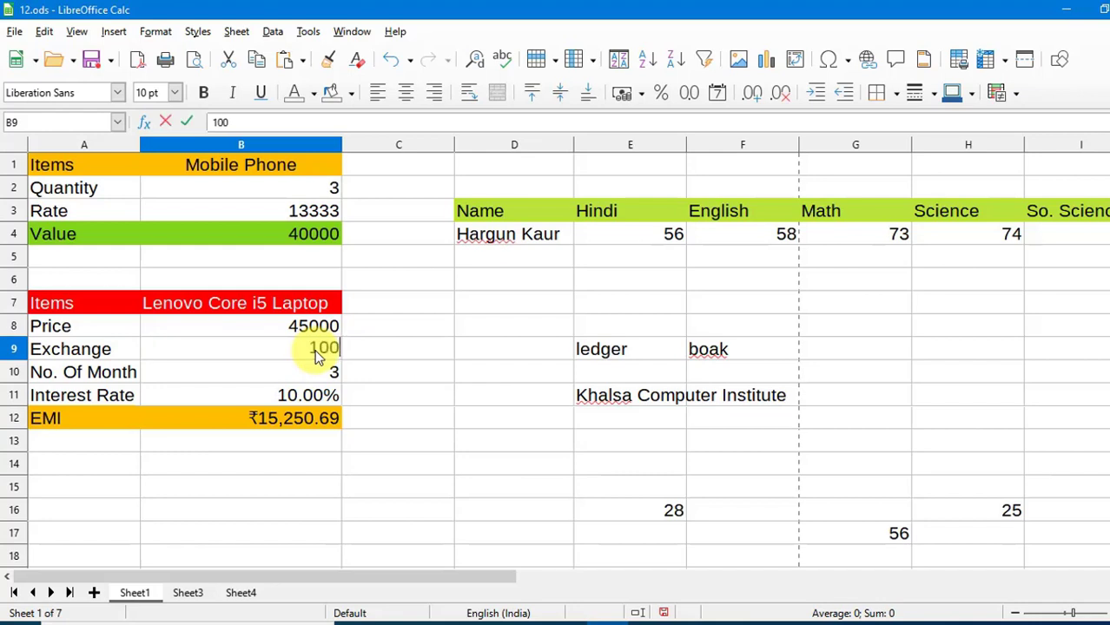
{"action": "type", "text": "00"}
{"action": "left_click", "coordinate": [424, 377]}
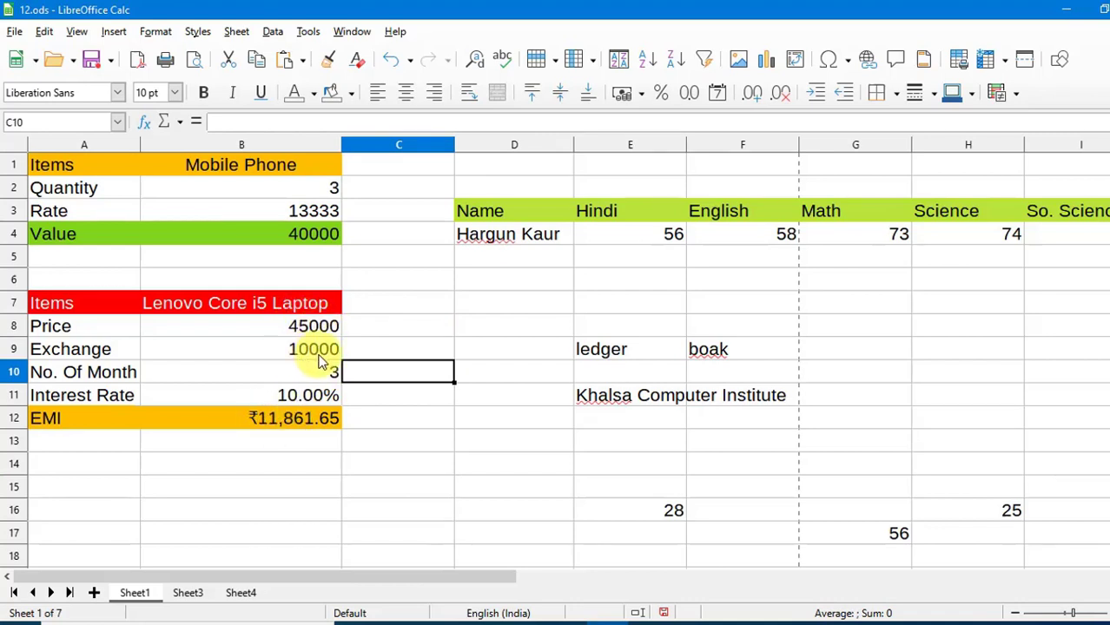
{"action": "left_click", "coordinate": [303, 419]}
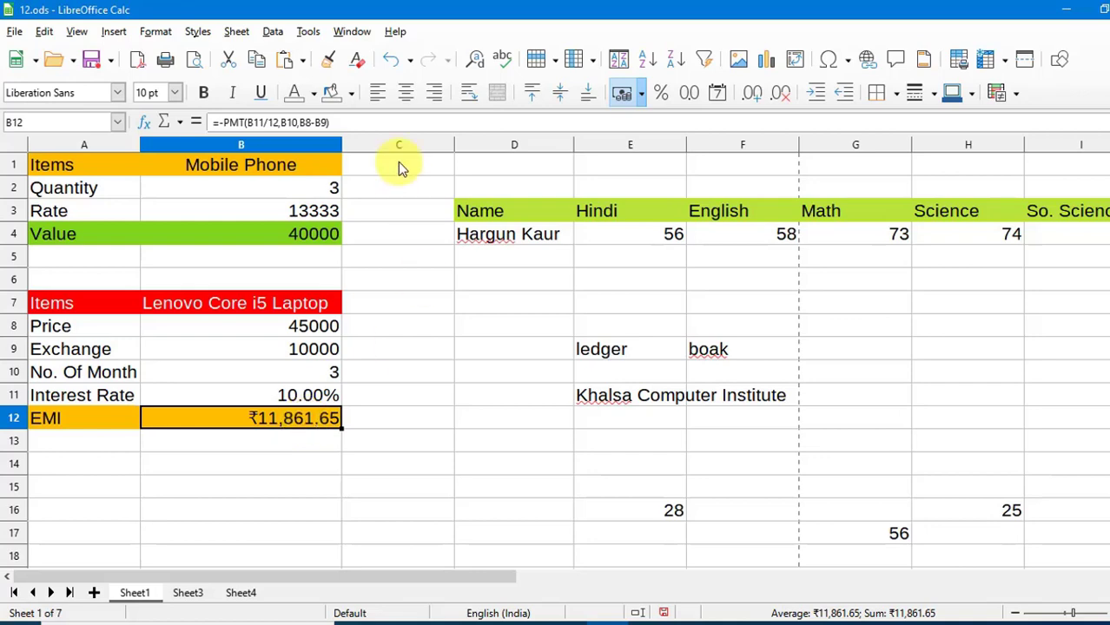
{"action": "left_click", "coordinate": [309, 31]}
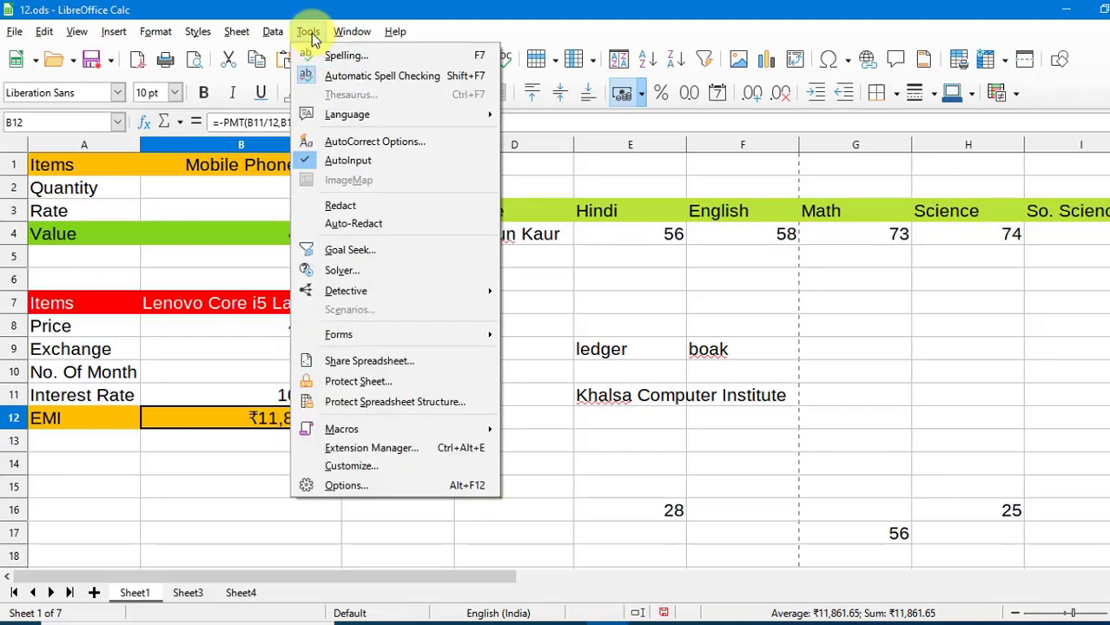
Goal-seek the EMI in B12 to 6000 by varying No. Of Month in B10, which becomes 6.
{"action": "left_click", "coordinate": [346, 253]}
{"action": "left_click_drag", "start_coordinate": [521, 146], "coordinate": [526, 312]}
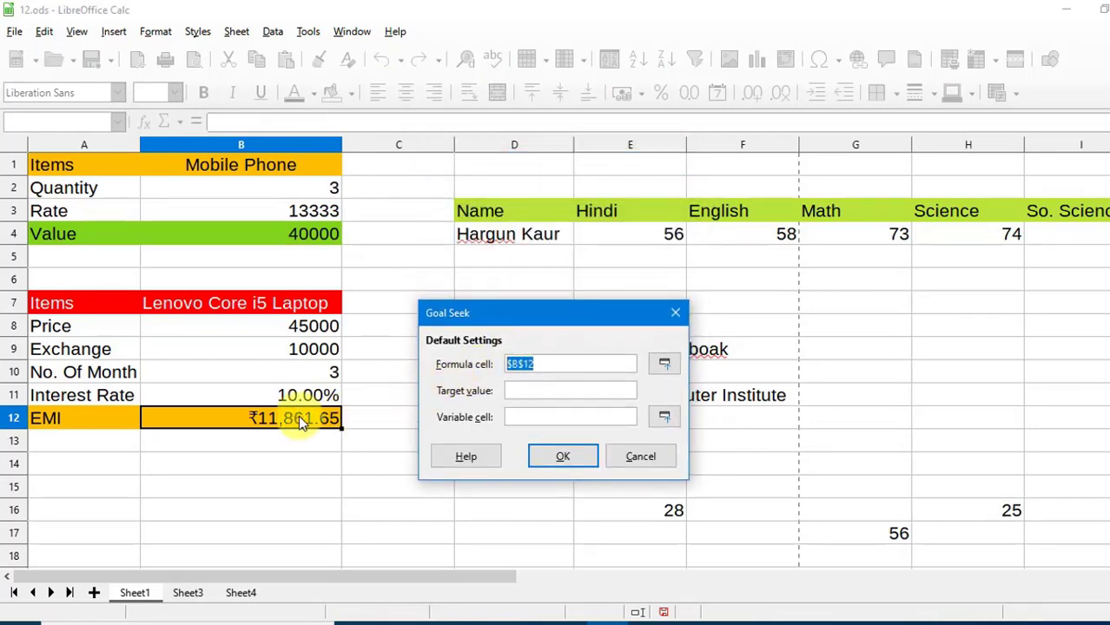
{"action": "left_click", "coordinate": [538, 390]}
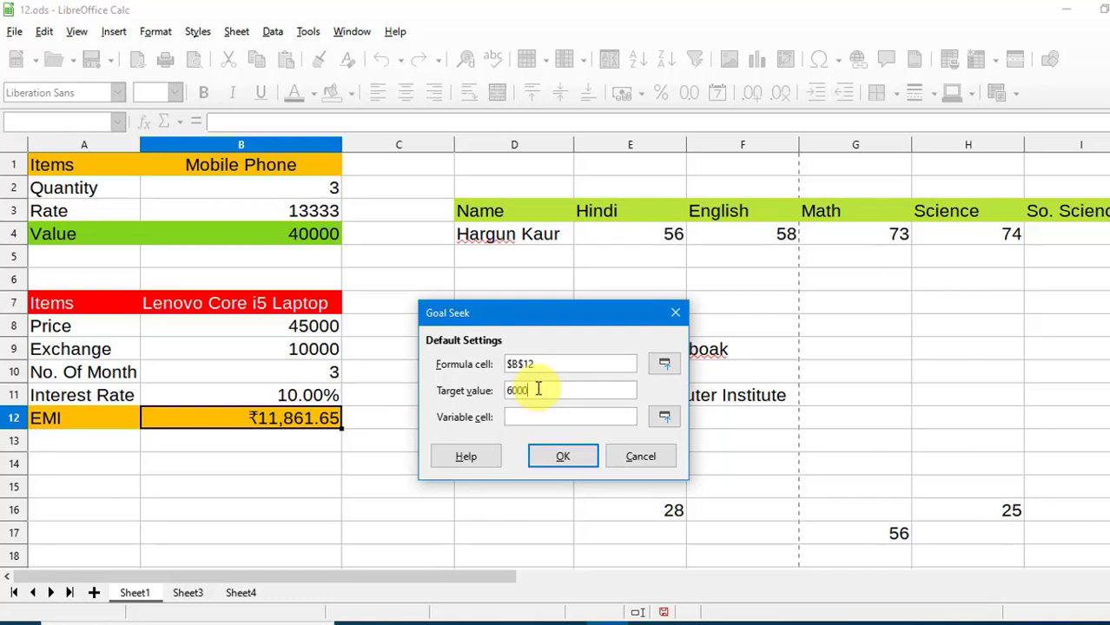
{"action": "left_click", "coordinate": [500, 416]}
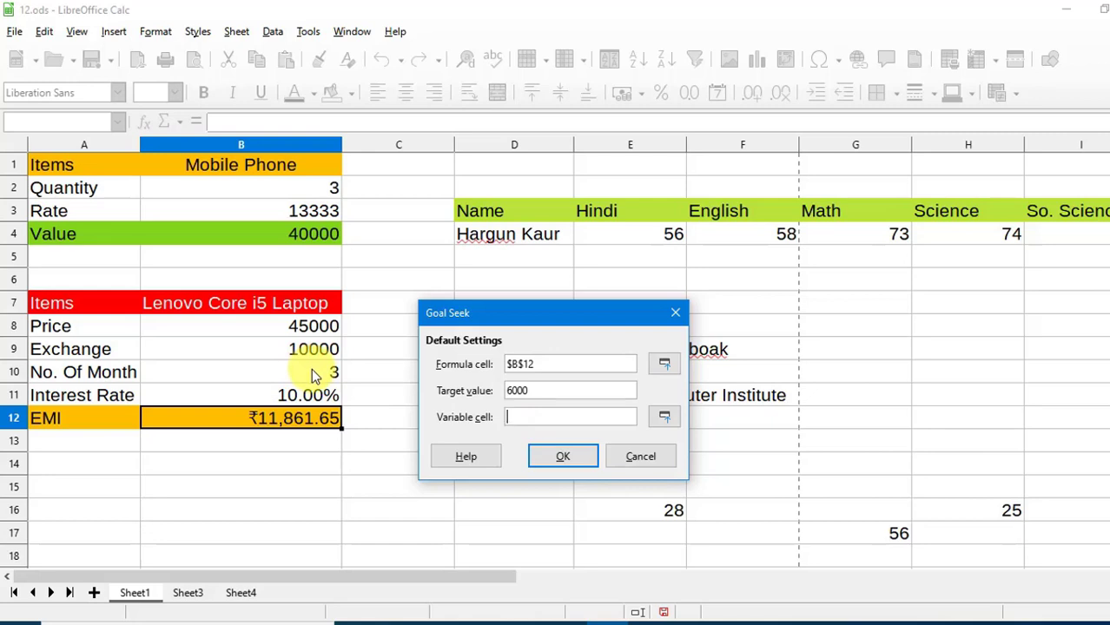
{"action": "left_click", "coordinate": [315, 374]}
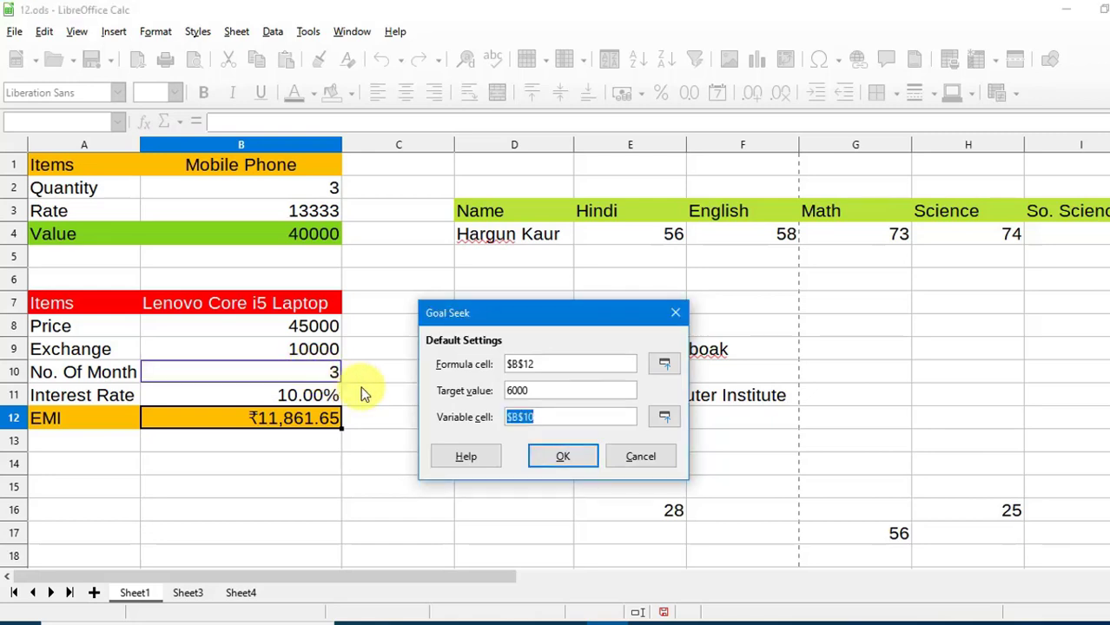
{"action": "left_click", "coordinate": [539, 459]}
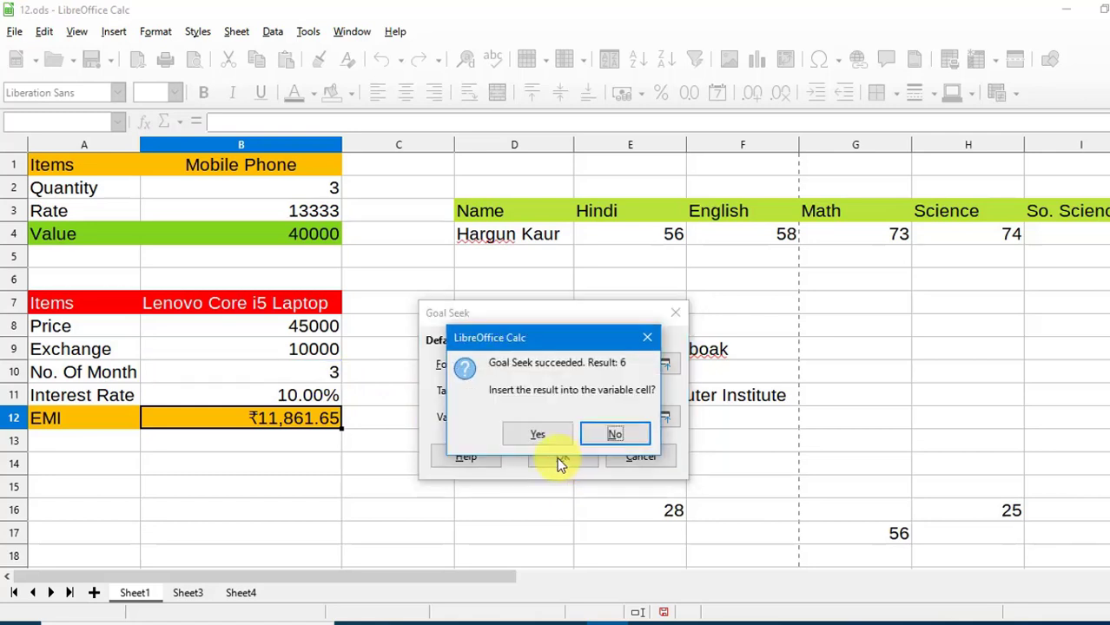
{"action": "left_click", "coordinate": [537, 435]}
{"action": "left_click", "coordinate": [402, 460]}
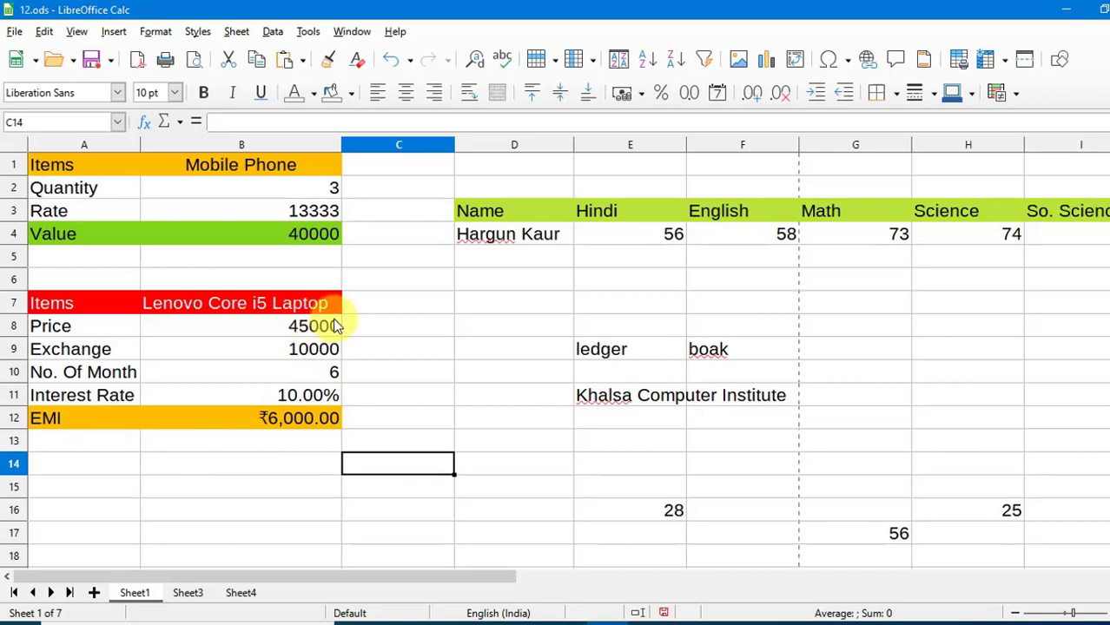
{"action": "mouse_move", "coordinate": [395, 349]}
{"action": "left_mouse_down"}
{"action": "mouse_move", "coordinate": [386, 368]}
{"action": "mouse_move", "coordinate": [388, 351]}
{"action": "left_mouse_up"}
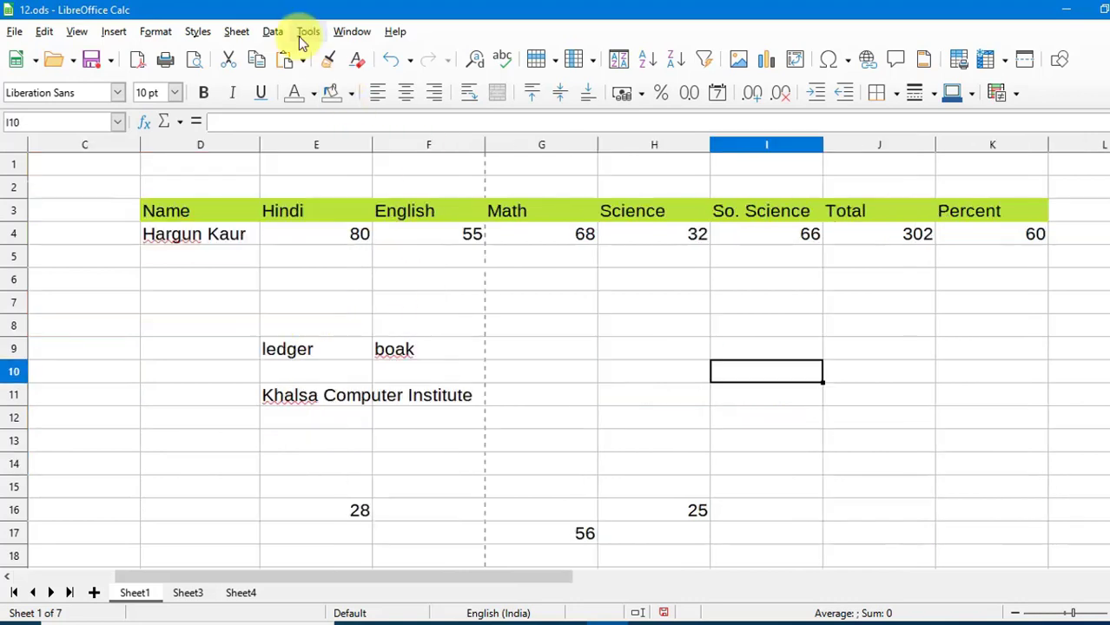
Select K6 beside the marks table showing Percent 60 and launch the Solver.
{"action": "left_click", "coordinate": [306, 35]}
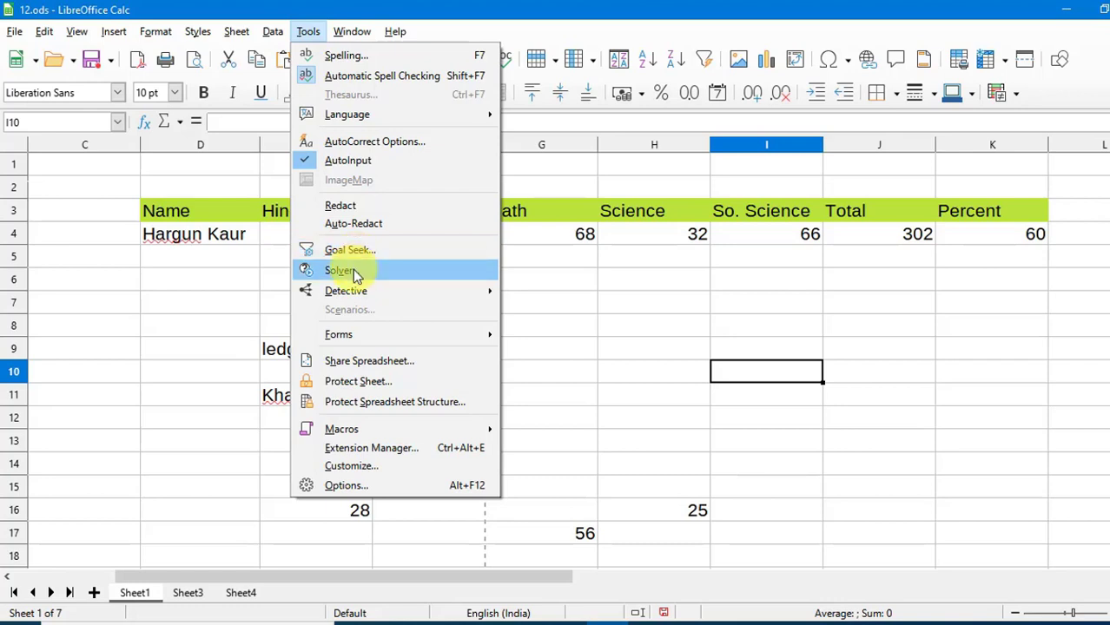
{"action": "left_click", "coordinate": [632, 347]}
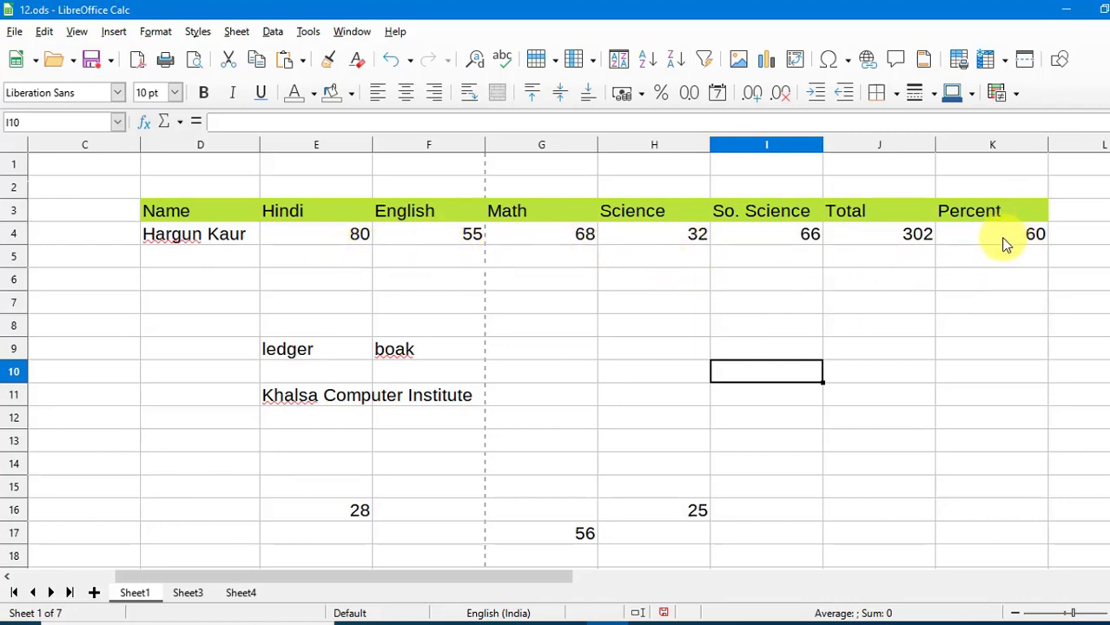
{"action": "left_click", "coordinate": [992, 279]}
{"action": "left_click", "coordinate": [308, 31]}
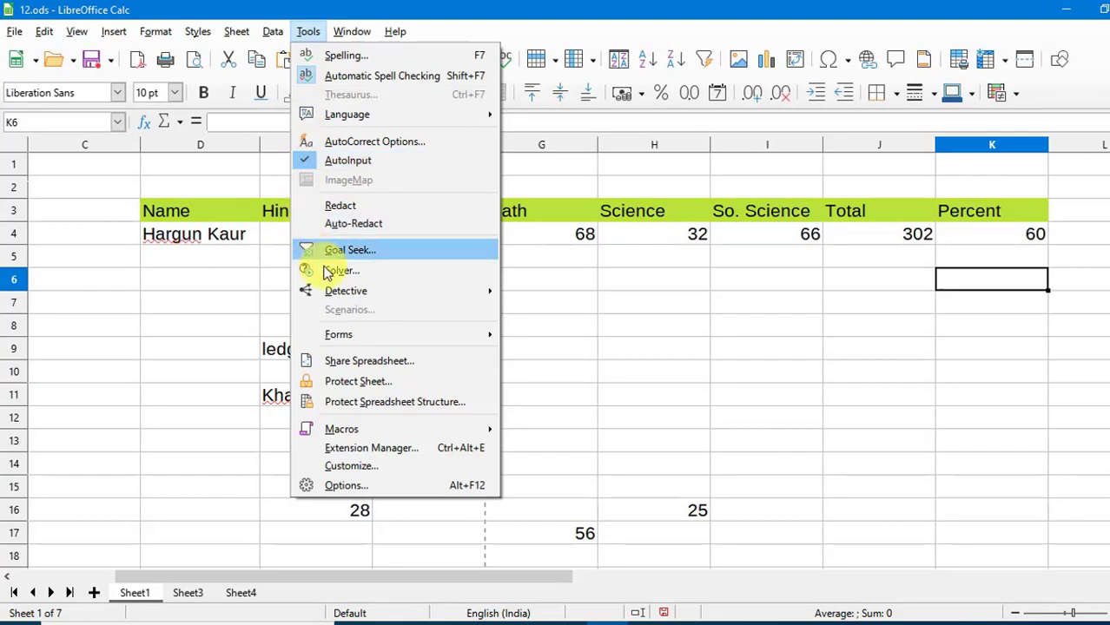
{"action": "left_click", "coordinate": [339, 273]}
Set Solver's target $K$4 to the value 75 with changing cells $E$4:$I$4.
{"action": "left_click_drag", "start_coordinate": [837, 138], "coordinate": [483, 223]}
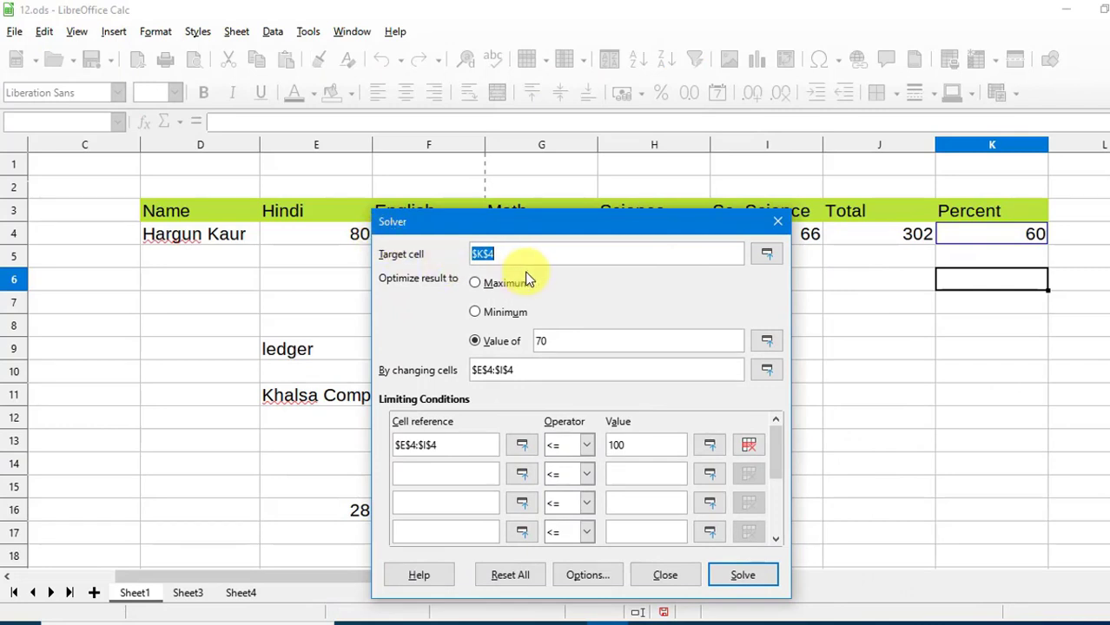
{"action": "double_click", "coordinate": [568, 344]}
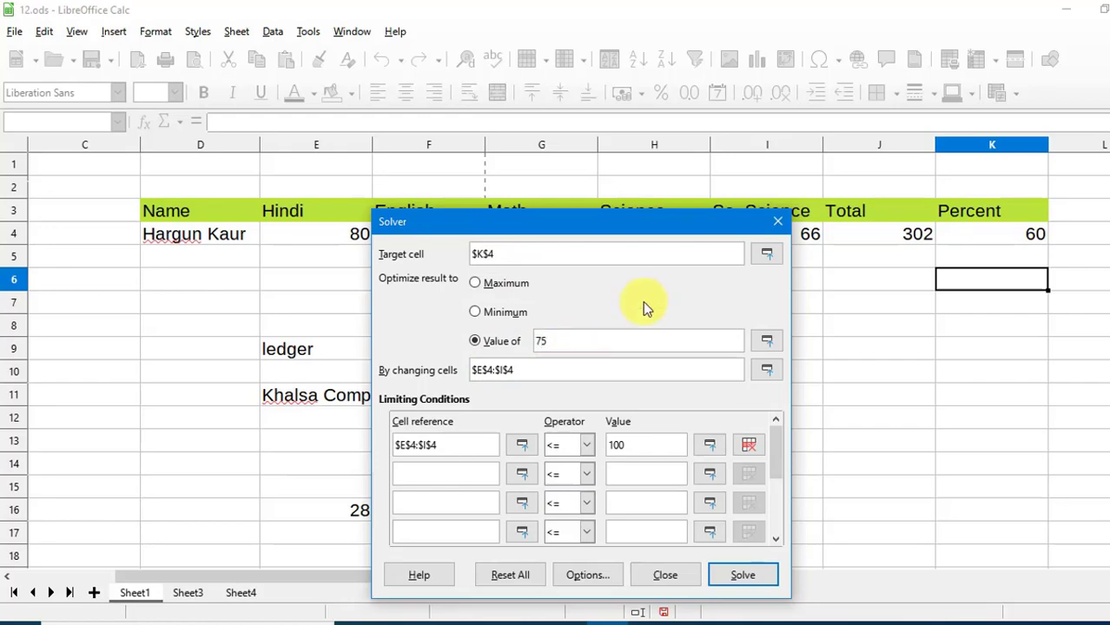
{"action": "left_click_drag", "start_coordinate": [592, 227], "coordinate": [855, 263]}
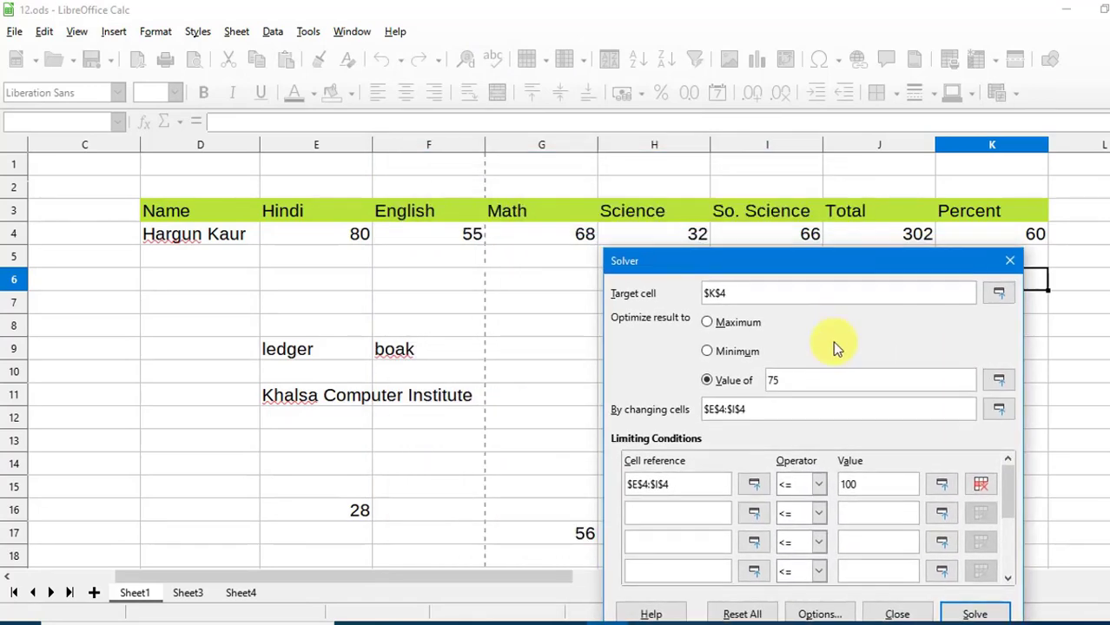
{"action": "left_click", "coordinate": [799, 417]}
{"action": "left_click_drag", "start_coordinate": [315, 235], "coordinate": [539, 231]}
{"action": "left_click_drag", "start_coordinate": [343, 238], "coordinate": [823, 302]}
Add the limiting condition $E$4:$I$4 <= 80.
{"action": "left_click", "coordinate": [583, 357]}
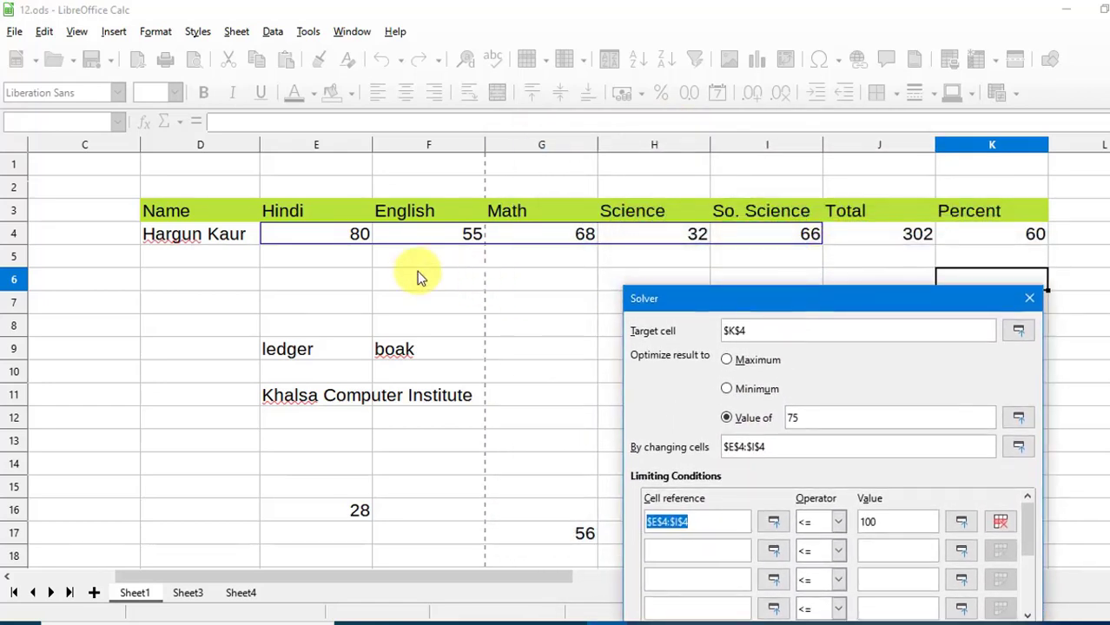
{"action": "left_click_drag", "start_coordinate": [338, 246], "coordinate": [764, 243]}
{"action": "left_click_drag", "start_coordinate": [785, 295], "coordinate": [632, 103]}
{"action": "double_click", "coordinate": [748, 331]}
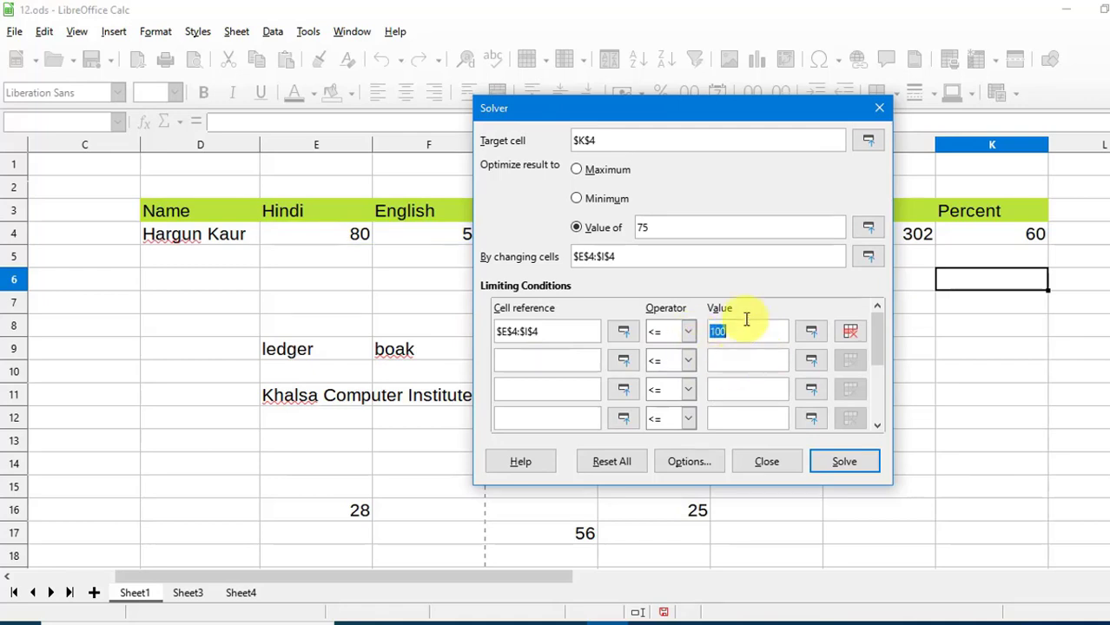
{"action": "left_click_drag", "start_coordinate": [784, 97], "coordinate": [649, 101]}
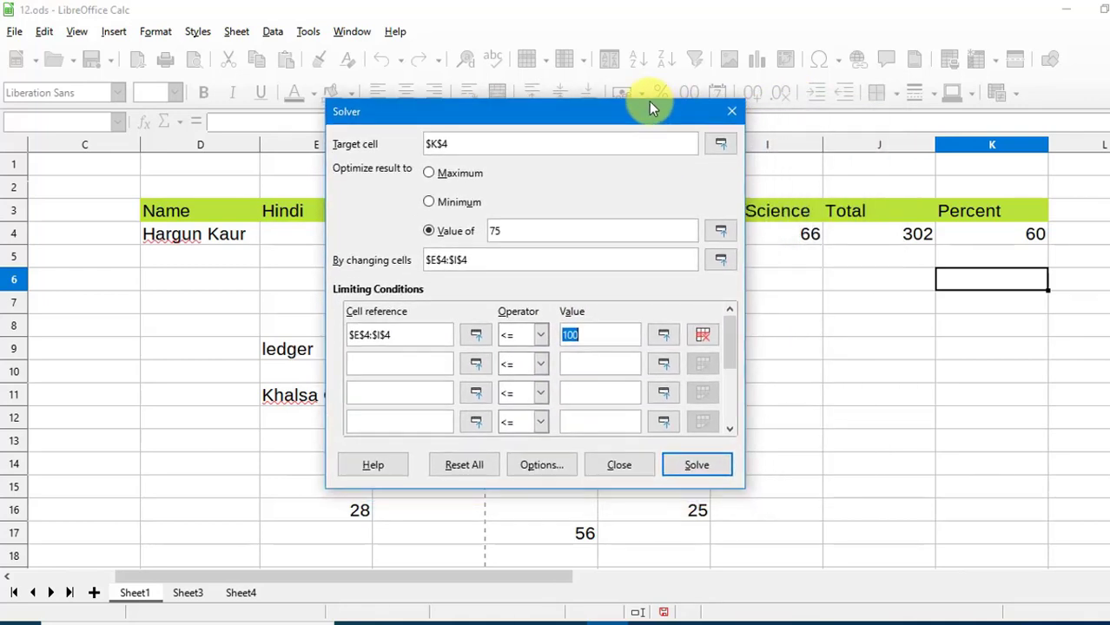
{"action": "type", "text": "80"}
Solve and keep the result: marks 78, 79, 68, 80, 70 totalling 375.
{"action": "left_click", "coordinate": [696, 470]}
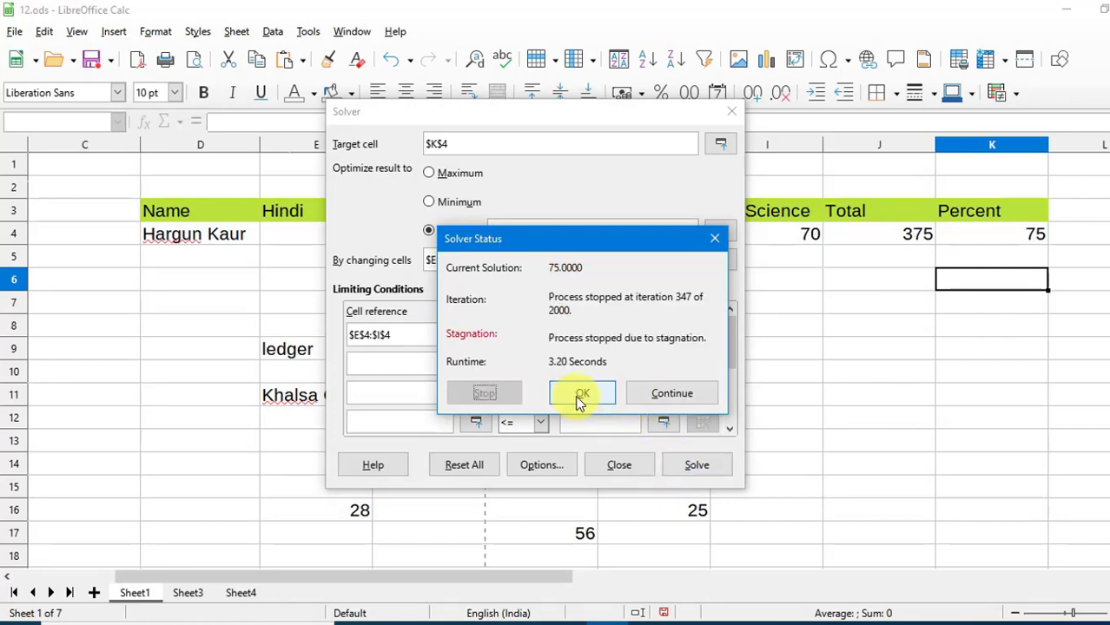
{"action": "left_click", "coordinate": [580, 398]}
{"action": "left_click", "coordinate": [497, 361]}
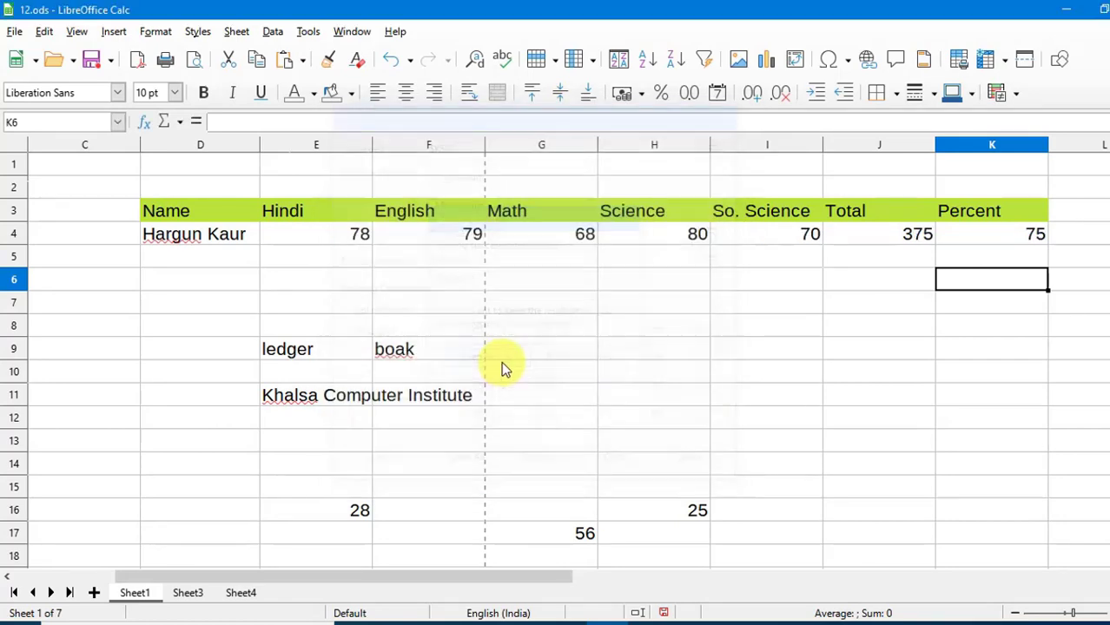
{"action": "left_click", "coordinate": [605, 322]}
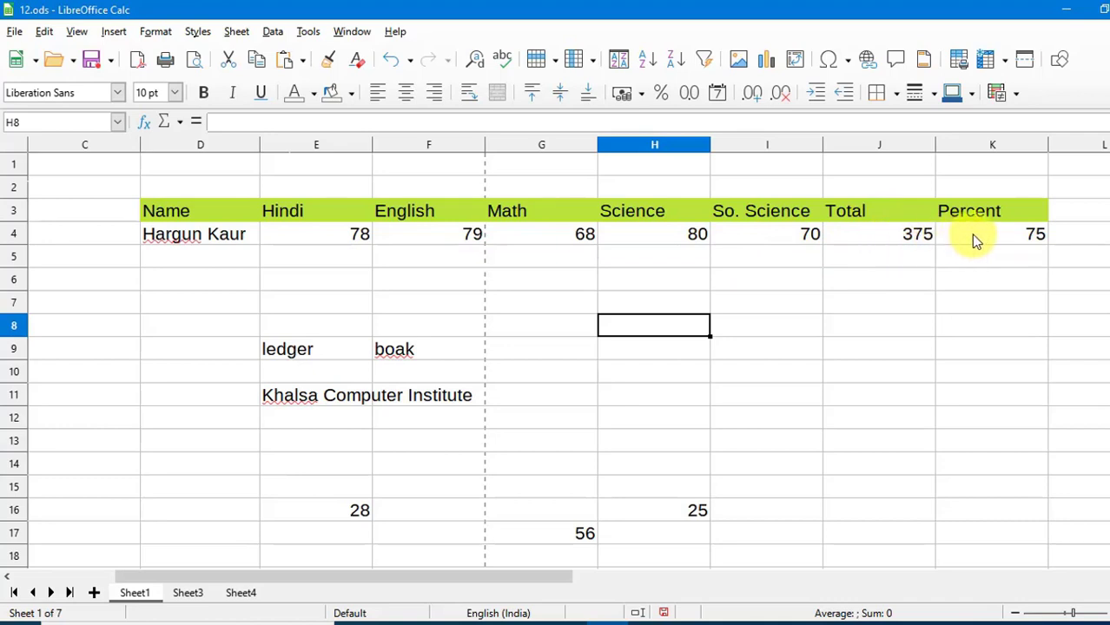
Select K7, scroll back toward the Items tables, and bring up the Tools menu.
{"action": "left_click", "coordinate": [964, 304]}
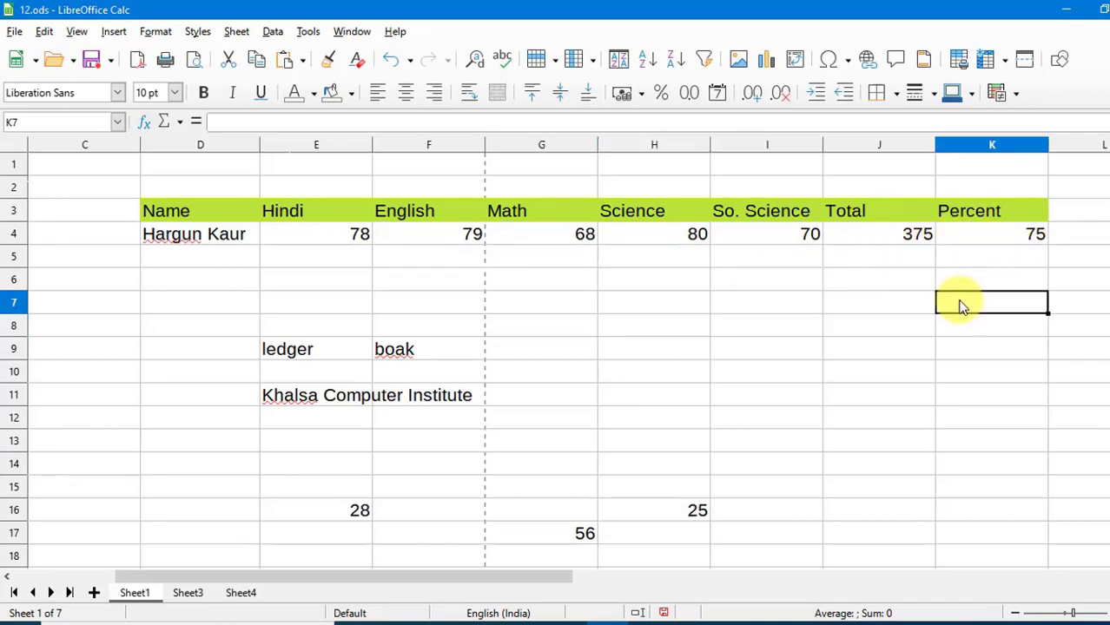
{"action": "left_click_drag", "start_coordinate": [531, 573], "coordinate": [418, 581]}
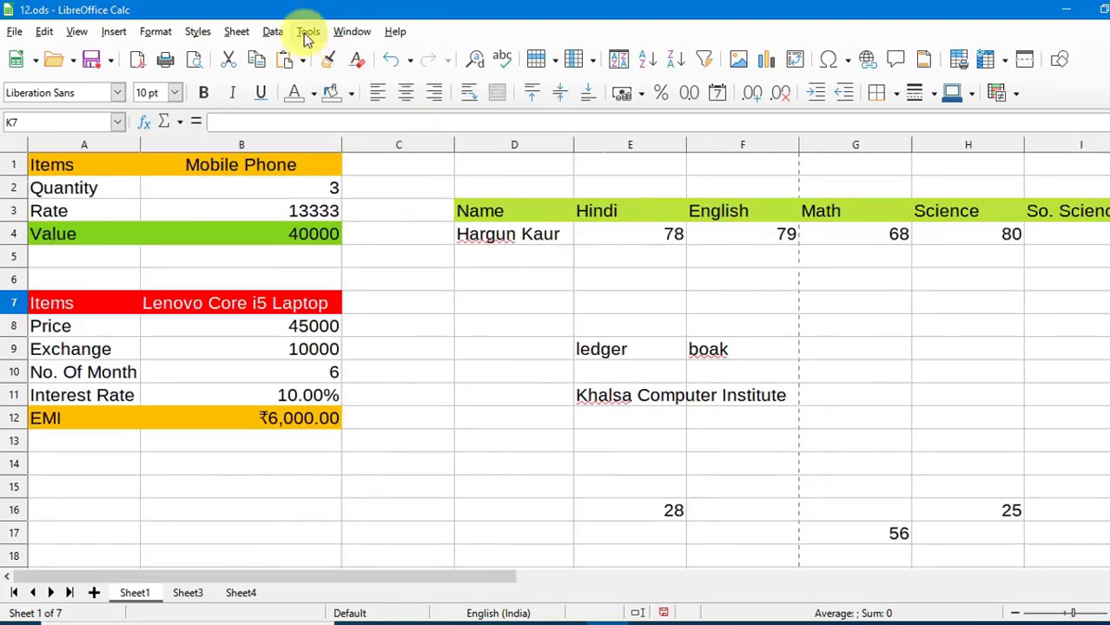
{"action": "left_click", "coordinate": [307, 33]}
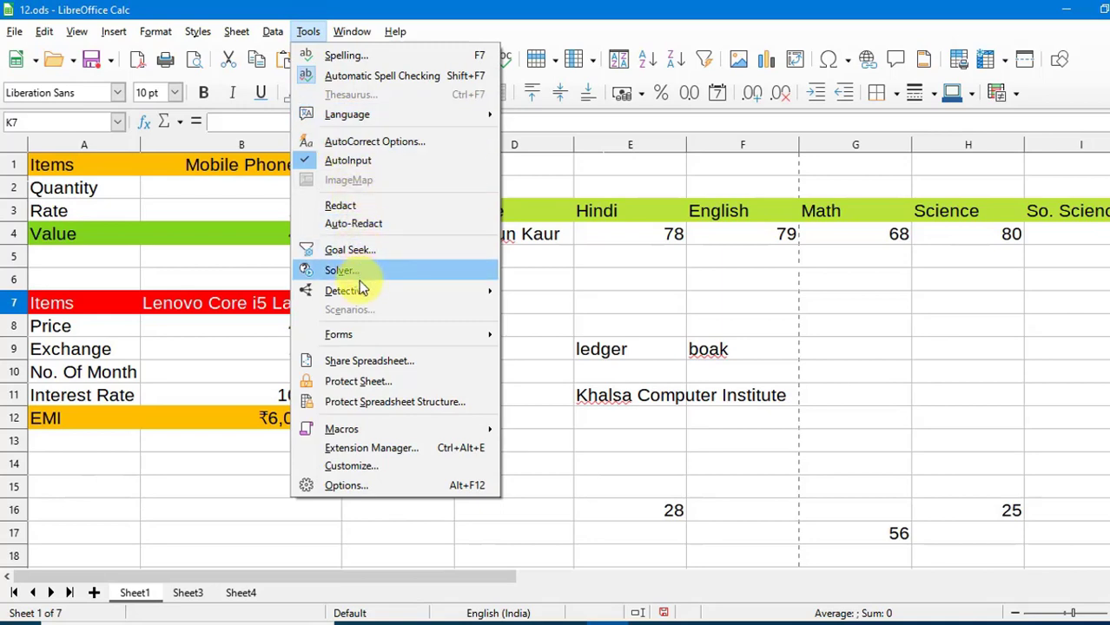
Commit =SUM(D21,E16,F17,F21,G17,H16,H19,I22,J19) in G23, giving 248.
{"action": "mouse_move", "coordinate": [358, 287]}
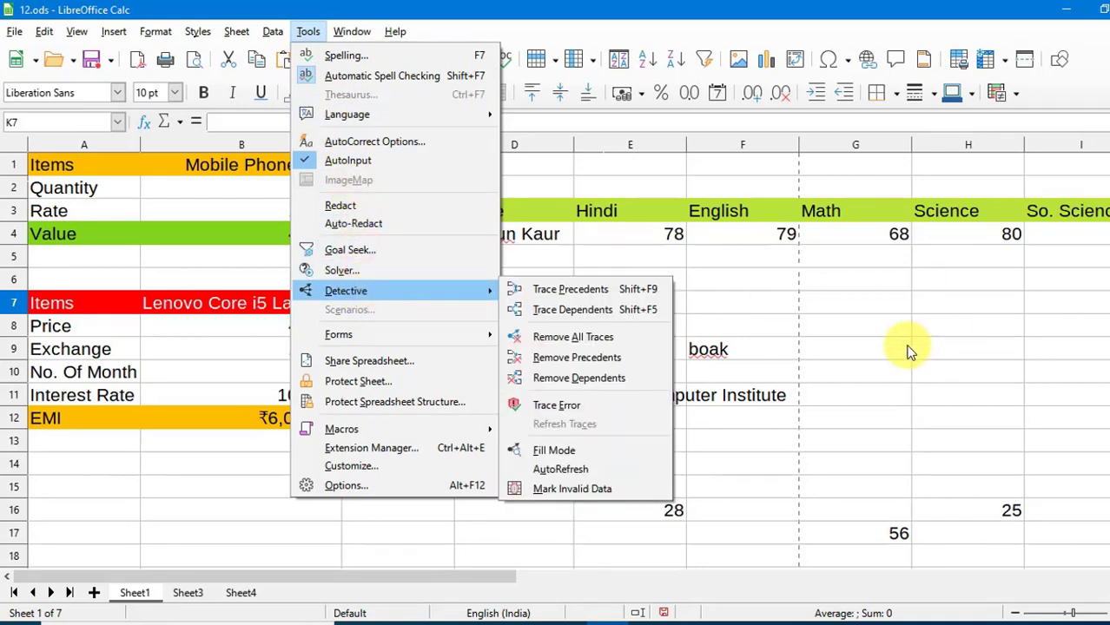
{"action": "left_click", "coordinate": [872, 389]}
{"action": "scroll", "coordinate": [872, 399], "scroll_direction": "down", "scroll_amount": 4}
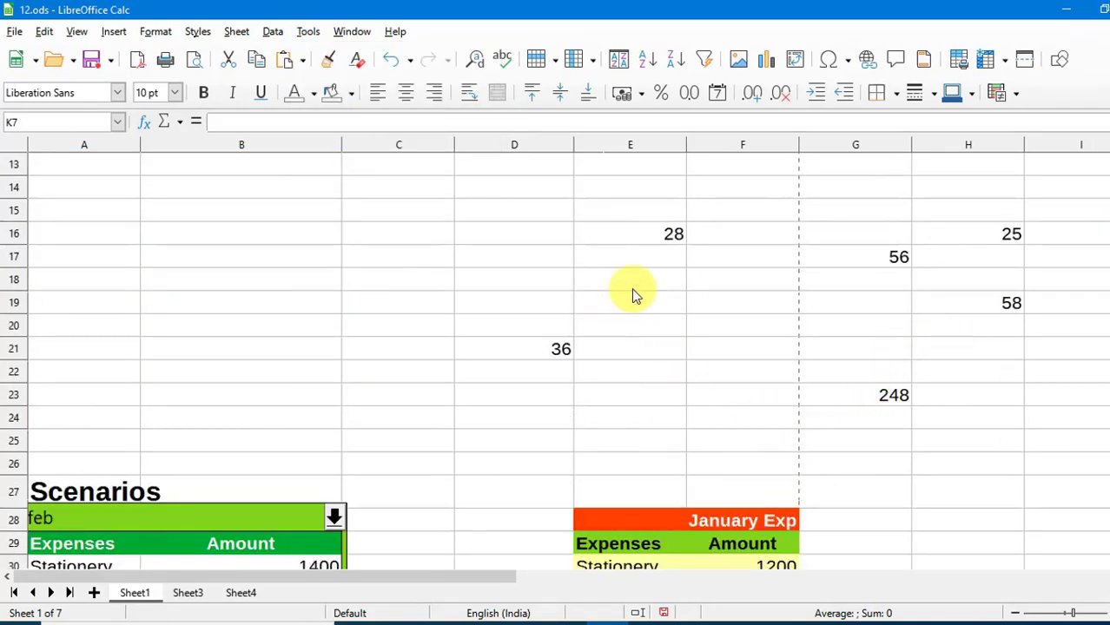
{"action": "left_click", "coordinate": [891, 400]}
{"action": "double_click", "coordinate": [889, 395]}
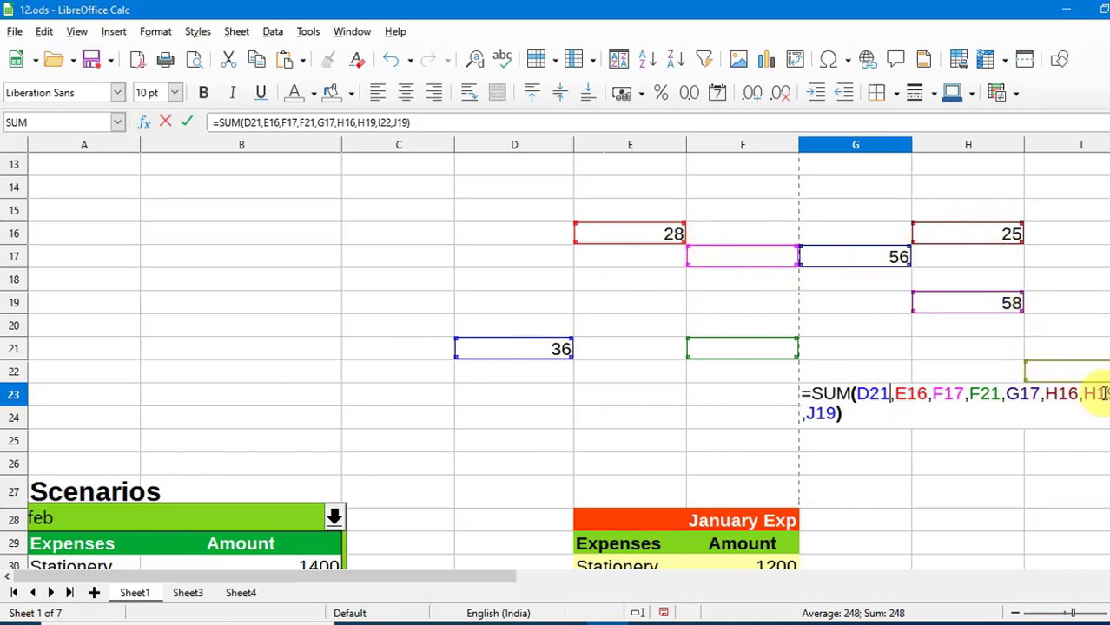
{"action": "key", "text": "Return"}
{"action": "left_click", "coordinate": [887, 400]}
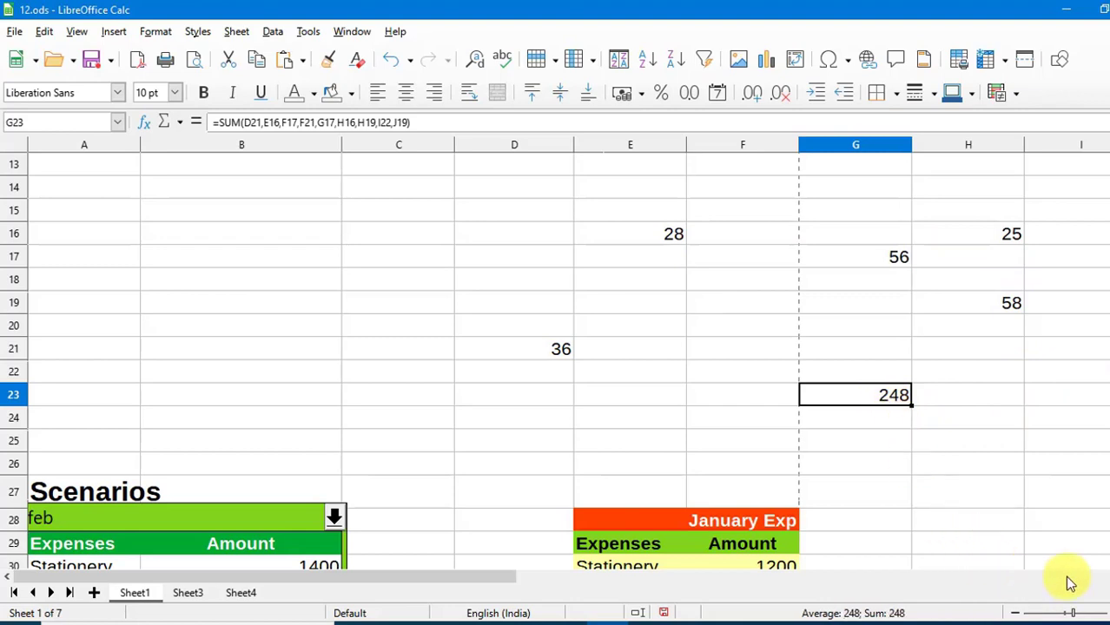
{"action": "left_click", "coordinate": [1108, 576]}
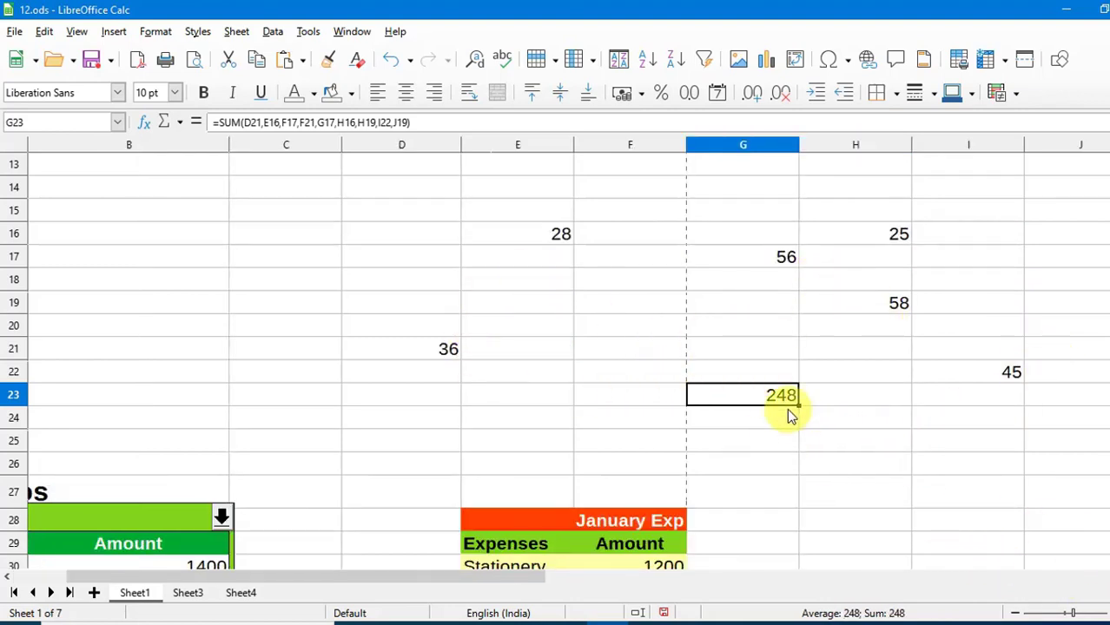
Trace precedents for G23 so arrows come from all nine referenced cells.
{"action": "left_click", "coordinate": [308, 35]}
{"action": "mouse_move", "coordinate": [348, 291]}
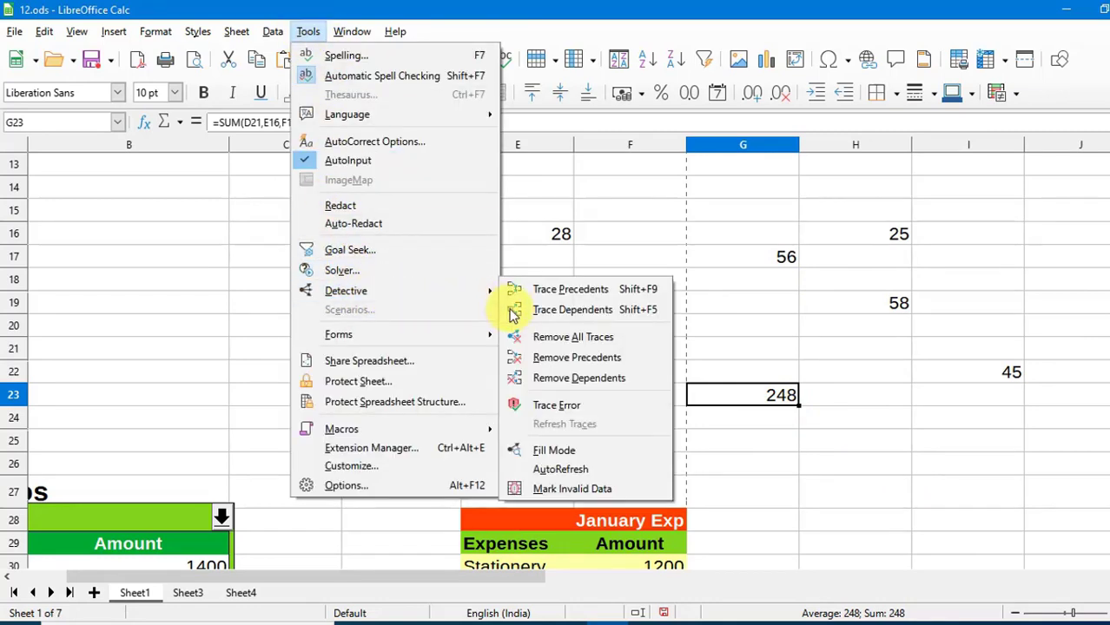
{"action": "left_click", "coordinate": [595, 296]}
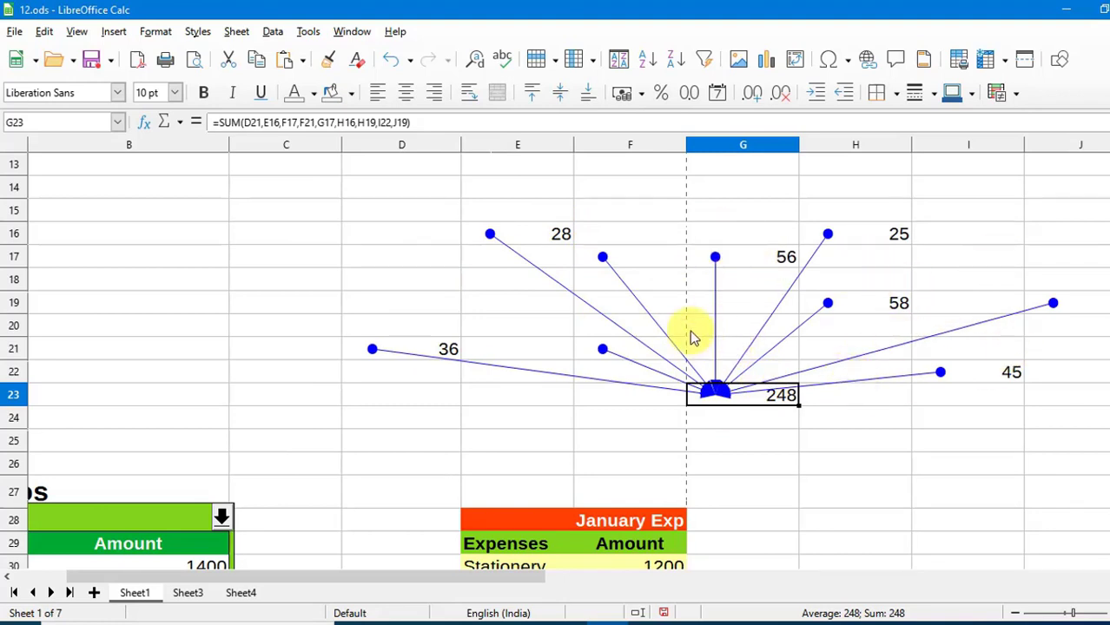
Remove all trace arrows with Tools > Detective > Remove All Traces.
{"action": "left_click", "coordinate": [309, 33]}
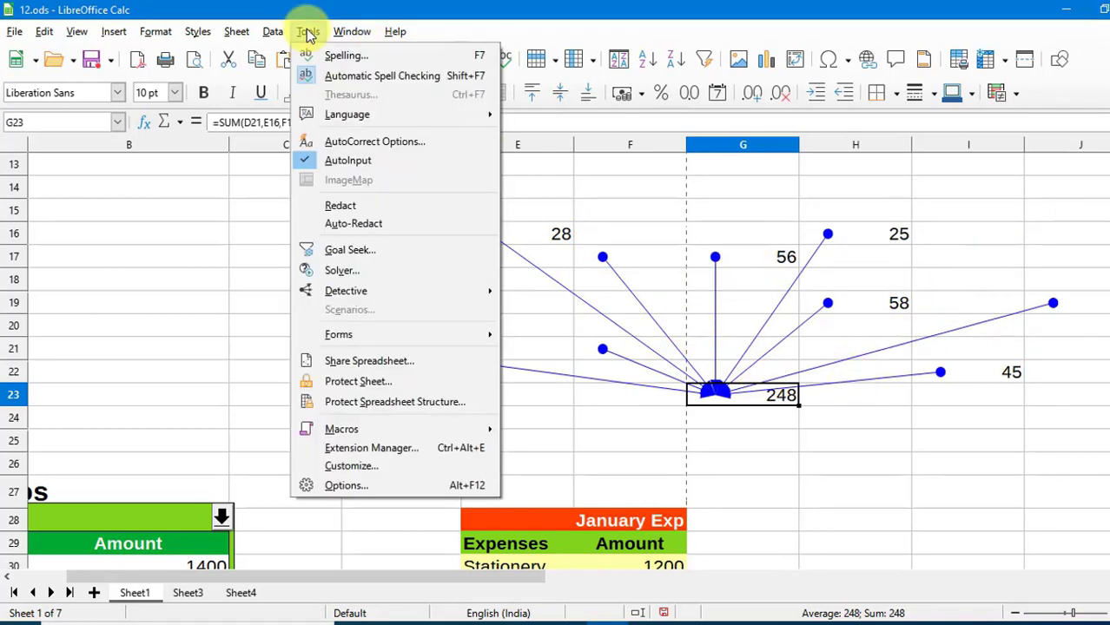
{"action": "mouse_move", "coordinate": [389, 295]}
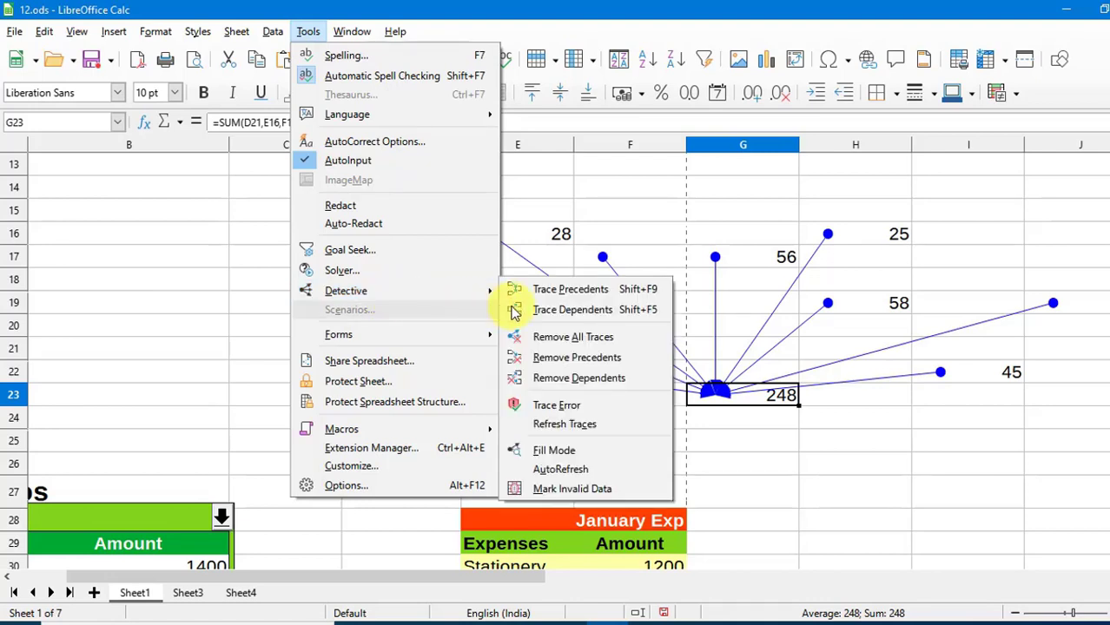
{"action": "left_click", "coordinate": [547, 342]}
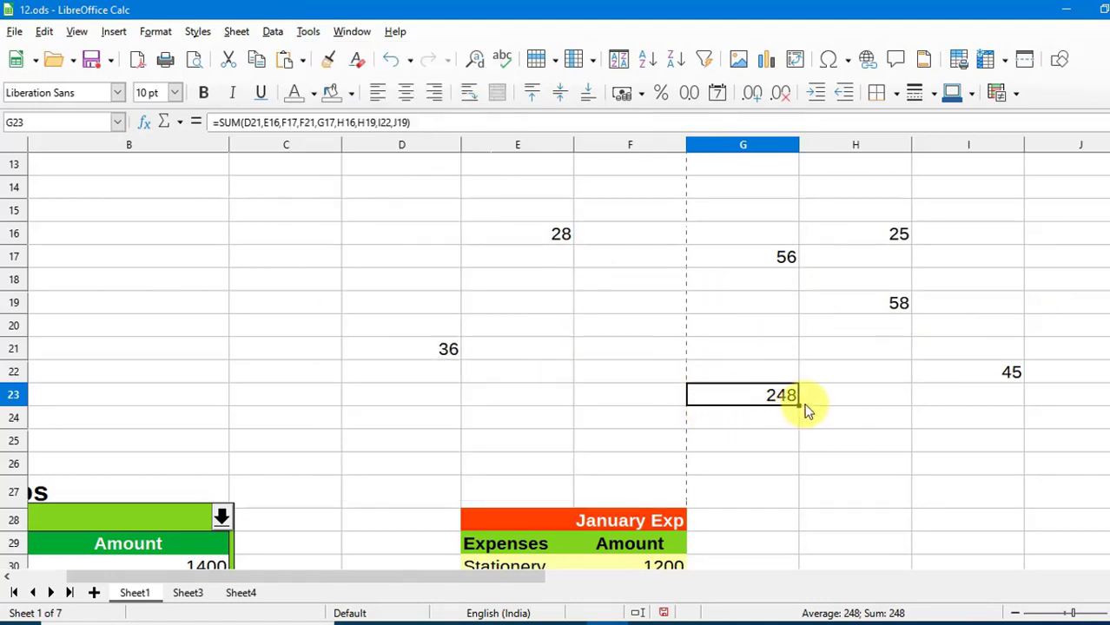
Select D17 and scroll back left to the Scenarios block in column A.
{"action": "left_click", "coordinate": [360, 256]}
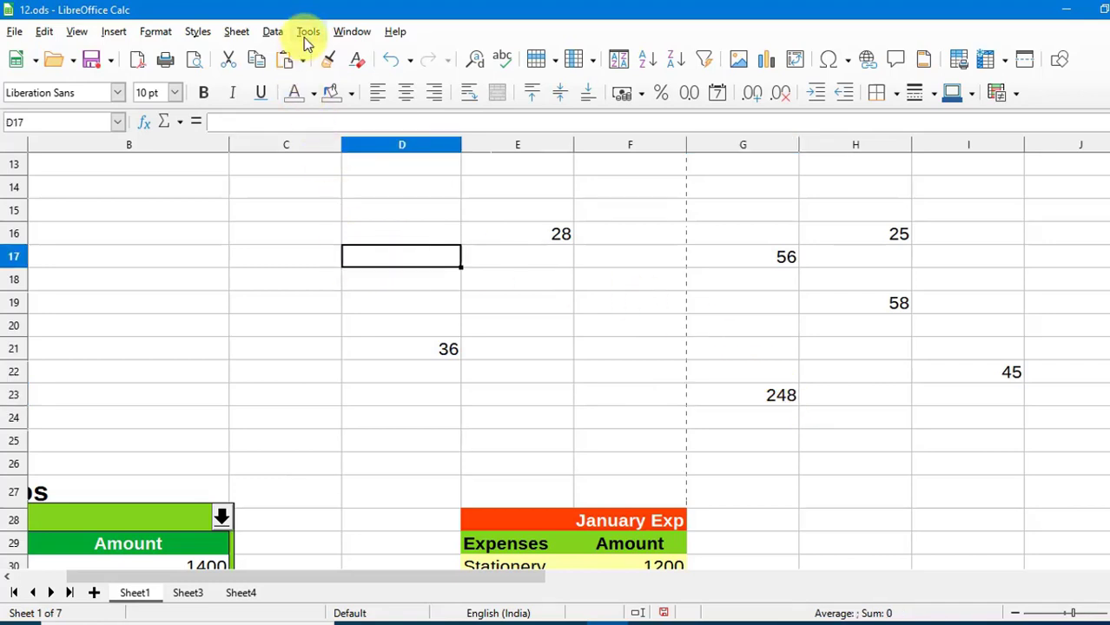
{"action": "left_click", "coordinate": [308, 33]}
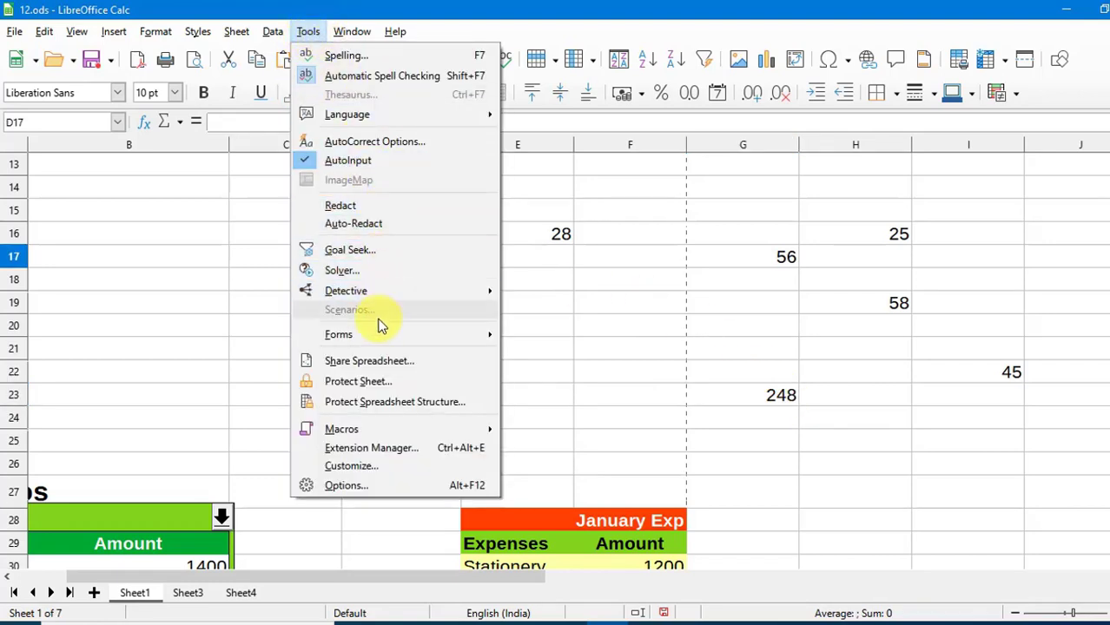
{"action": "left_click", "coordinate": [552, 385]}
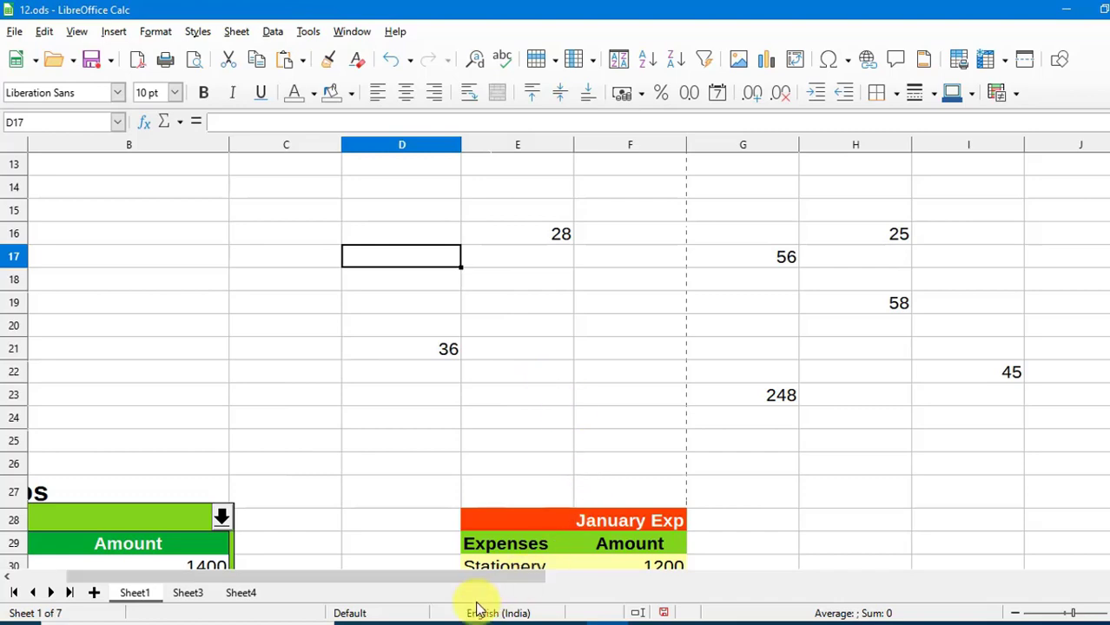
{"action": "left_click_drag", "start_coordinate": [477, 581], "coordinate": [424, 588]}
{"action": "scroll", "coordinate": [377, 387], "scroll_direction": "down", "scroll_amount": 4}
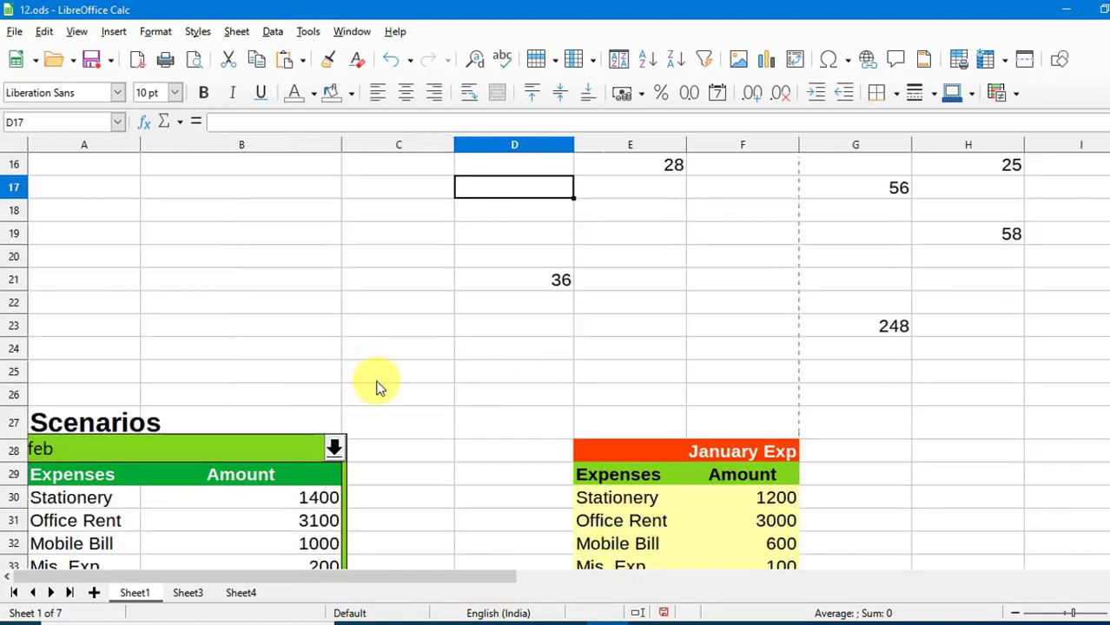
Switch the row 28 scenario dropdown through jan, feb, then march, leaving the 7500 total.
{"action": "scroll", "coordinate": [286, 371], "scroll_direction": "up", "scroll_amount": 1}
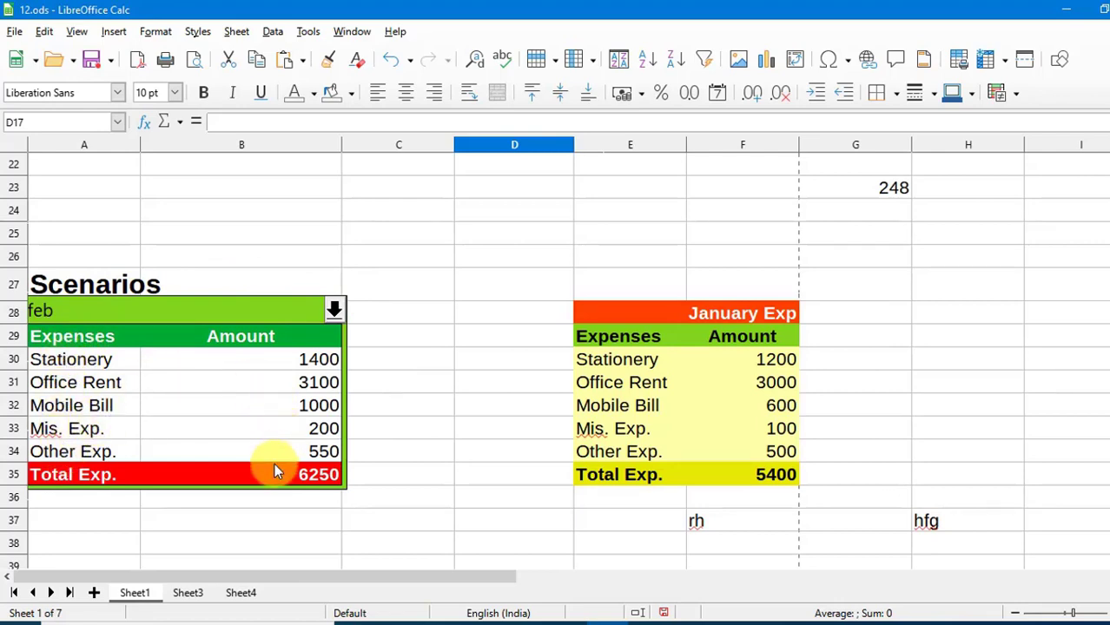
{"action": "left_click", "coordinate": [335, 311]}
{"action": "left_click", "coordinate": [243, 334]}
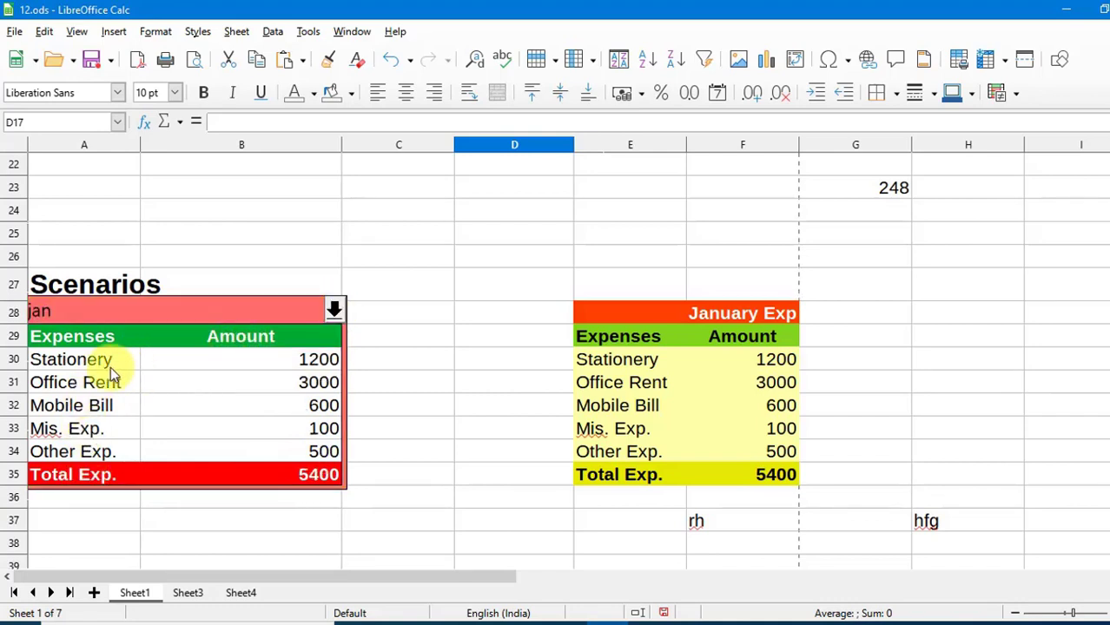
{"action": "left_click", "coordinate": [335, 311]}
{"action": "left_click", "coordinate": [259, 347]}
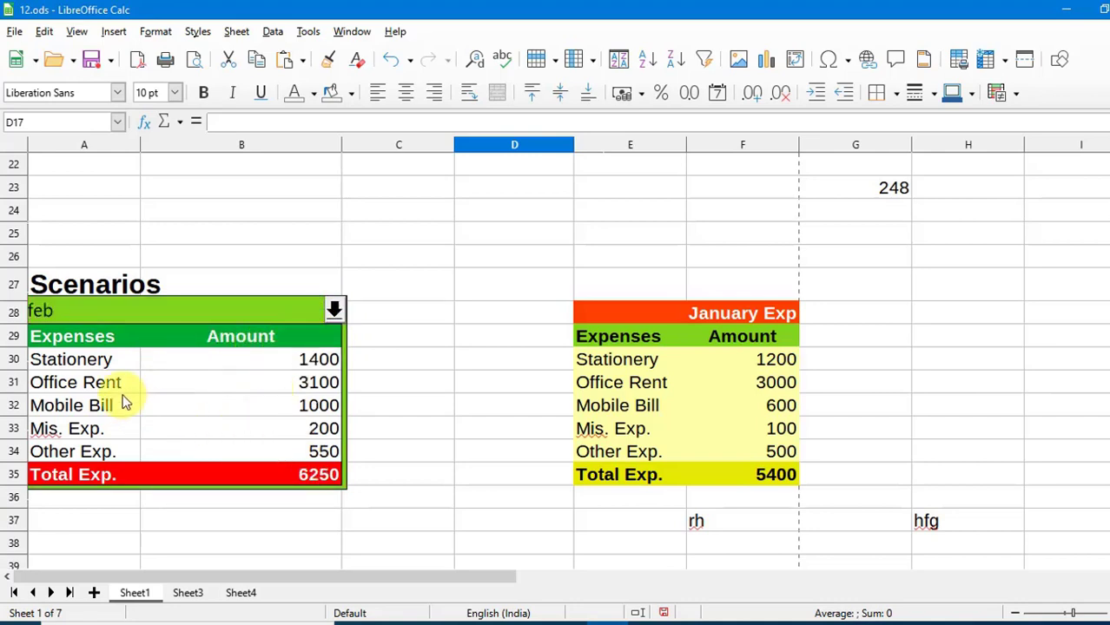
{"action": "left_click", "coordinate": [335, 310]}
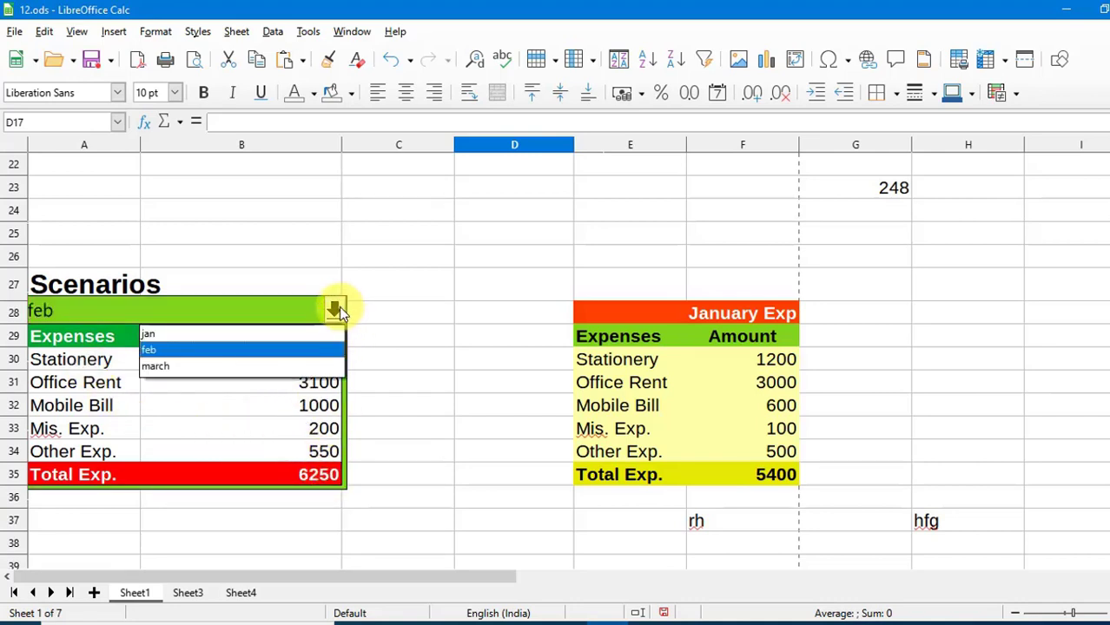
{"action": "left_click", "coordinate": [216, 365]}
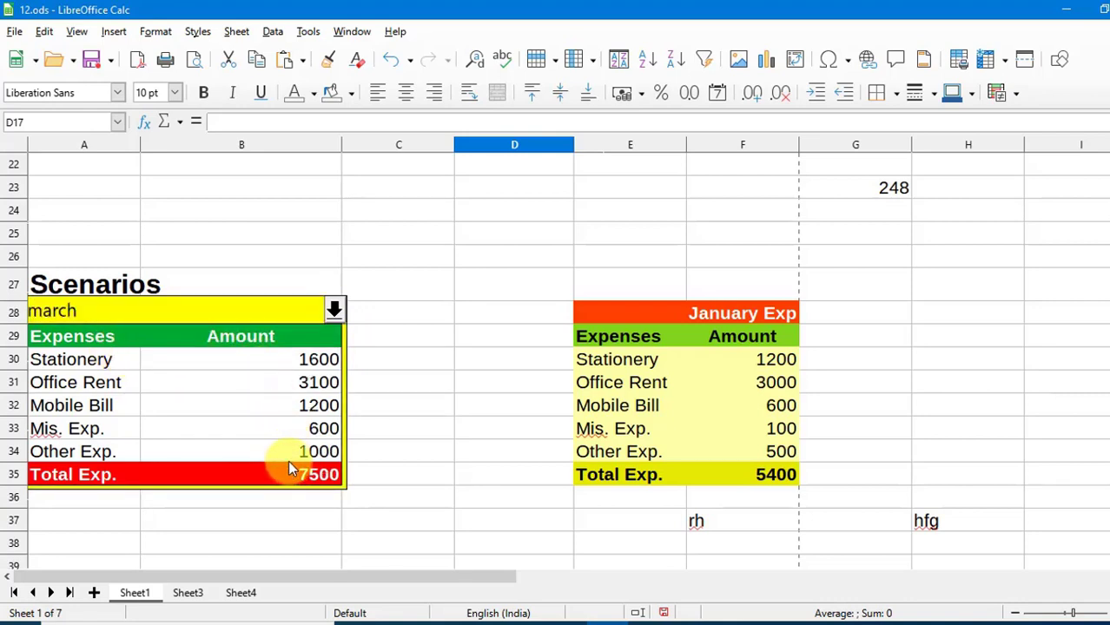
{"action": "left_click", "coordinate": [426, 386]}
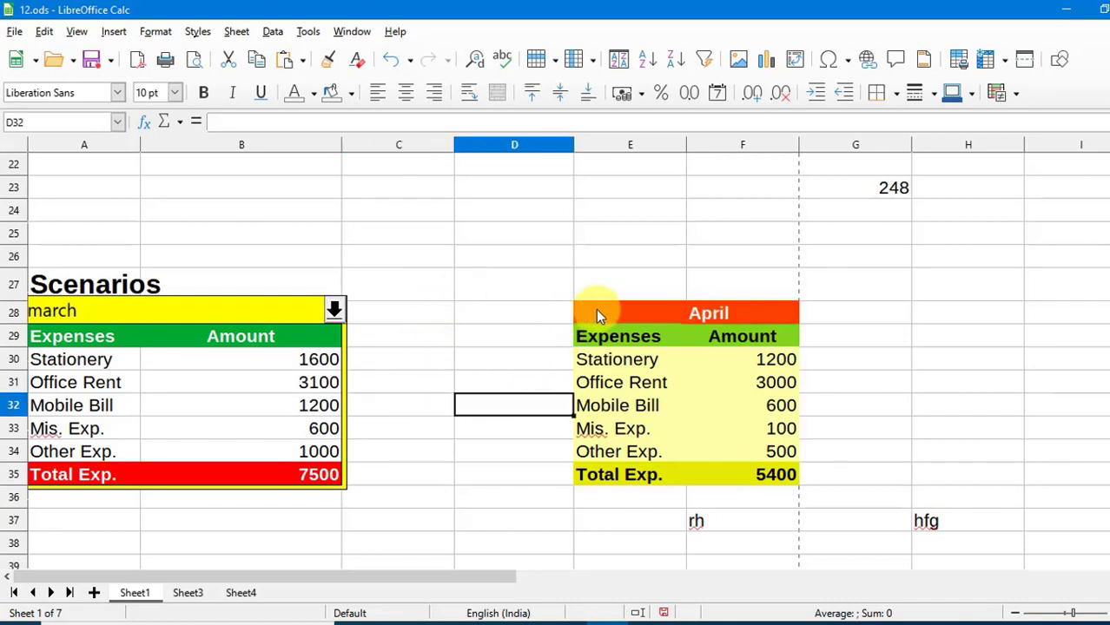
Create scenario 'April' from E28:F35 with changes allowed and a Light Orange 1 border.
{"action": "left_click_drag", "start_coordinate": [596, 312], "coordinate": [743, 460]}
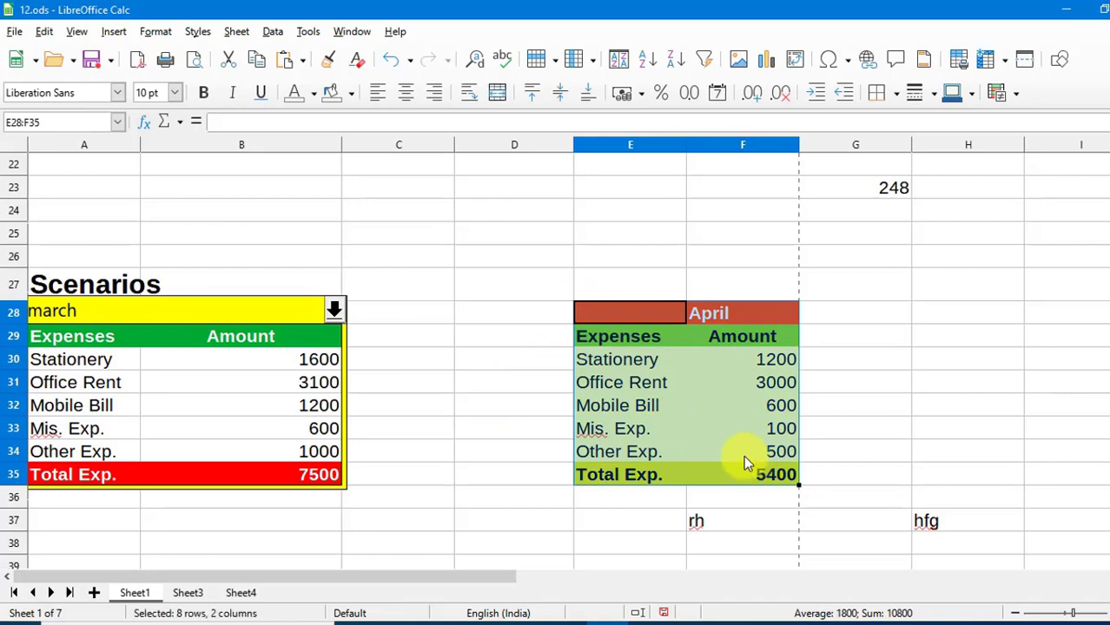
{"action": "left_click", "coordinate": [305, 32]}
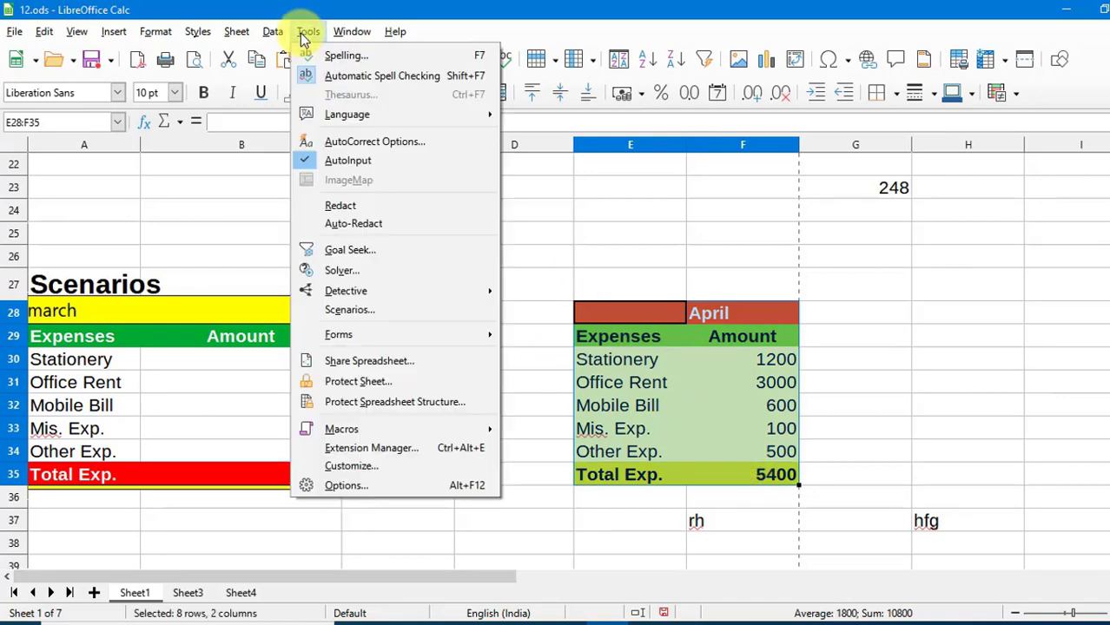
{"action": "left_click", "coordinate": [356, 309]}
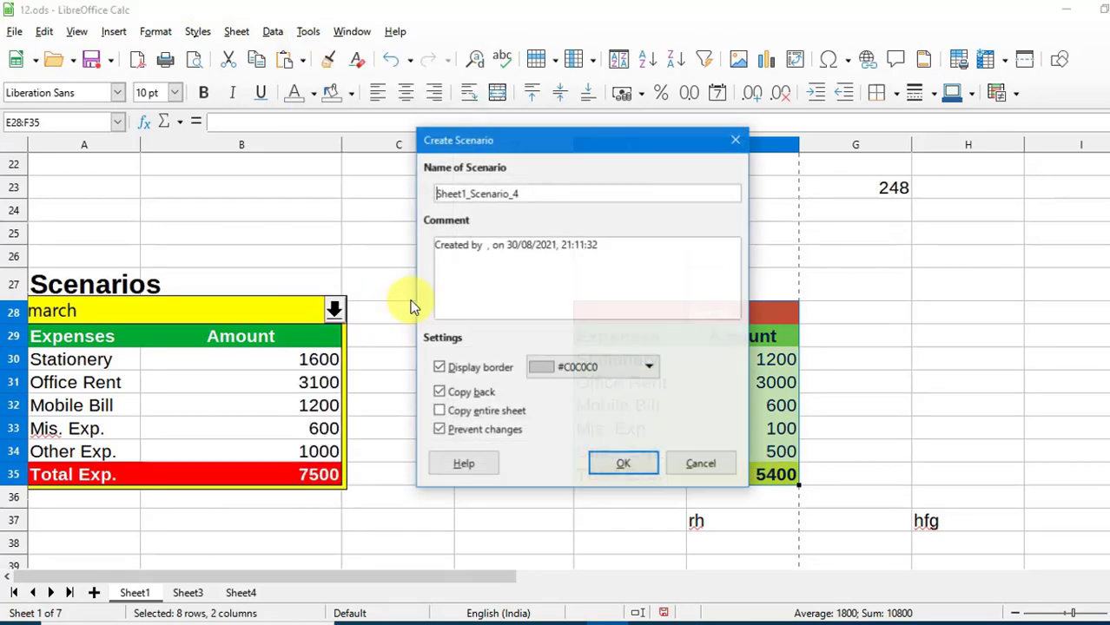
{"action": "left_click_drag", "start_coordinate": [559, 143], "coordinate": [970, 205]}
{"action": "left_click_drag", "start_coordinate": [942, 253], "coordinate": [845, 265]}
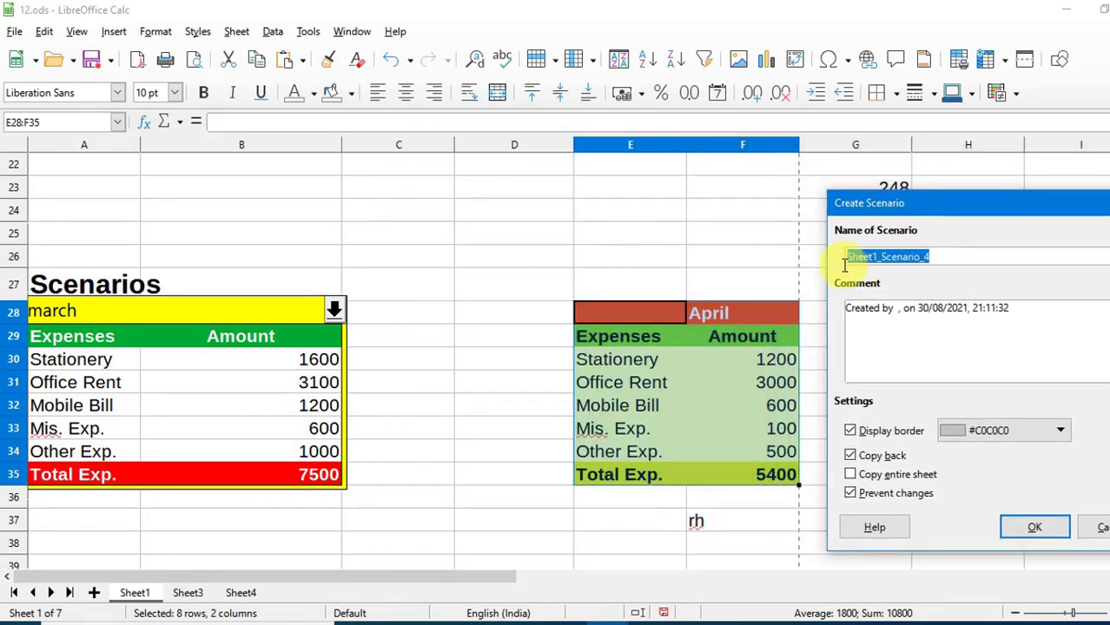
{"action": "type", "text": "Ap"}
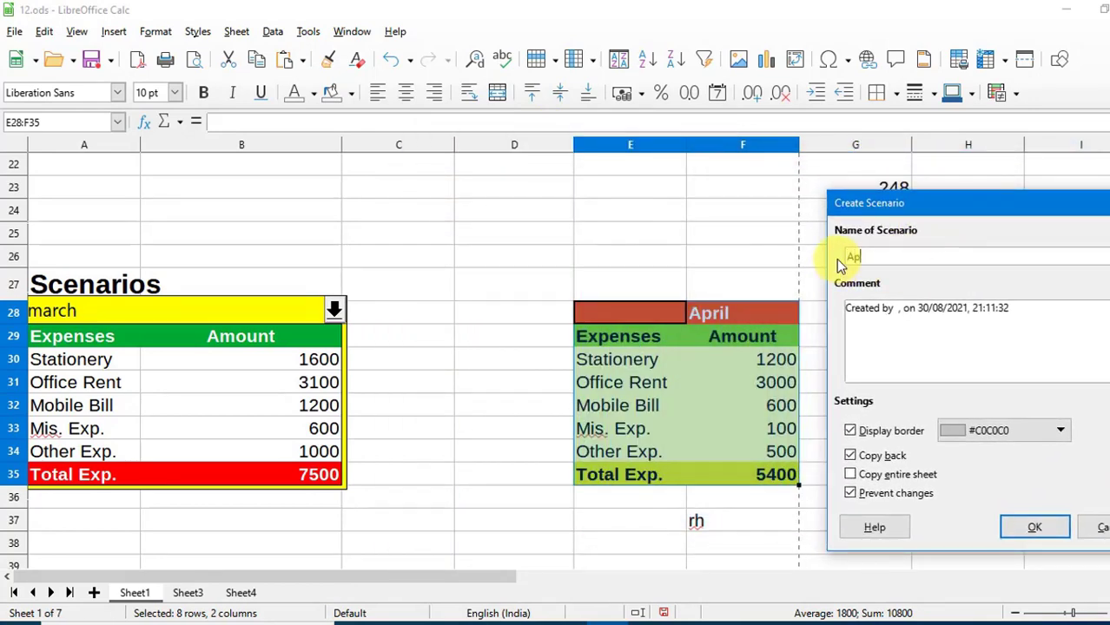
{"action": "type", "text": "ril"}
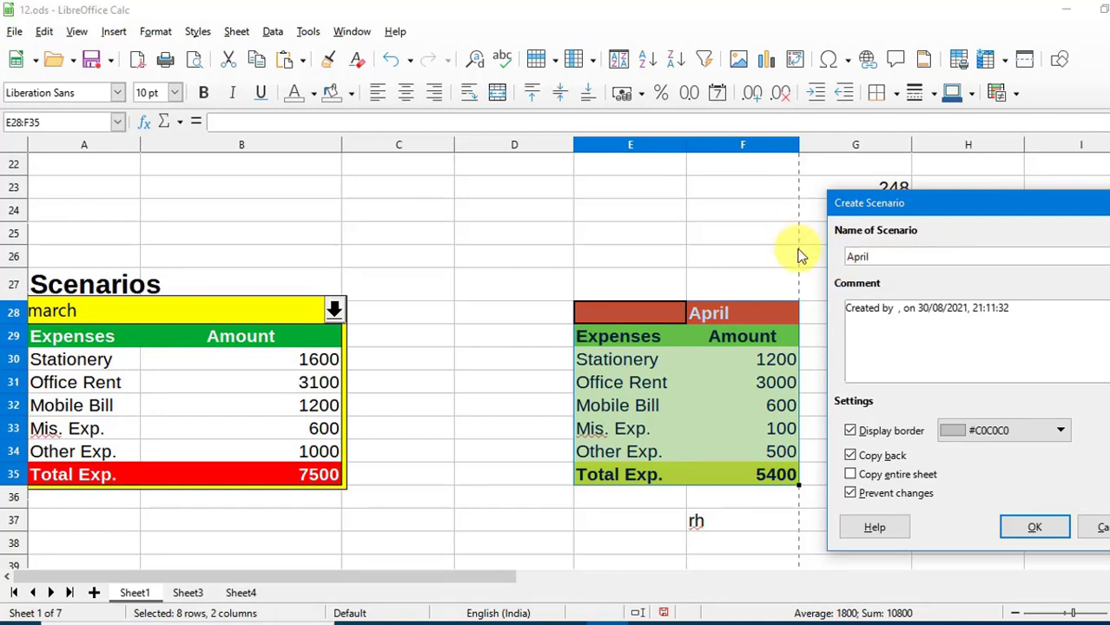
{"action": "left_click", "coordinate": [871, 497]}
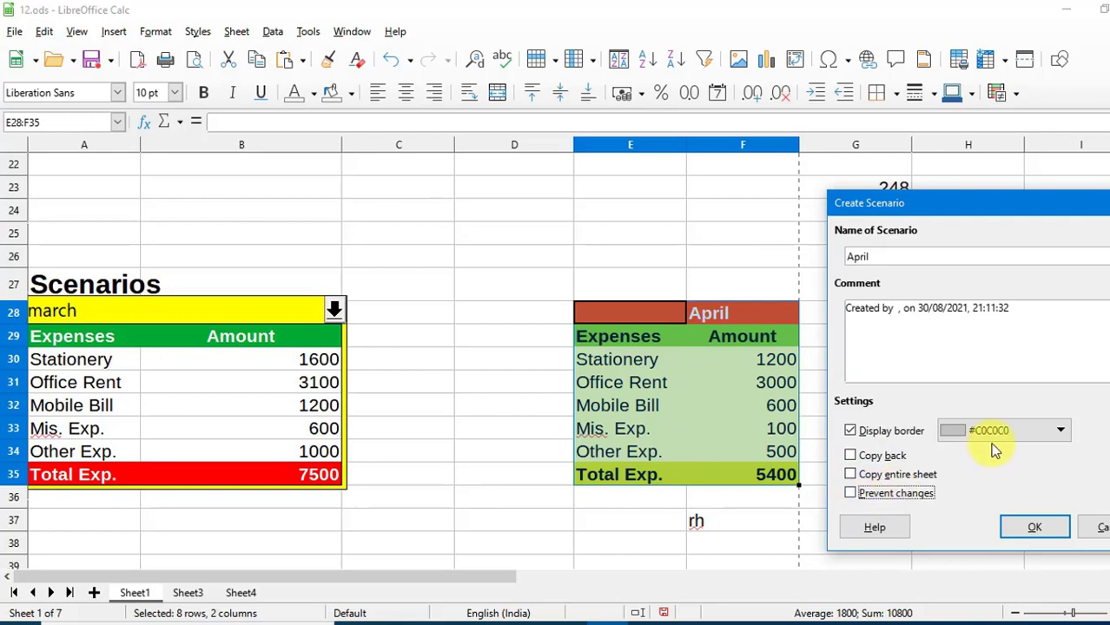
{"action": "left_click", "coordinate": [1059, 430]}
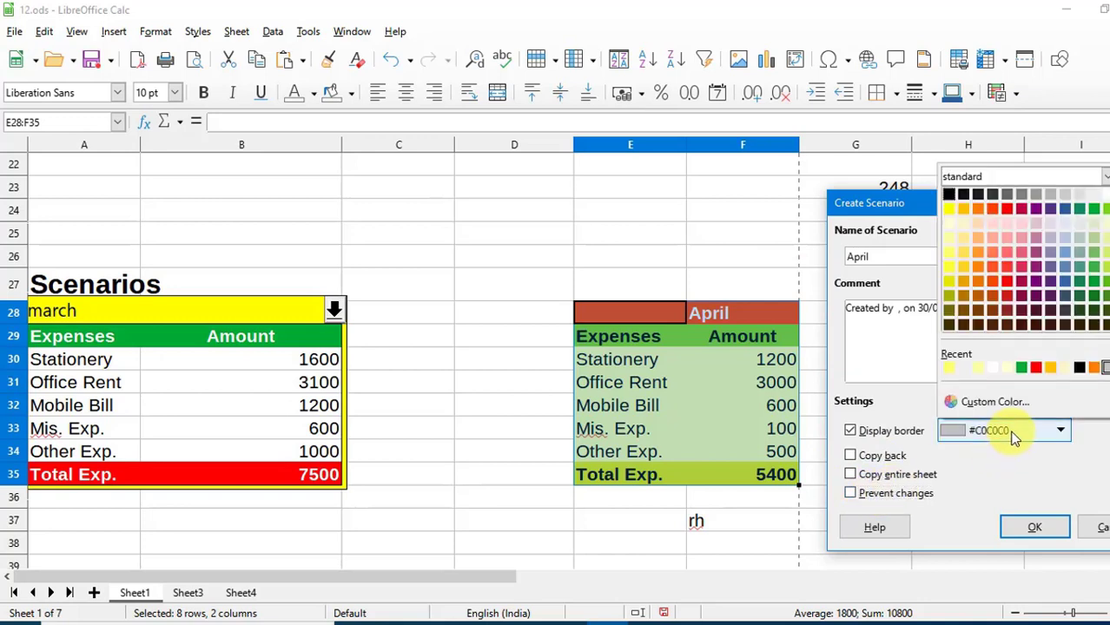
{"action": "left_click", "coordinate": [977, 261]}
{"action": "left_click", "coordinate": [1030, 529]}
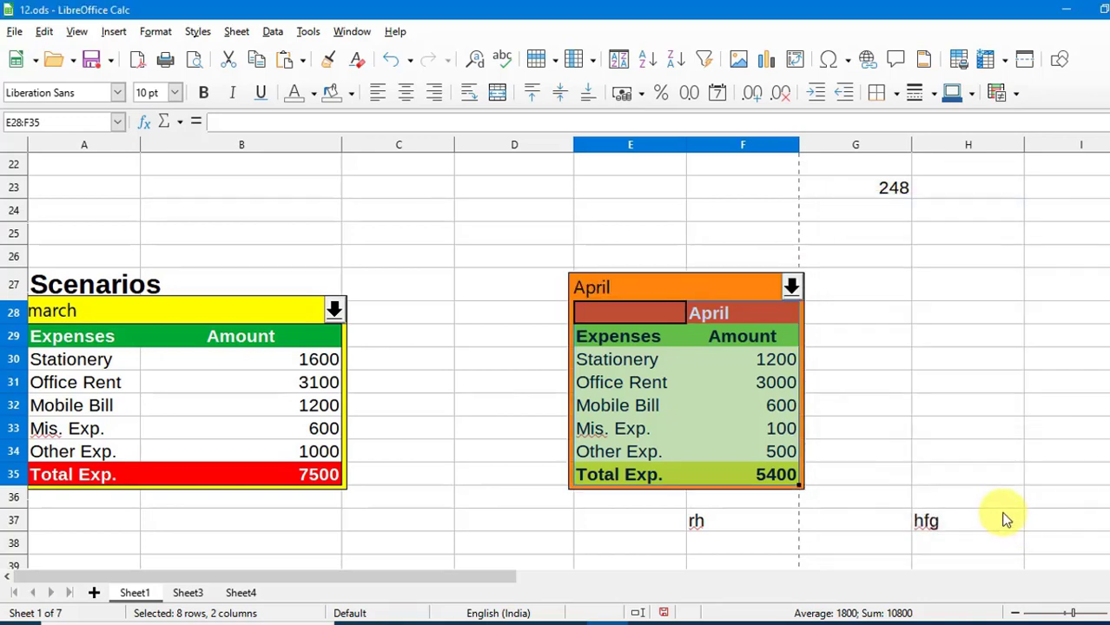
{"action": "left_click", "coordinate": [777, 365]}
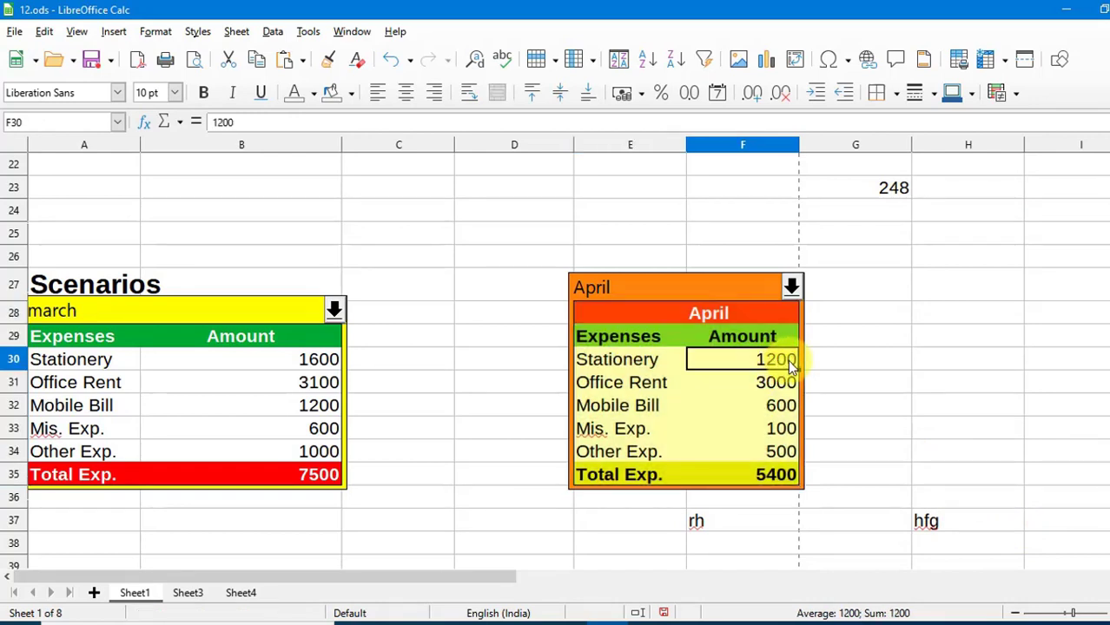
Enter April amounts Stationery 1600, Office Rent 3600 and Other Exp. 650, then select E28:F35.
{"action": "type", "text": "1"}
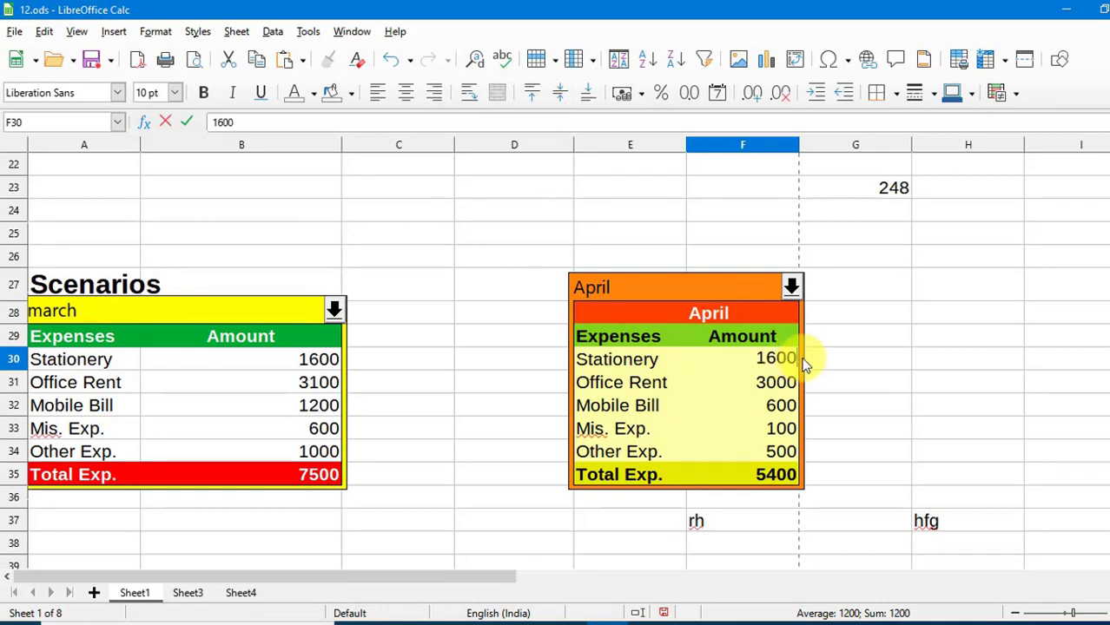
{"action": "left_click", "coordinate": [787, 382]}
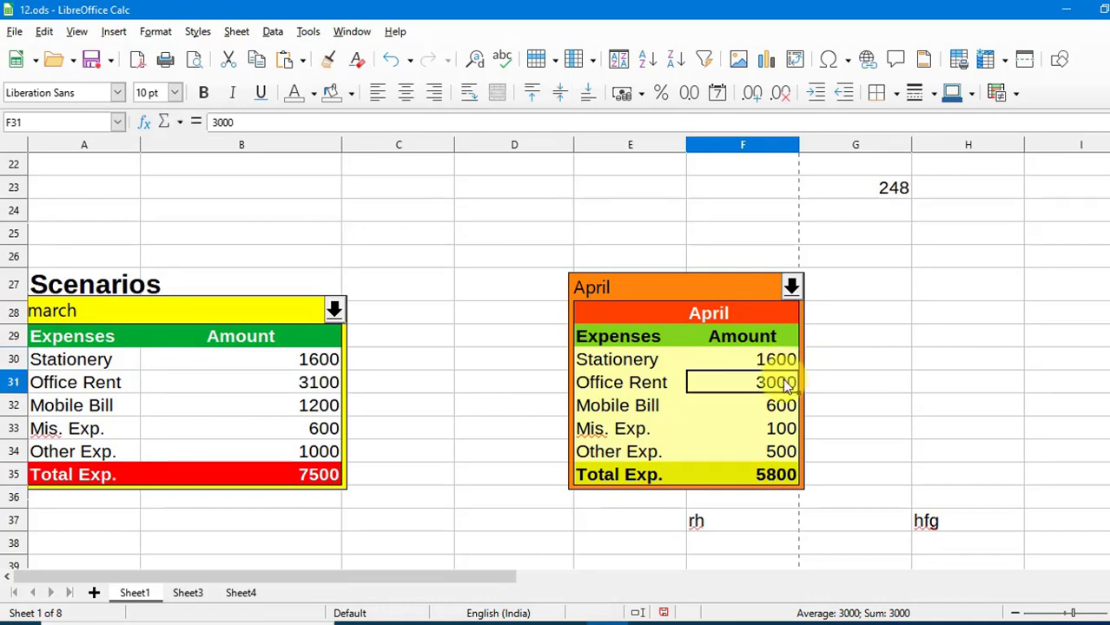
{"action": "type", "text": "3600"}
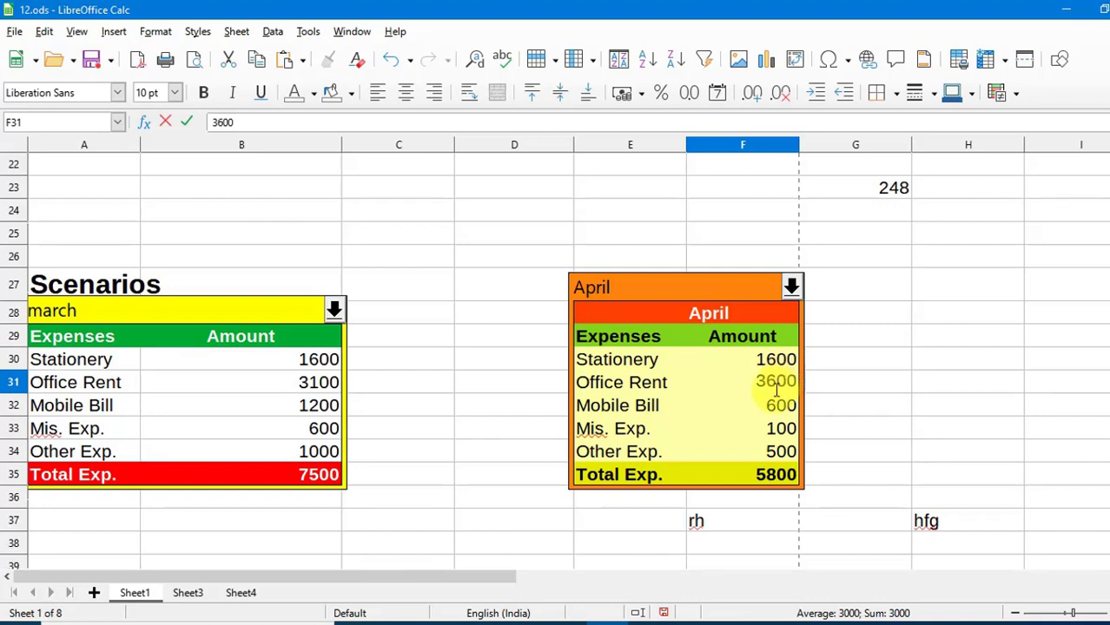
{"action": "left_click", "coordinate": [760, 457]}
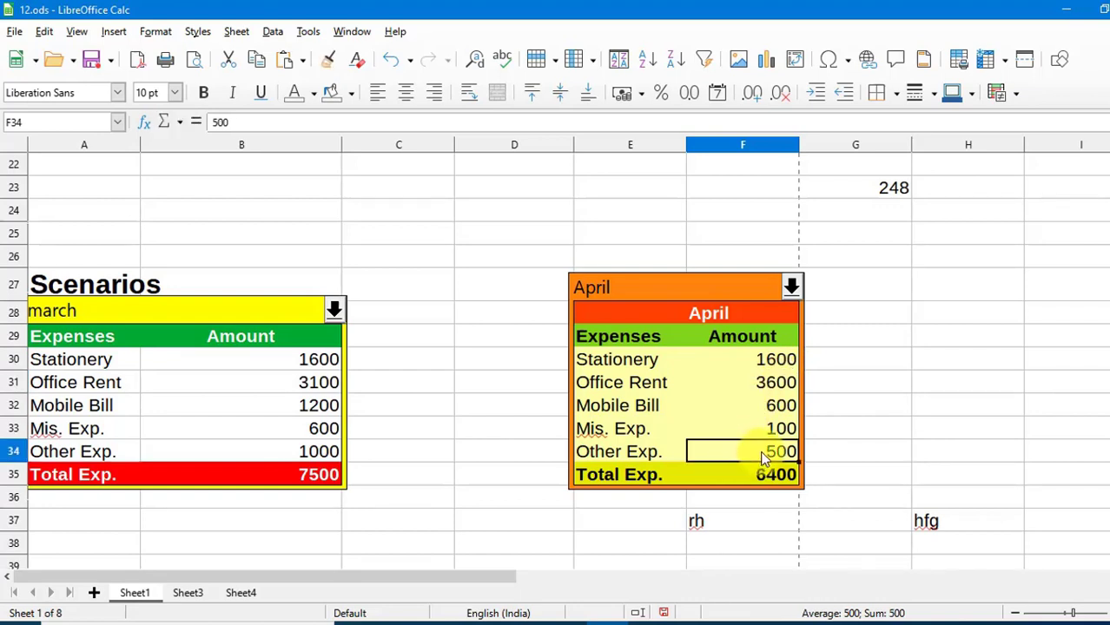
{"action": "type", "text": "6"}
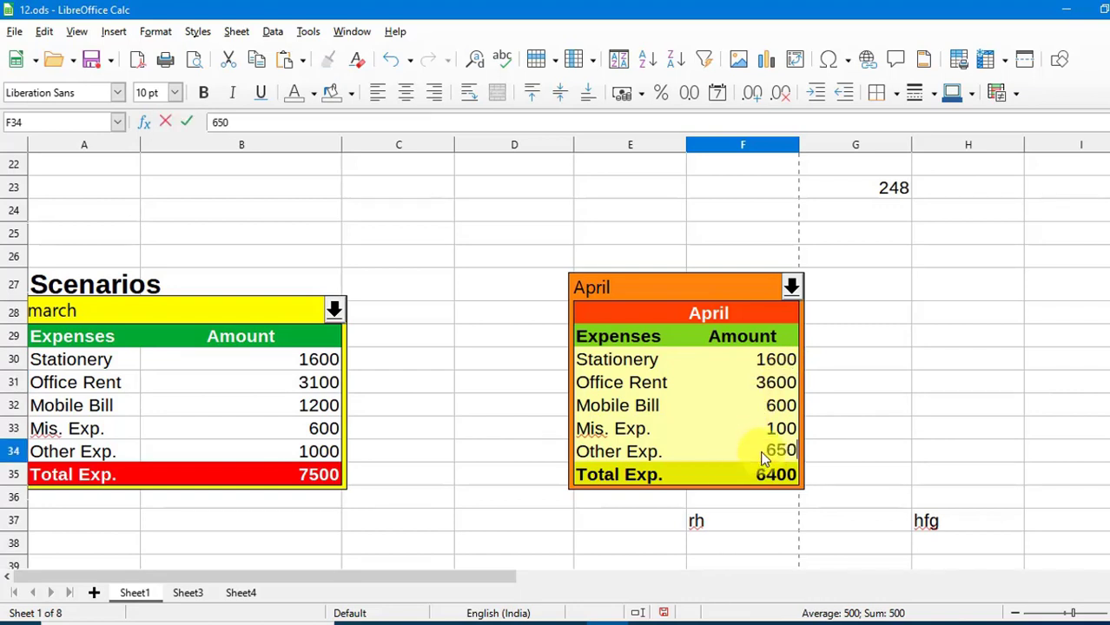
{"action": "type", "text": "50"}
{"action": "left_click", "coordinate": [806, 479]}
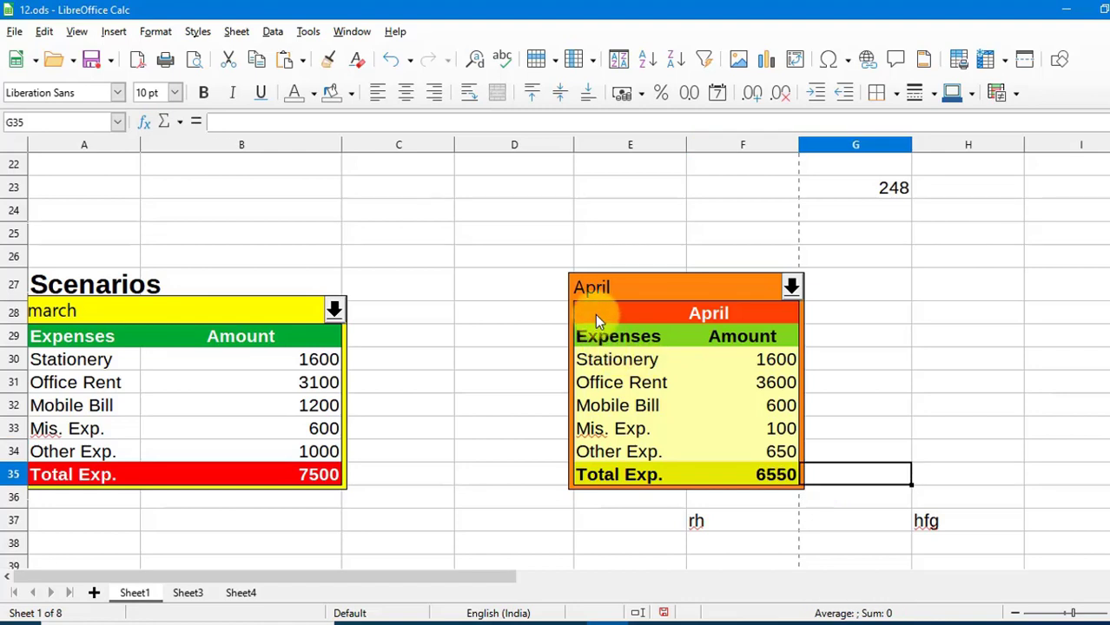
{"action": "left_click_drag", "start_coordinate": [595, 319], "coordinate": [736, 469]}
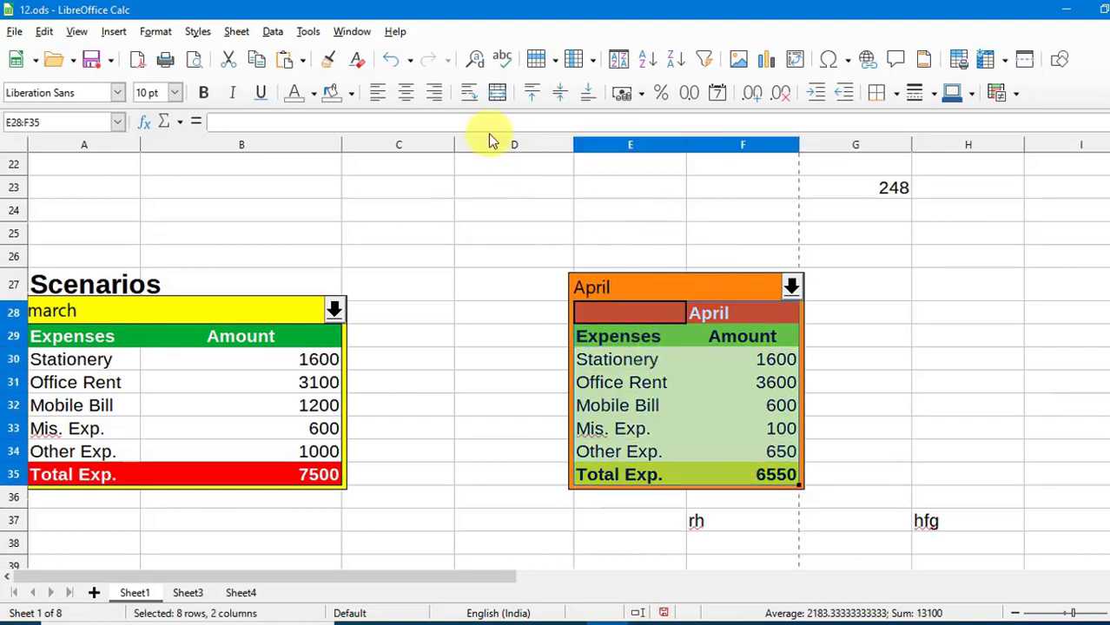
Create scenario 'may' with Copy back and Prevent changes unticked and a Lime border.
{"action": "left_click", "coordinate": [305, 31]}
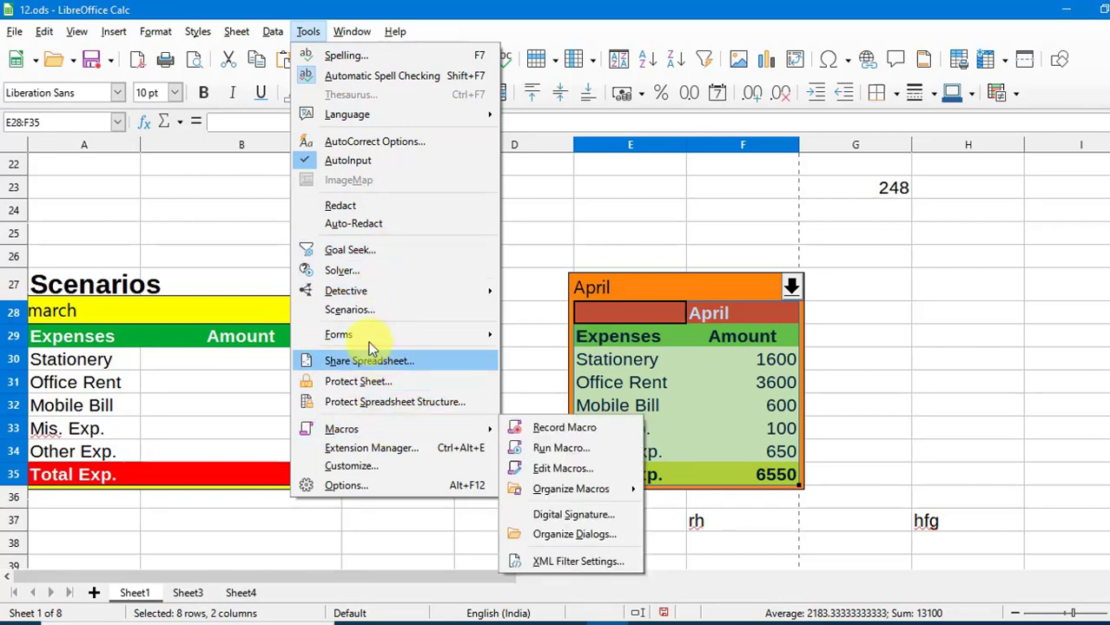
{"action": "left_click", "coordinate": [368, 315]}
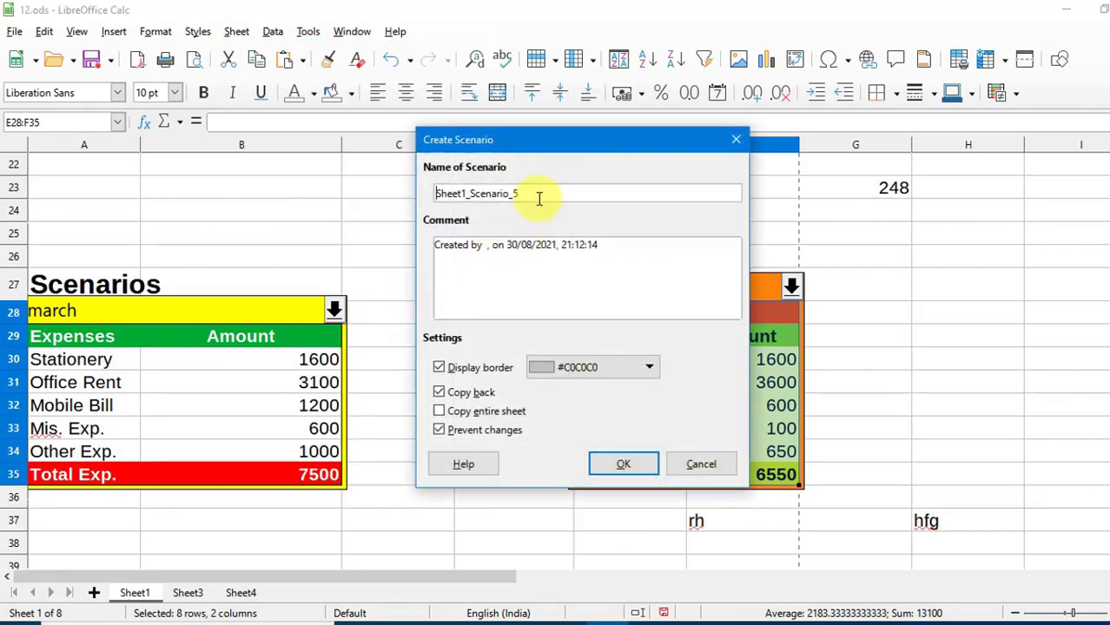
{"action": "left_click_drag", "start_coordinate": [539, 198], "coordinate": [417, 205]}
{"action": "type", "text": "may"}
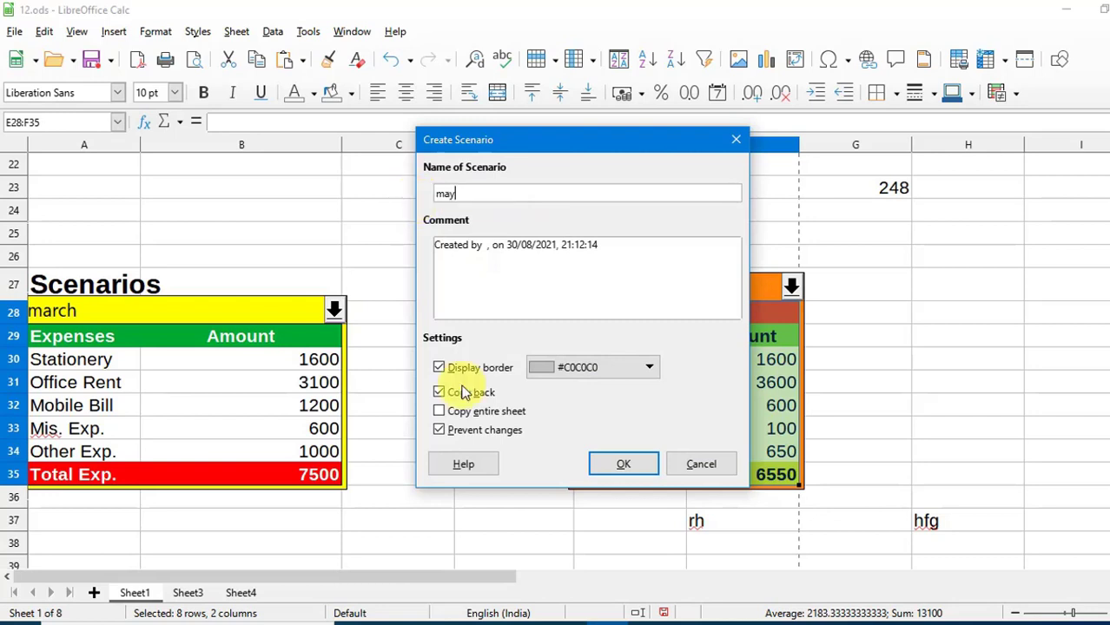
{"action": "left_click", "coordinate": [448, 393]}
{"action": "left_click", "coordinate": [460, 430]}
{"action": "left_click", "coordinate": [591, 371]}
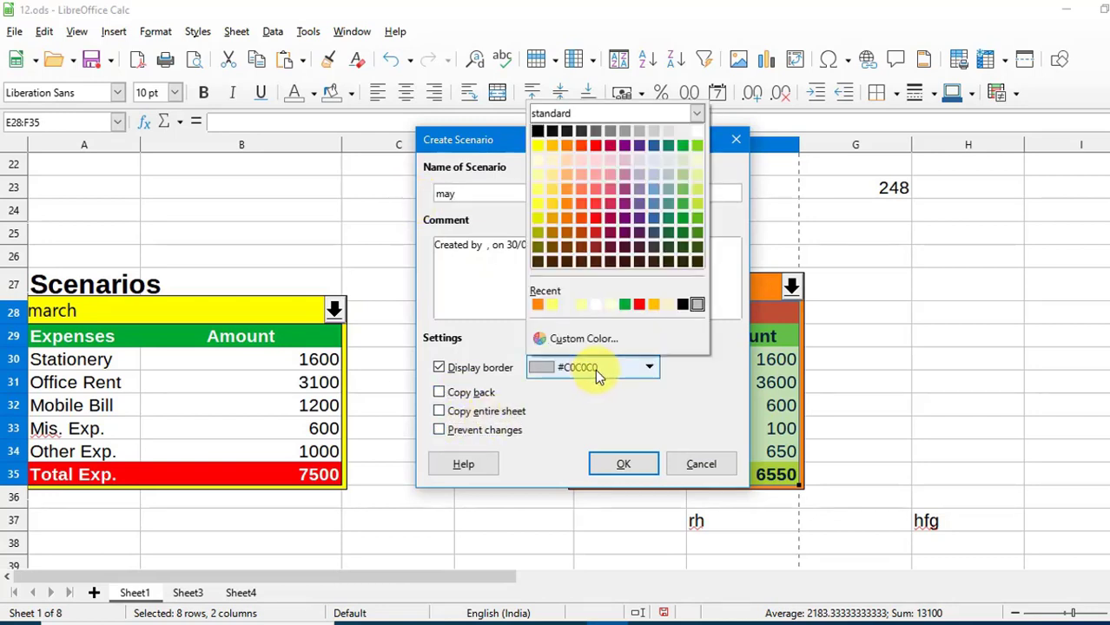
{"action": "left_click", "coordinate": [702, 143]}
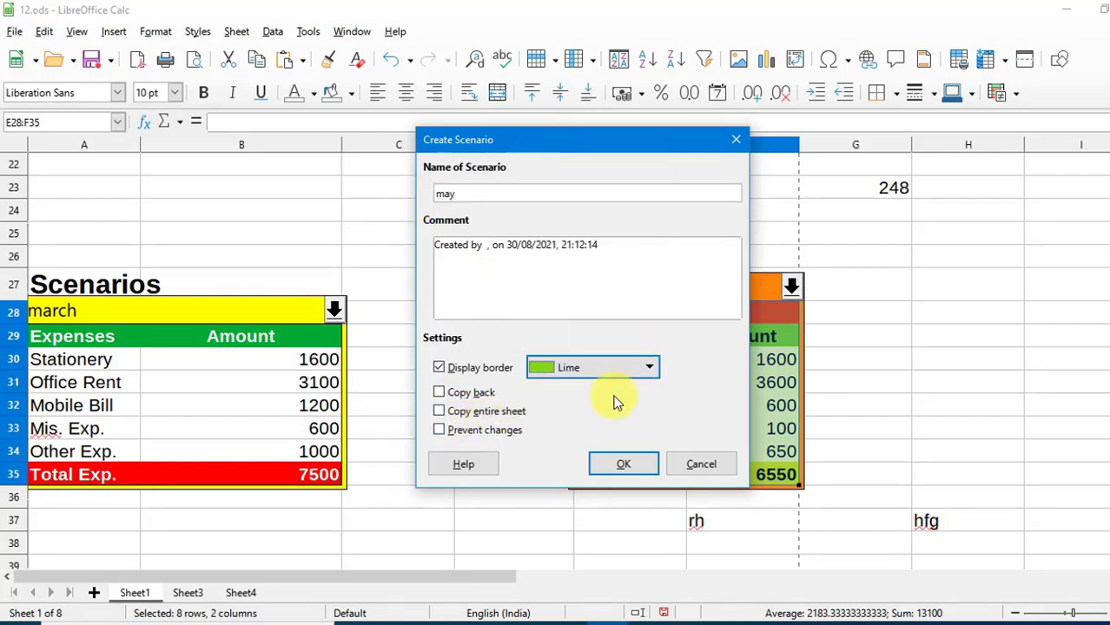
{"action": "left_click", "coordinate": [623, 463]}
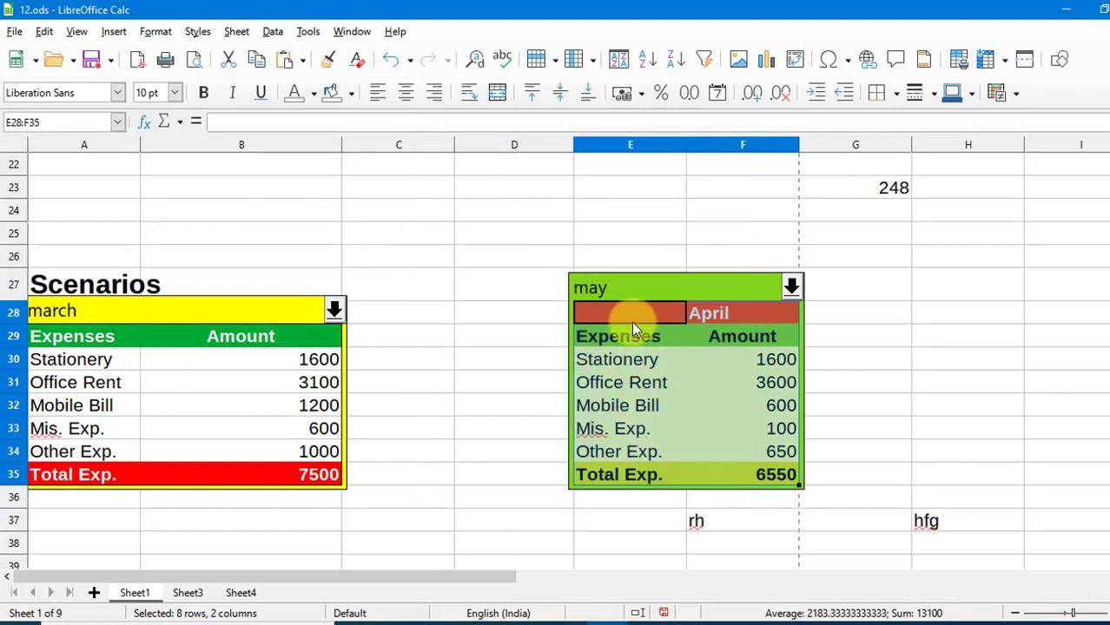
Retitle the table 'june' in F28 and set the Stationery amount to 1550.
{"action": "left_click", "coordinate": [712, 315]}
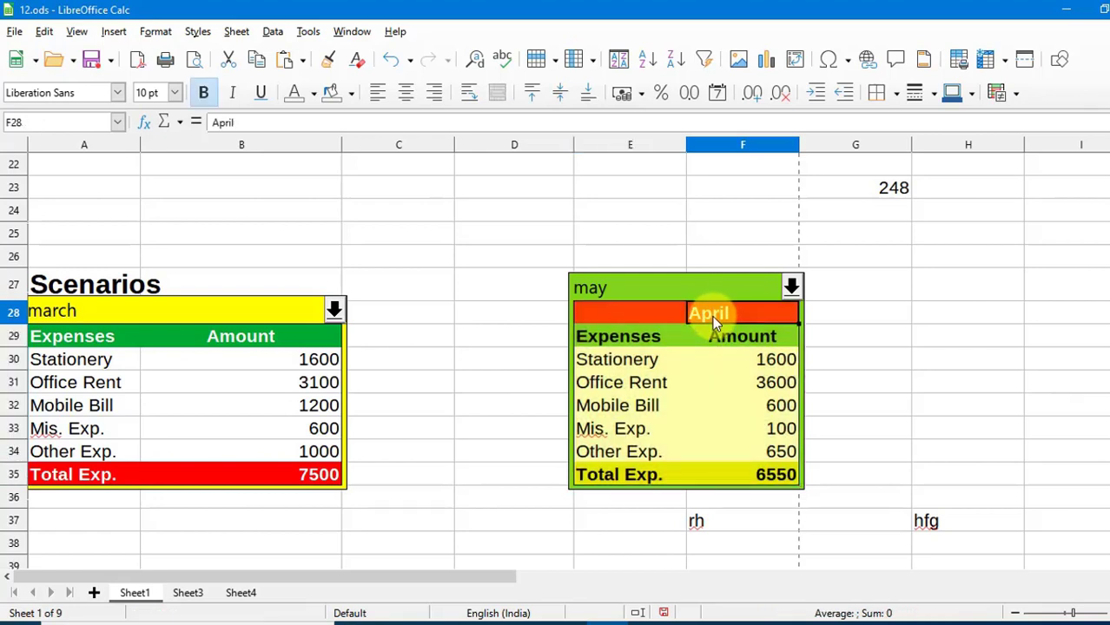
{"action": "type", "text": "june"}
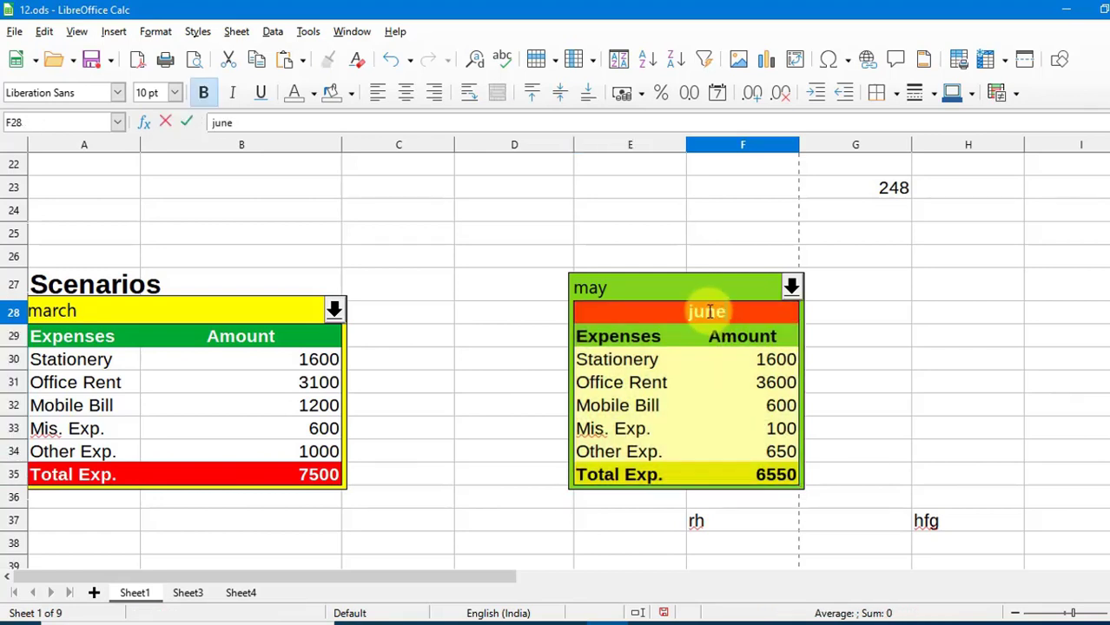
{"action": "key", "text": "Return"}
{"action": "left_click", "coordinate": [756, 365]}
{"action": "type", "text": "1"}
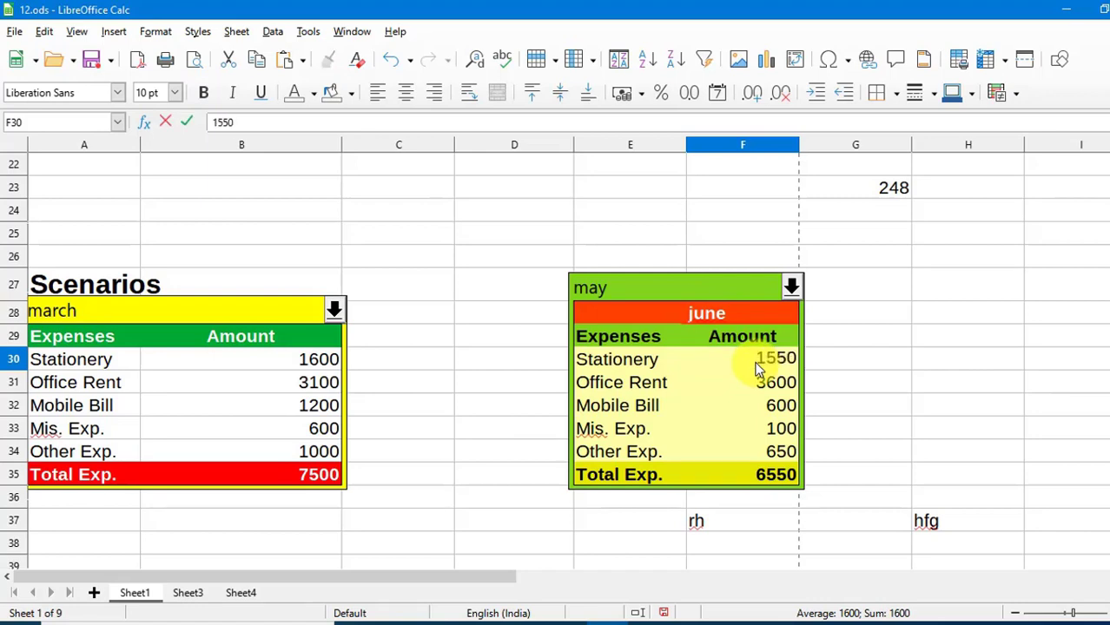
{"action": "left_click", "coordinate": [775, 407]}
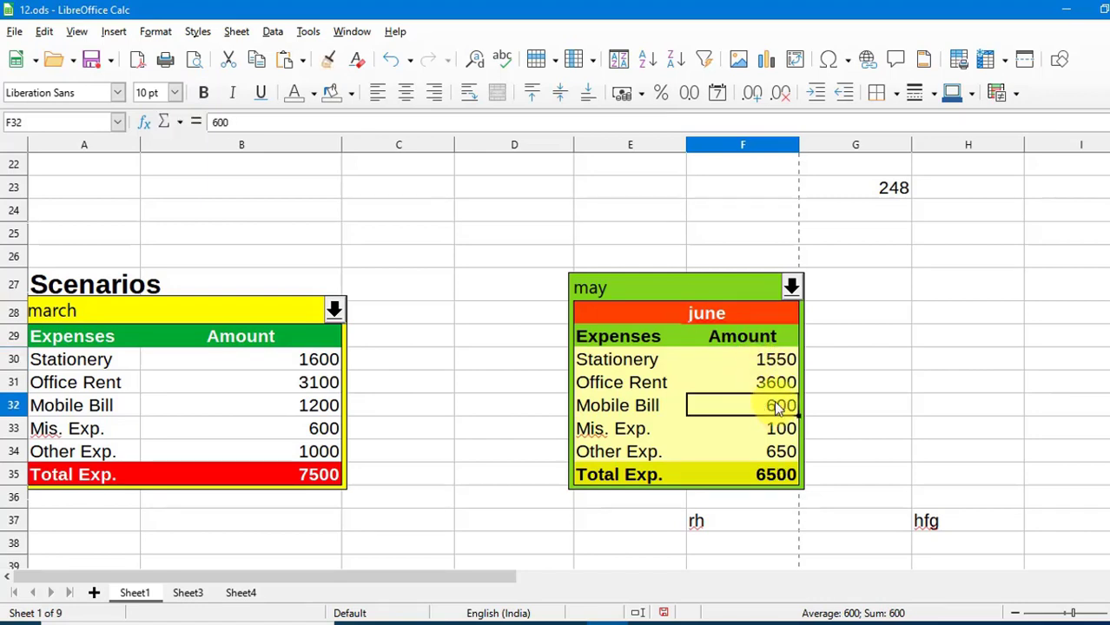
Enter Mobile Bill 560, Mis. Exp. 560 and Other Exp. 1000, then select E28:F35.
{"action": "type", "text": "56"}
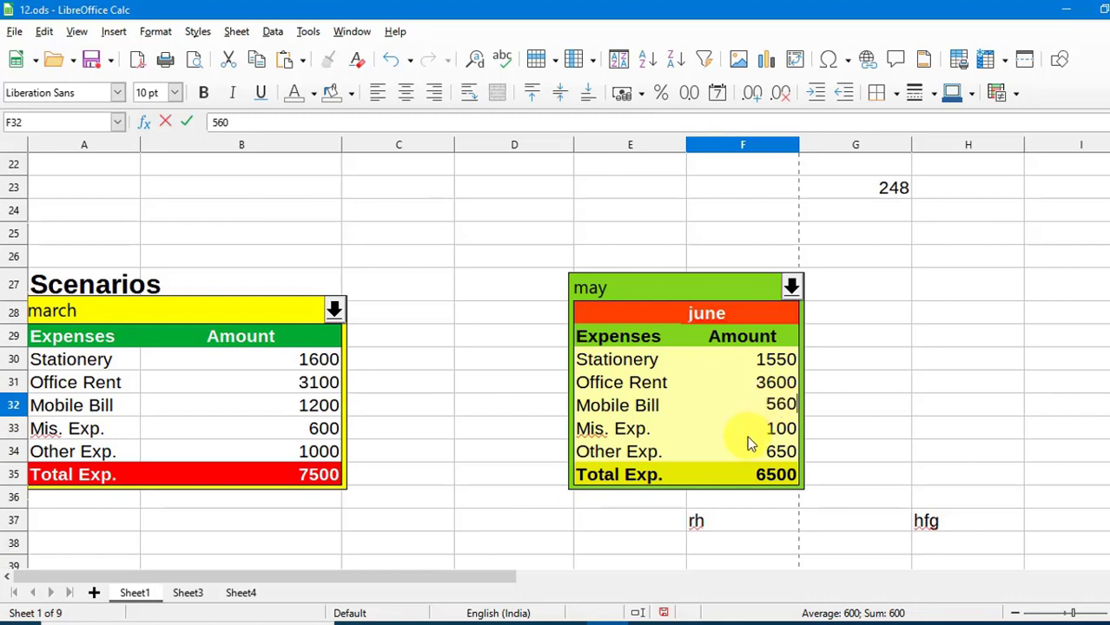
{"action": "left_click", "coordinate": [750, 433]}
{"action": "type", "text": "560"}
{"action": "key", "text": "Return"}
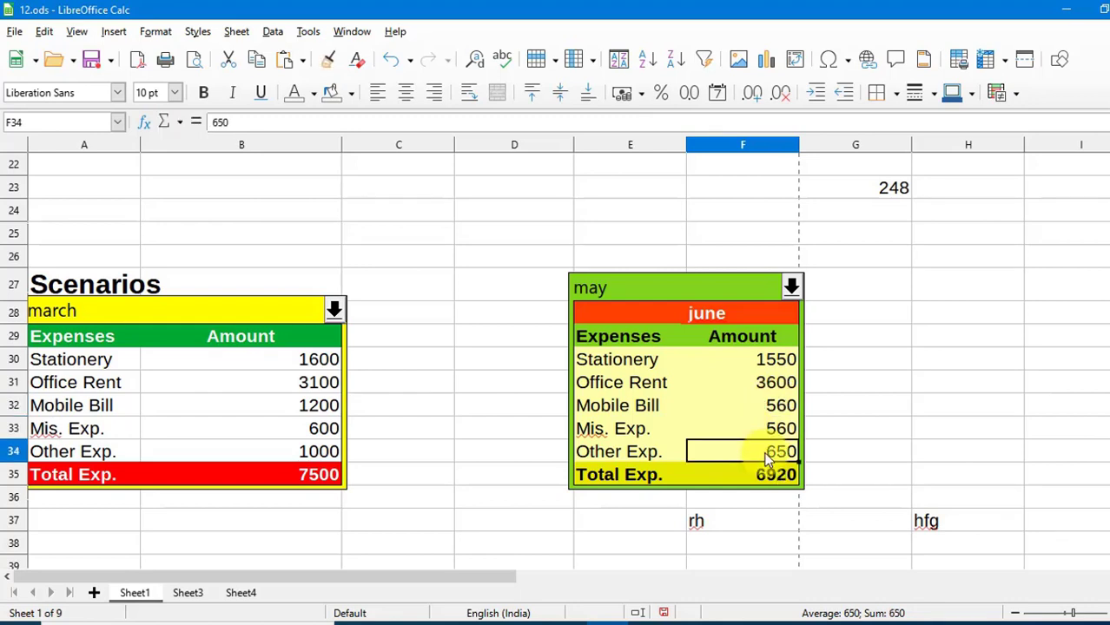
{"action": "type", "text": "1000"}
{"action": "left_click", "coordinate": [855, 428]}
{"action": "left_click_drag", "start_coordinate": [581, 312], "coordinate": [735, 469]}
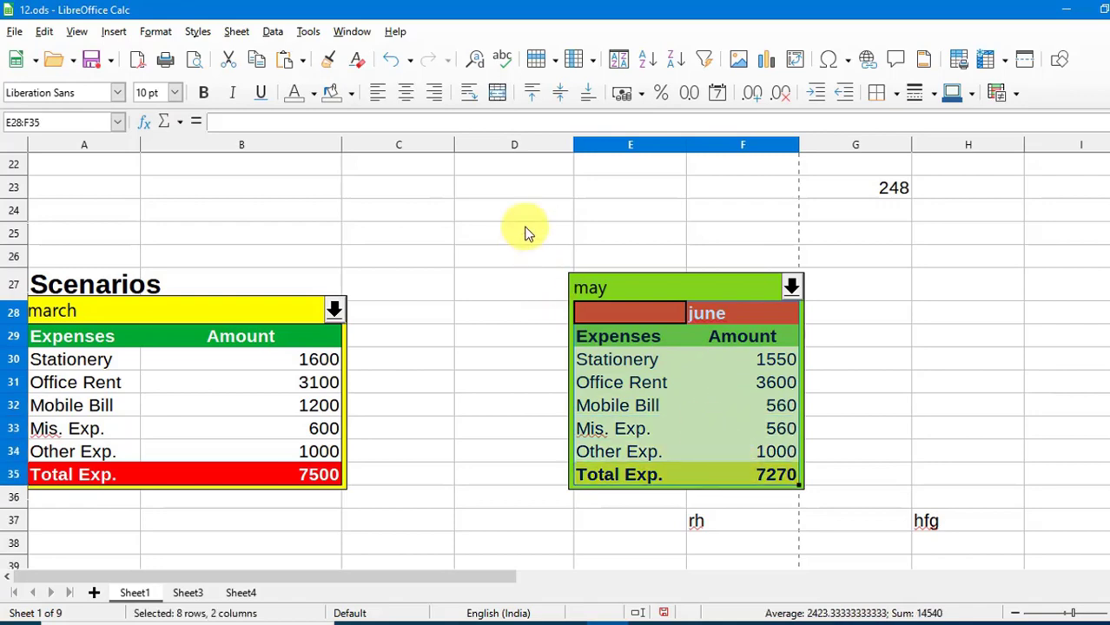
{"action": "left_click", "coordinate": [308, 31]}
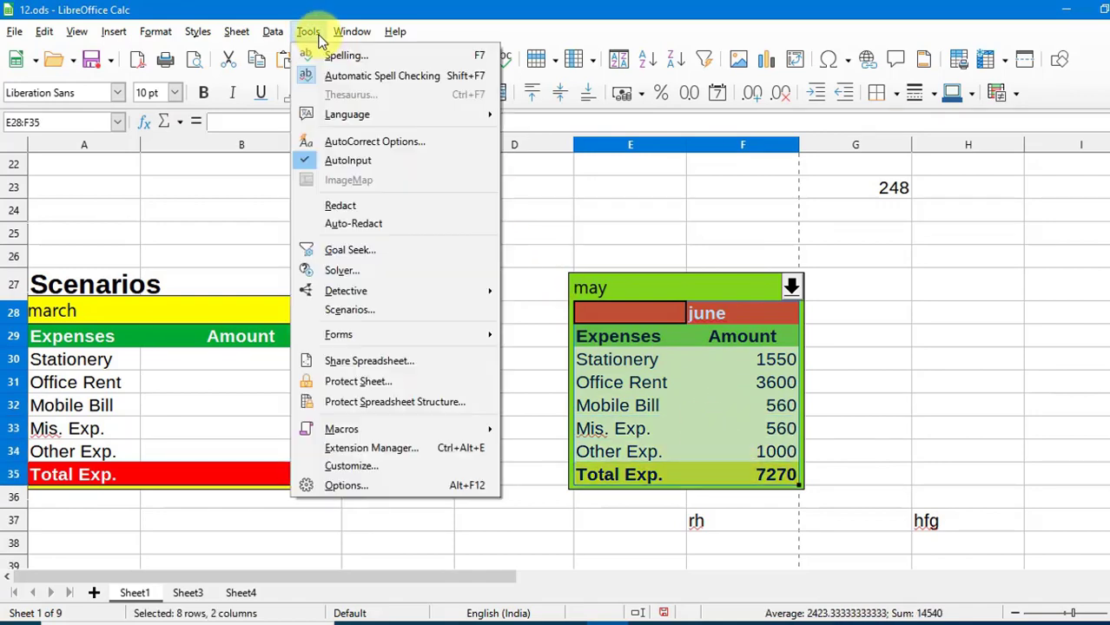
Create scenario 'june' with Copy back and Prevent changes off and a Light Blue border.
{"action": "left_click", "coordinate": [368, 314]}
{"action": "left_click_drag", "start_coordinate": [540, 191], "coordinate": [421, 208]}
{"action": "type", "text": "ju"}
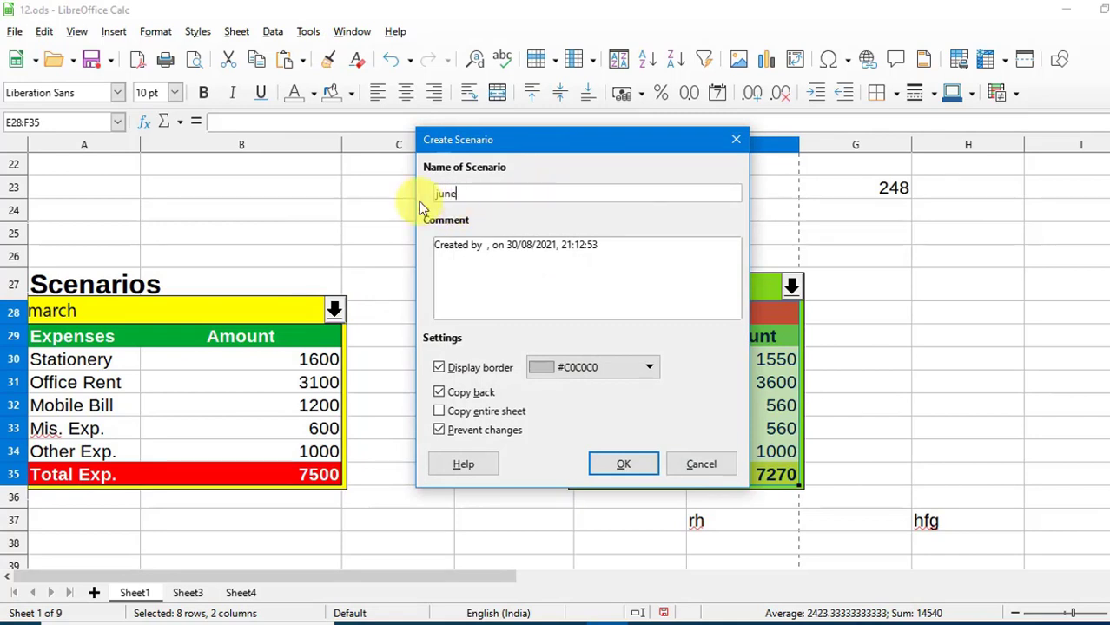
{"action": "type", "text": "ne"}
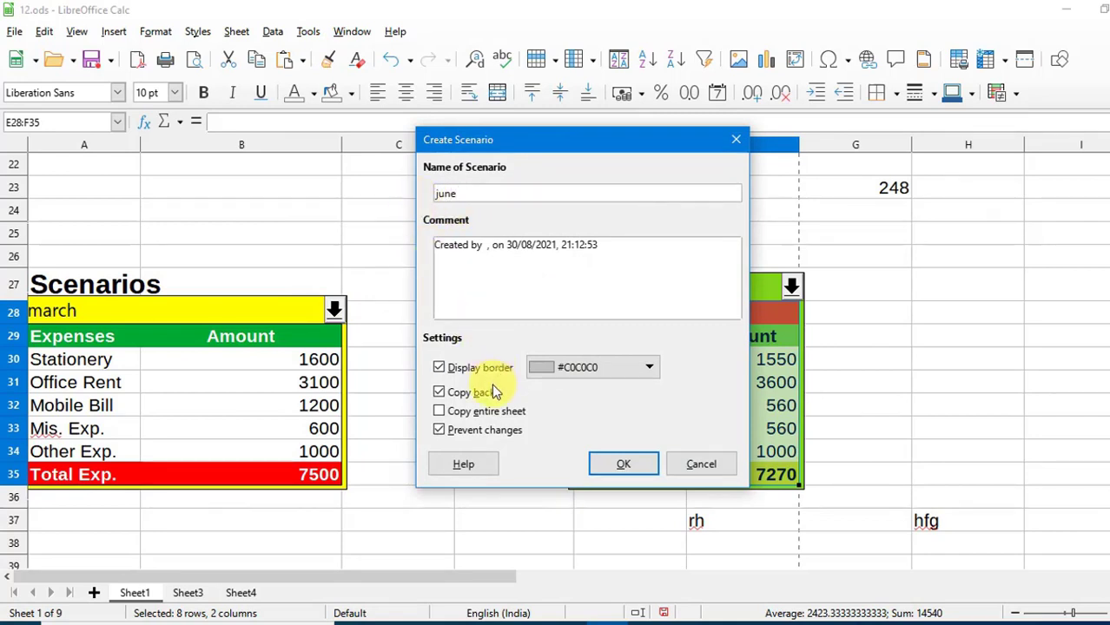
{"action": "left_click", "coordinate": [491, 388]}
{"action": "left_click", "coordinate": [469, 430]}
{"action": "left_click", "coordinate": [586, 367]}
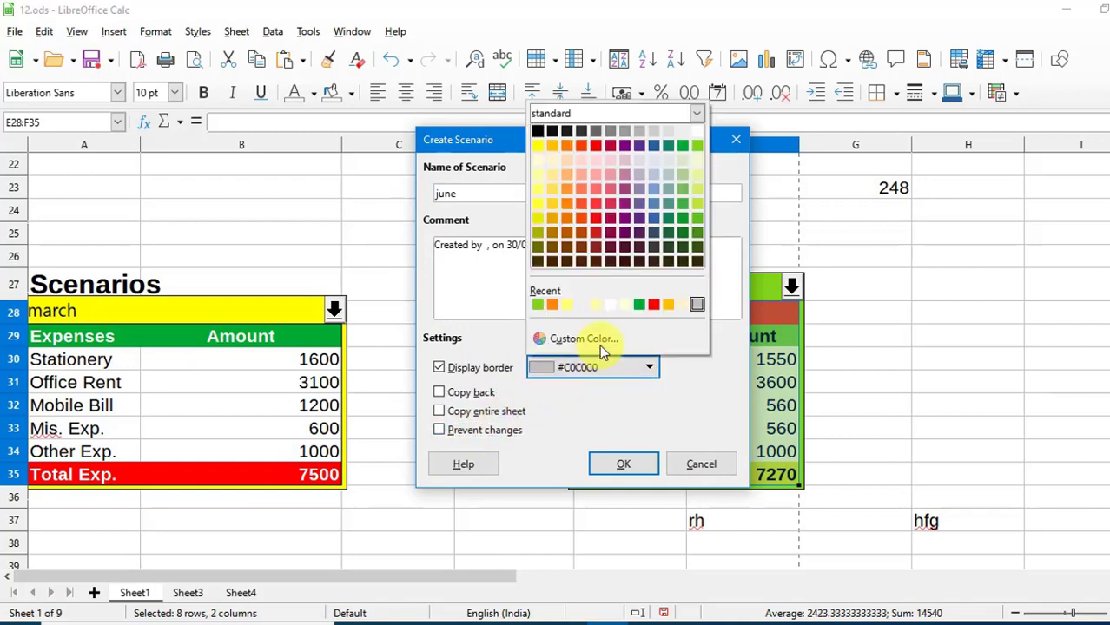
{"action": "left_click", "coordinate": [653, 190]}
{"action": "left_click", "coordinate": [623, 466]}
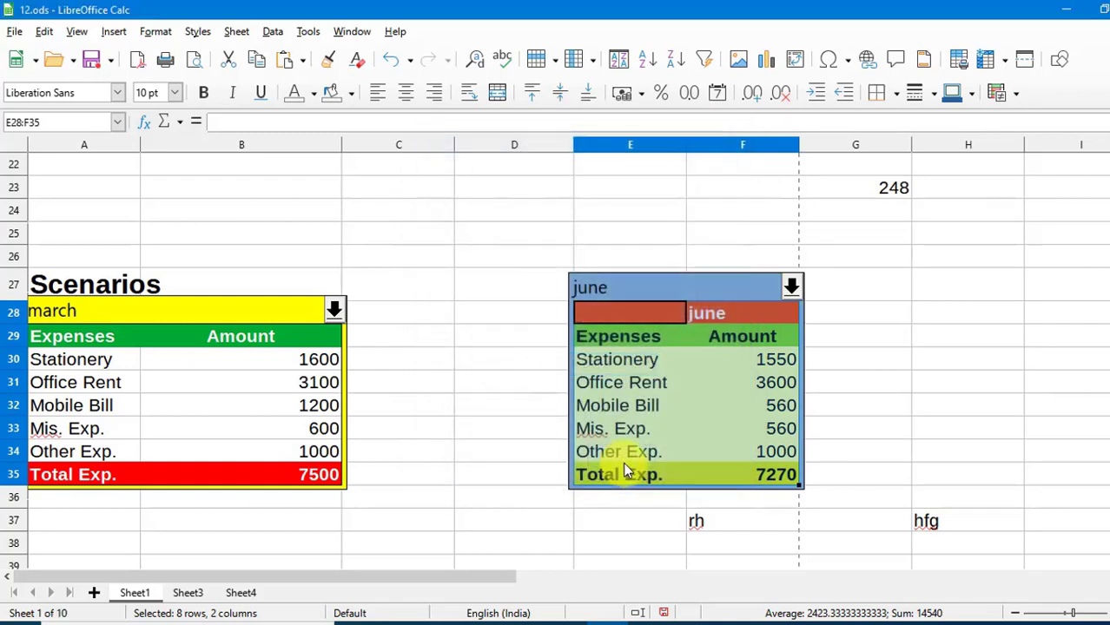
Switch the second table to the April scenario, then to the june scenario.
{"action": "left_click", "coordinate": [792, 287]}
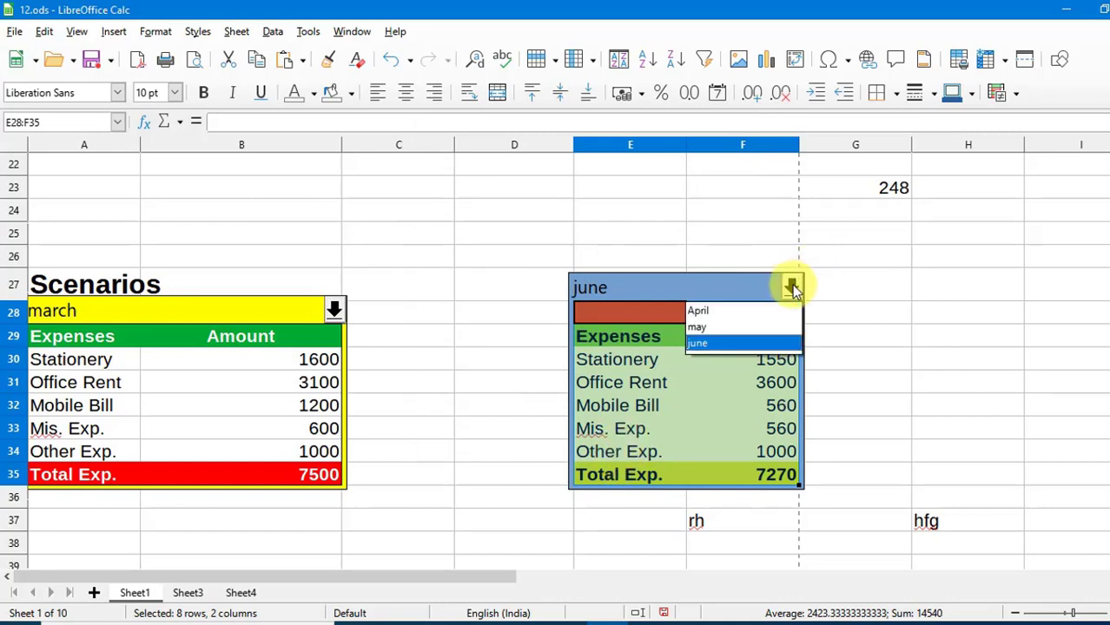
{"action": "left_click", "coordinate": [729, 305]}
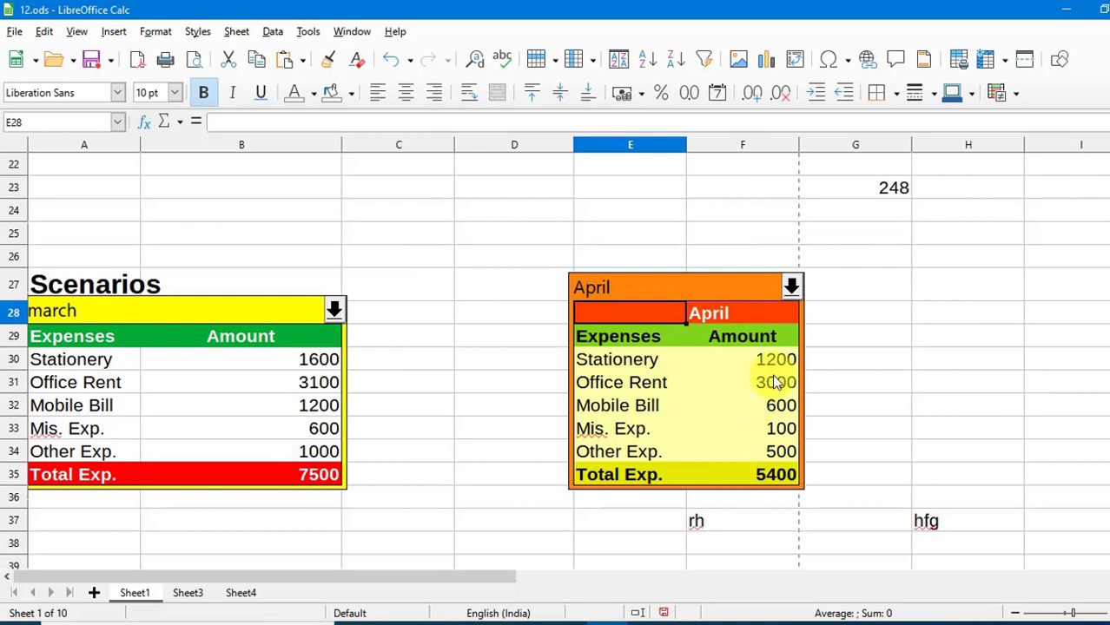
{"action": "left_click", "coordinate": [790, 286]}
{"action": "left_click", "coordinate": [697, 343]}
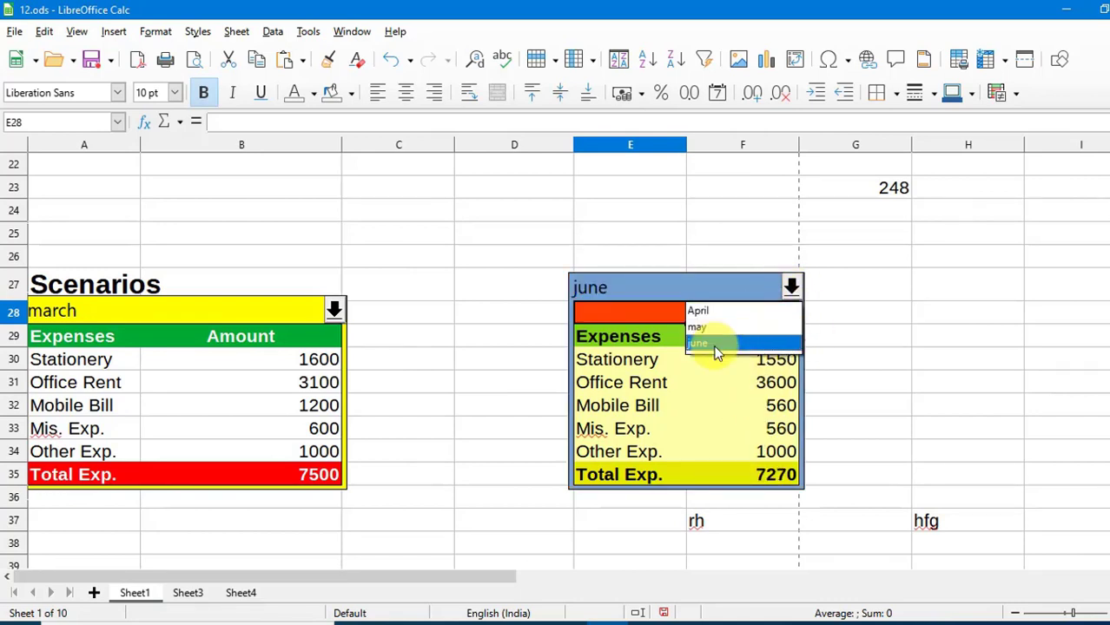
{"action": "left_click", "coordinate": [714, 344]}
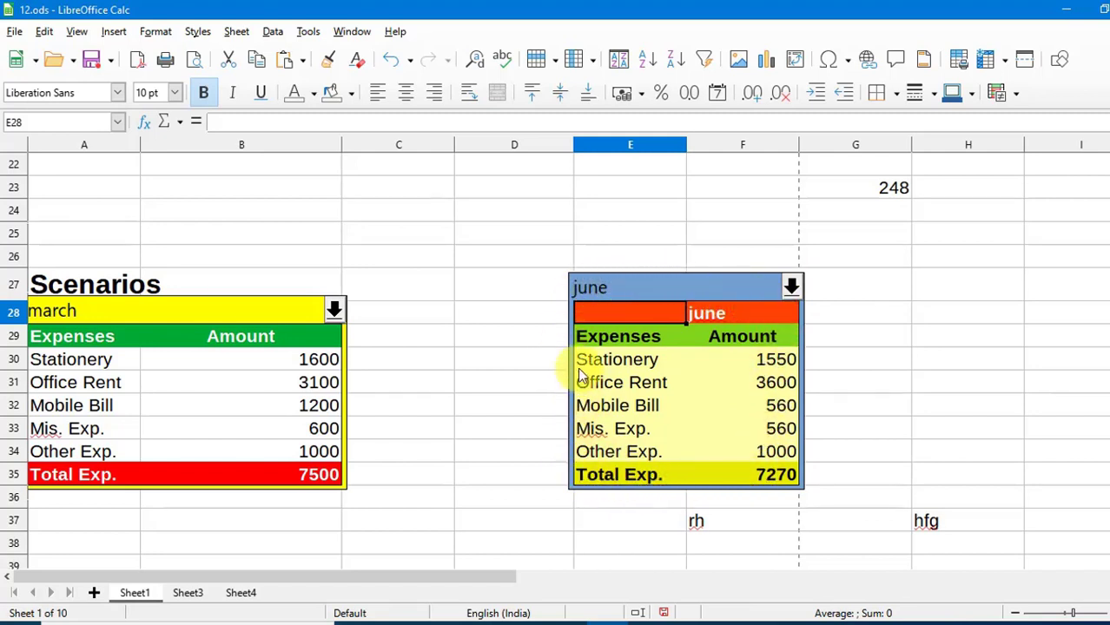
Switch the table back to April, then click an empty cell and scroll down.
{"action": "left_click", "coordinate": [791, 287]}
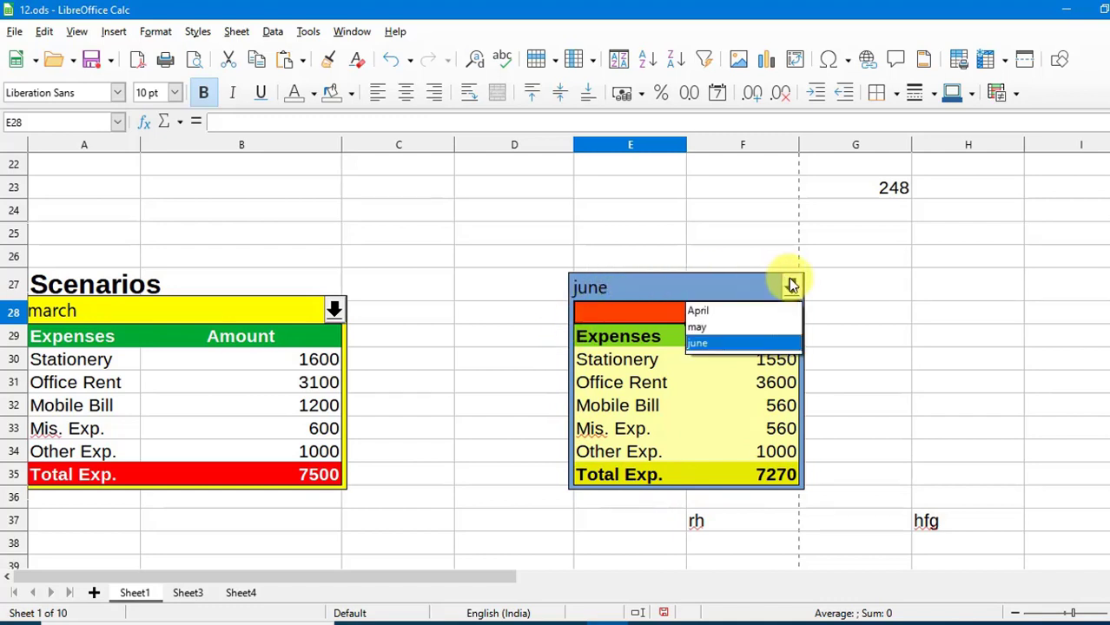
{"action": "left_click", "coordinate": [714, 313]}
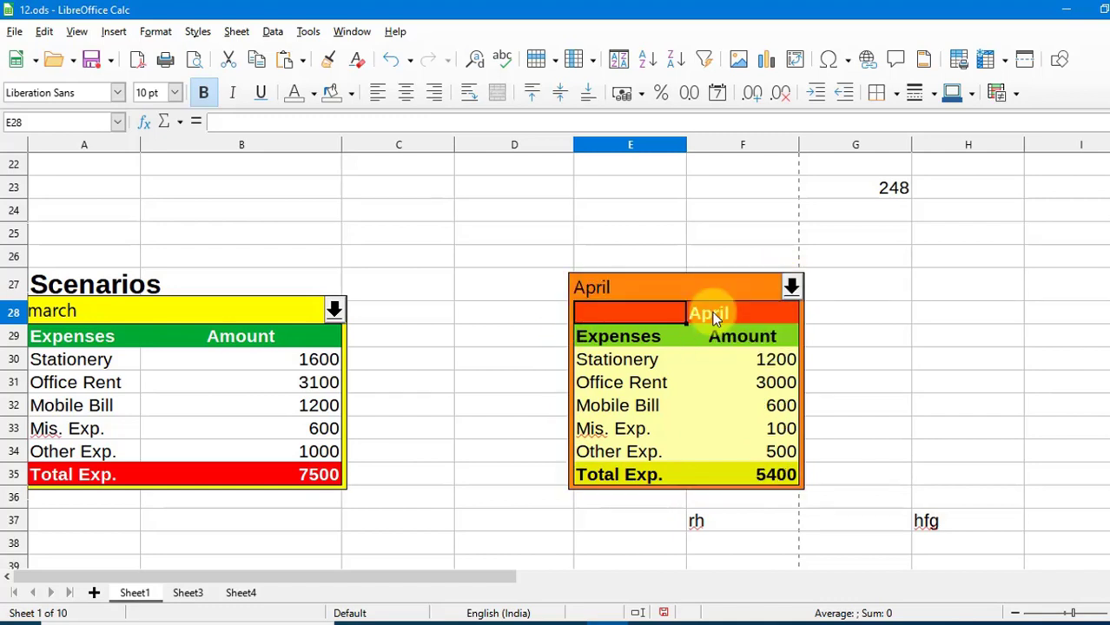
{"action": "left_click", "coordinate": [469, 343]}
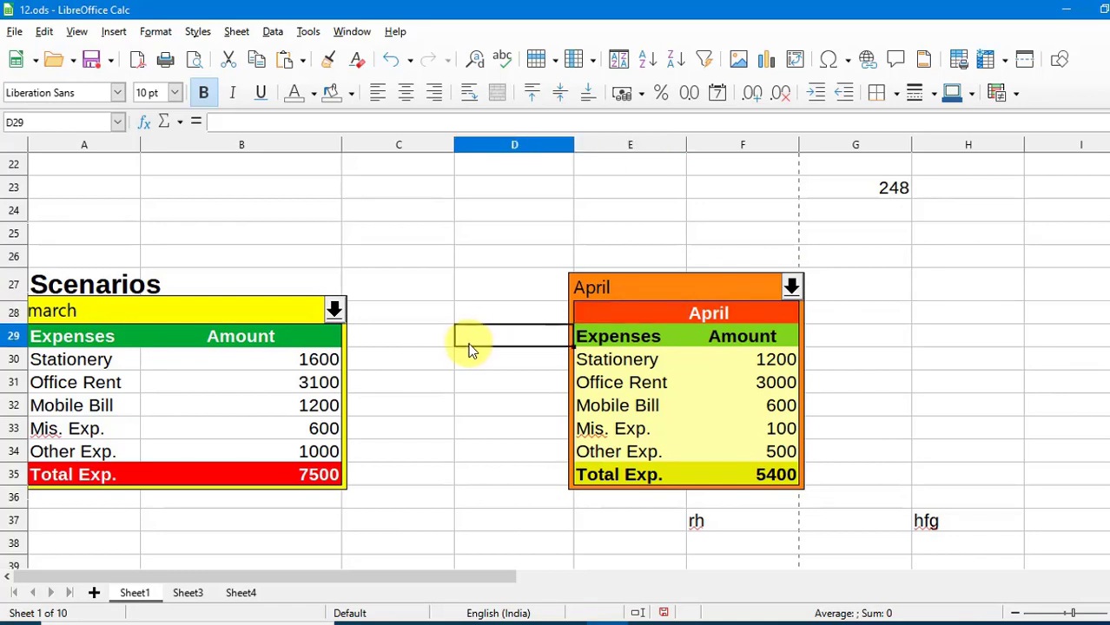
{"action": "scroll", "coordinate": [469, 351], "scroll_direction": "down", "scroll_amount": 2}
{"action": "scroll", "coordinate": [469, 351], "scroll_direction": "down", "scroll_amount": 1}
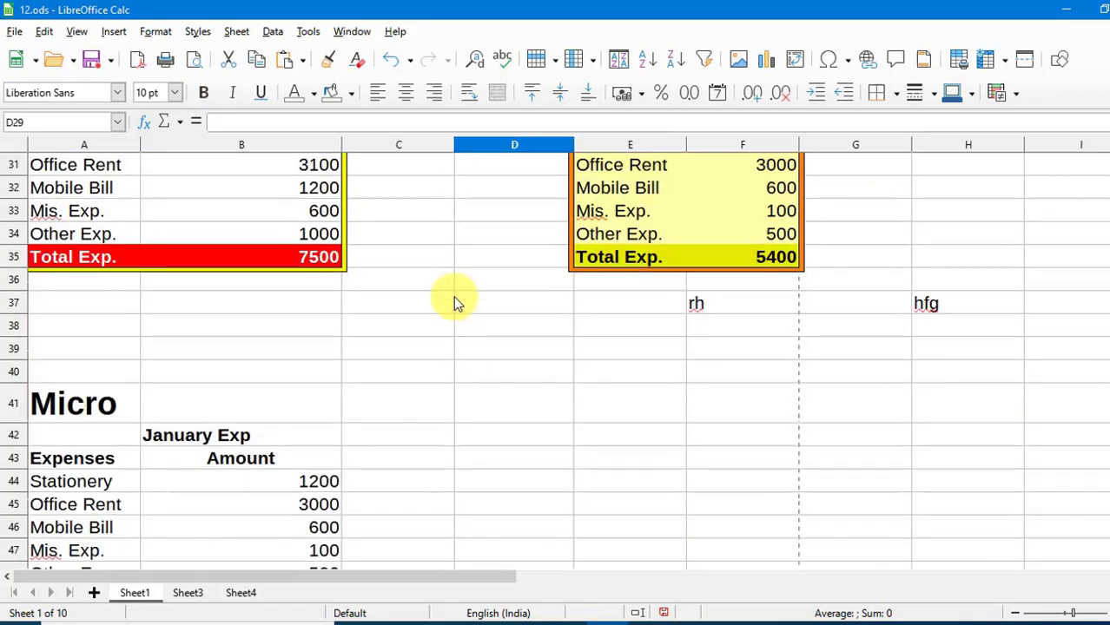
Protect Sheet1 with a password via Tools > Protect Sheet.
{"action": "left_click", "coordinate": [309, 32]}
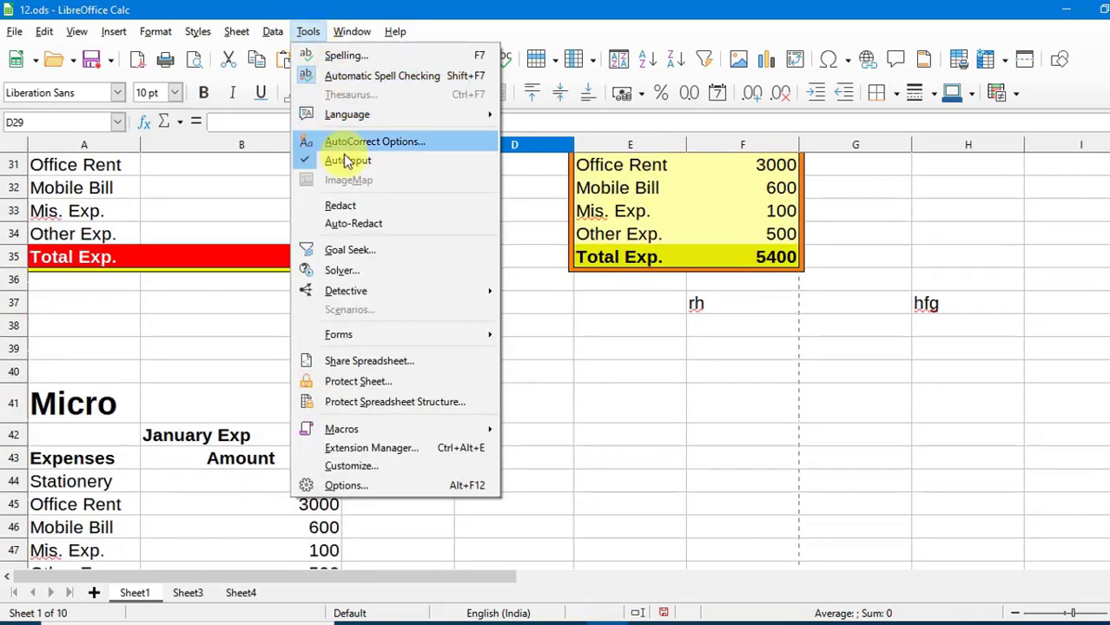
{"action": "left_click", "coordinate": [369, 388]}
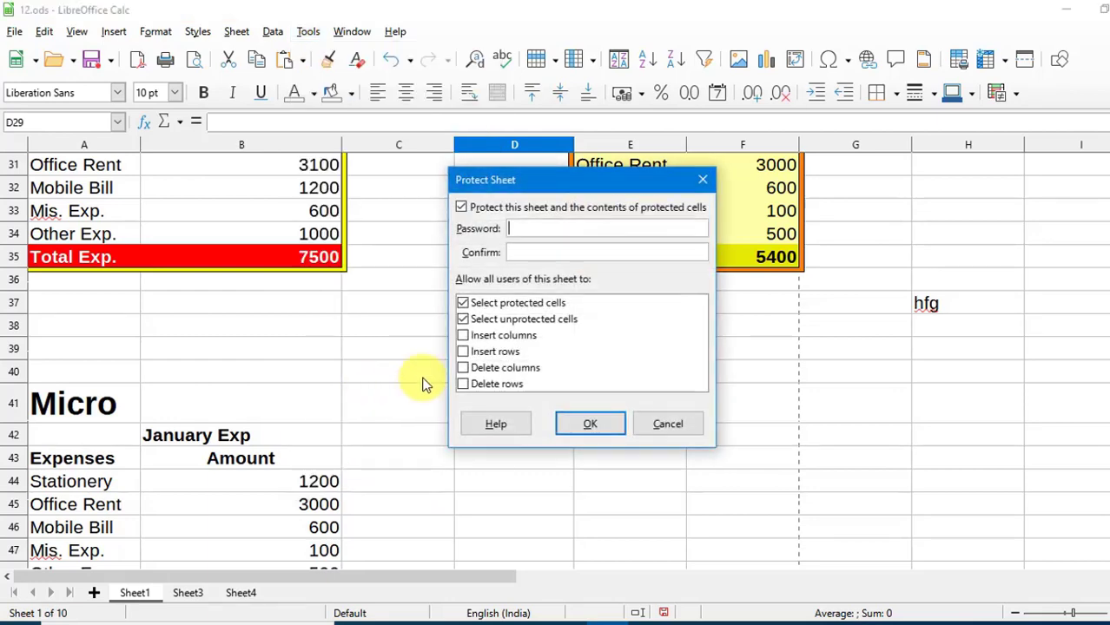
{"action": "left_click_drag", "start_coordinate": [549, 181], "coordinate": [697, 320]}
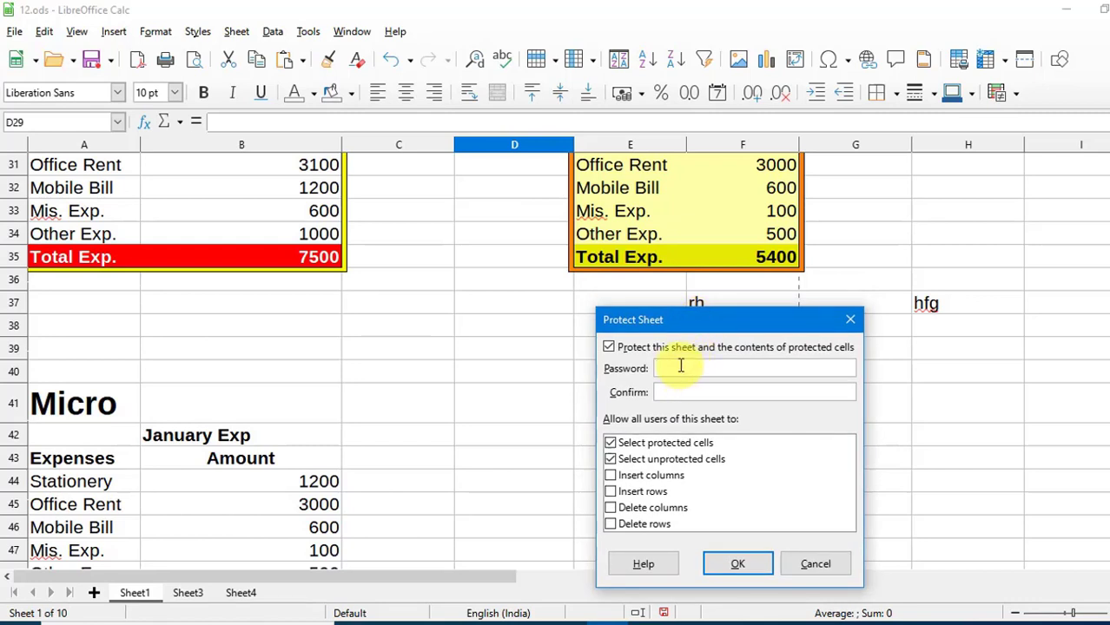
{"action": "left_click", "coordinate": [681, 366]}
{"action": "type", "text": "12"}
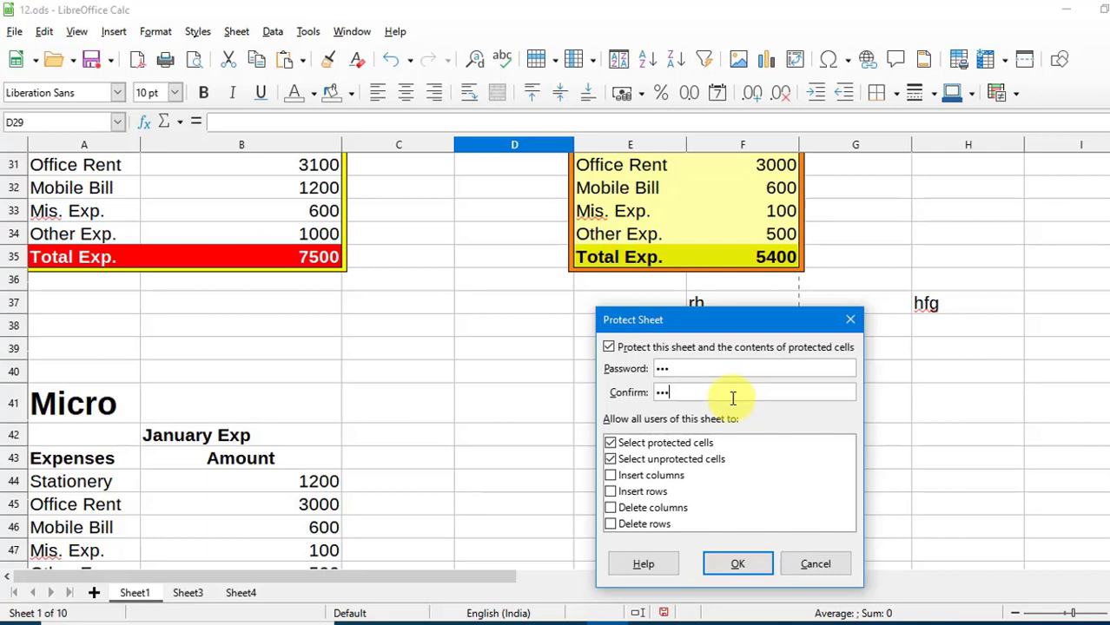
{"action": "left_click", "coordinate": [735, 563]}
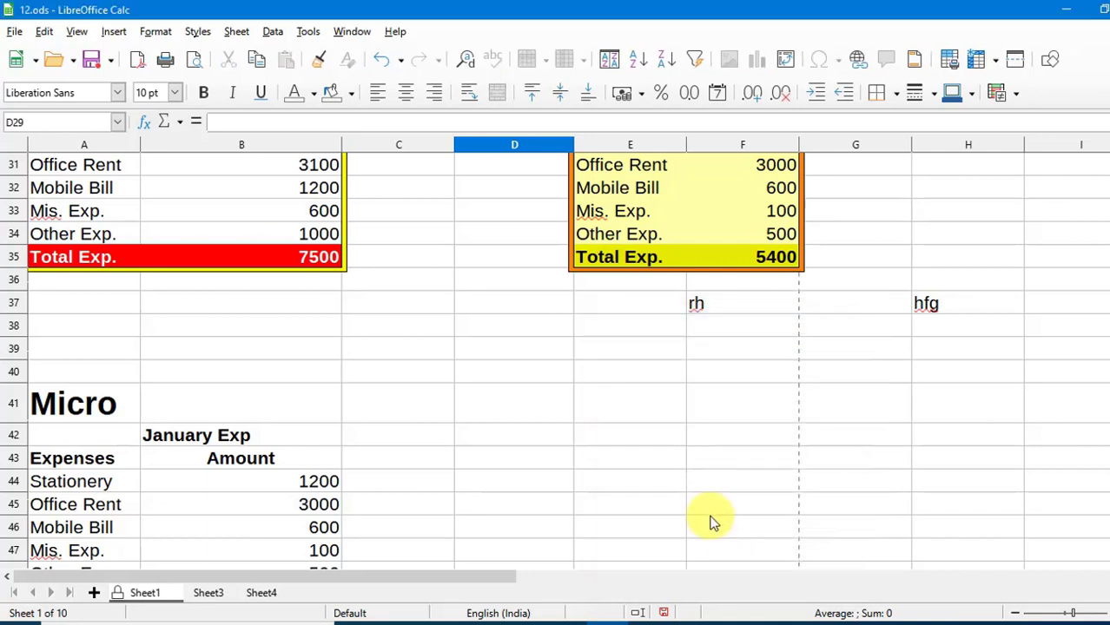
Try typing in E41 and dismiss the protected-cells warning.
{"action": "left_click", "coordinate": [632, 408]}
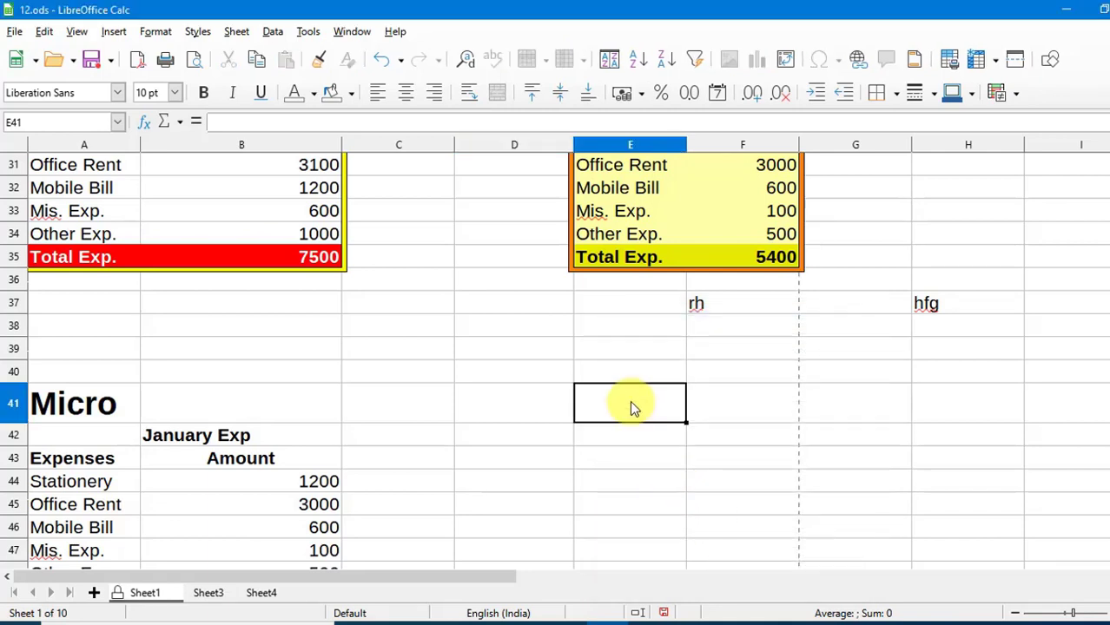
{"action": "key", "text": "h"}
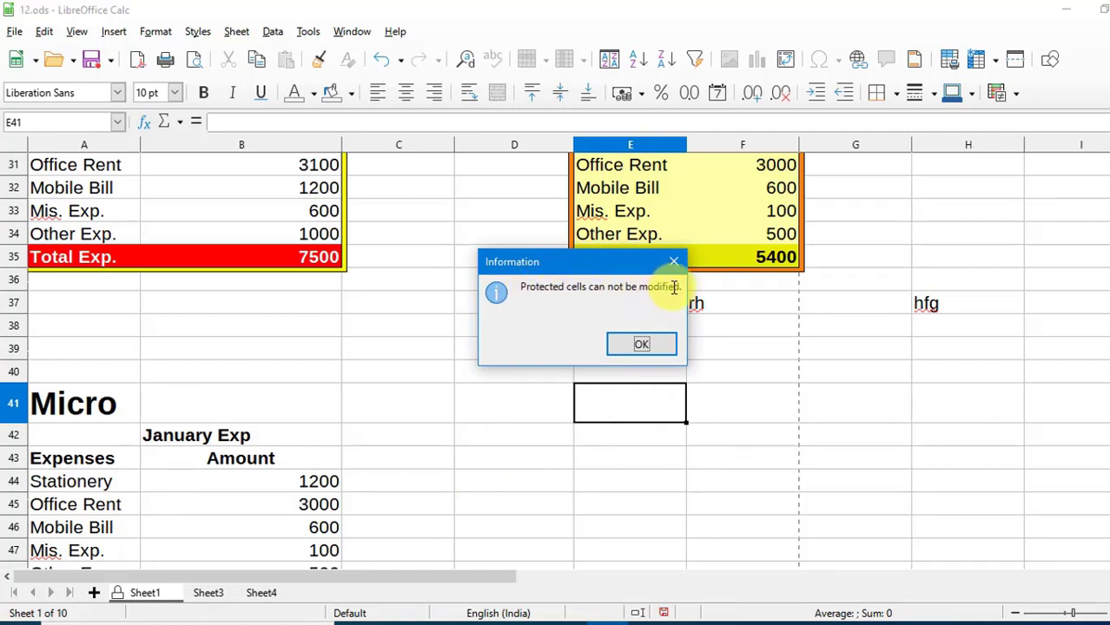
{"action": "left_click", "coordinate": [650, 345]}
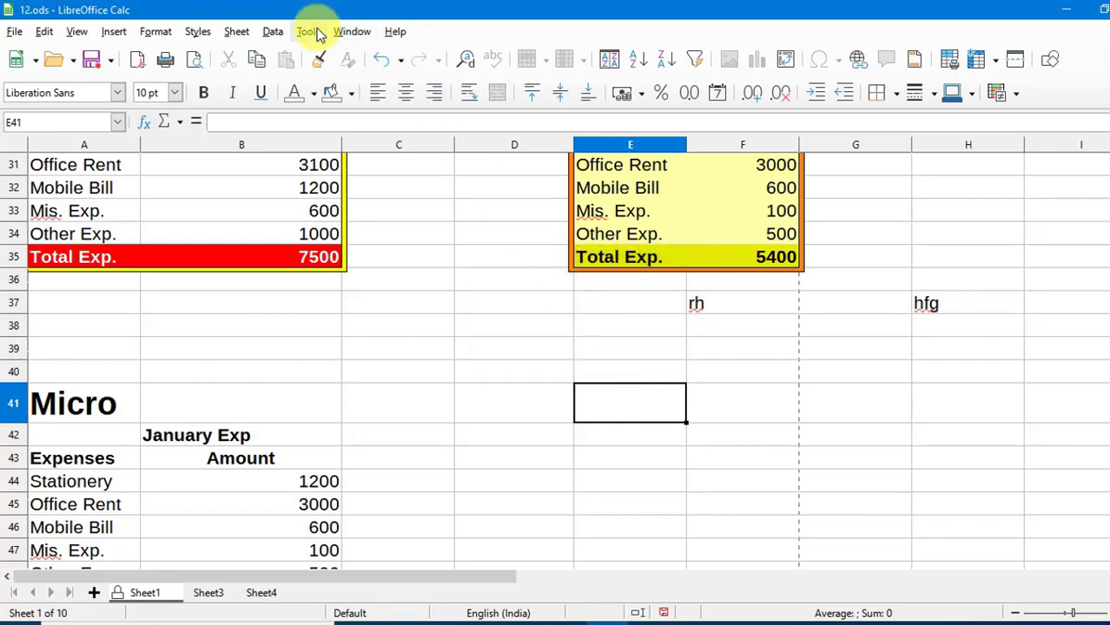
Unprotect Sheet1 by confirming its password.
{"action": "left_click", "coordinate": [308, 32]}
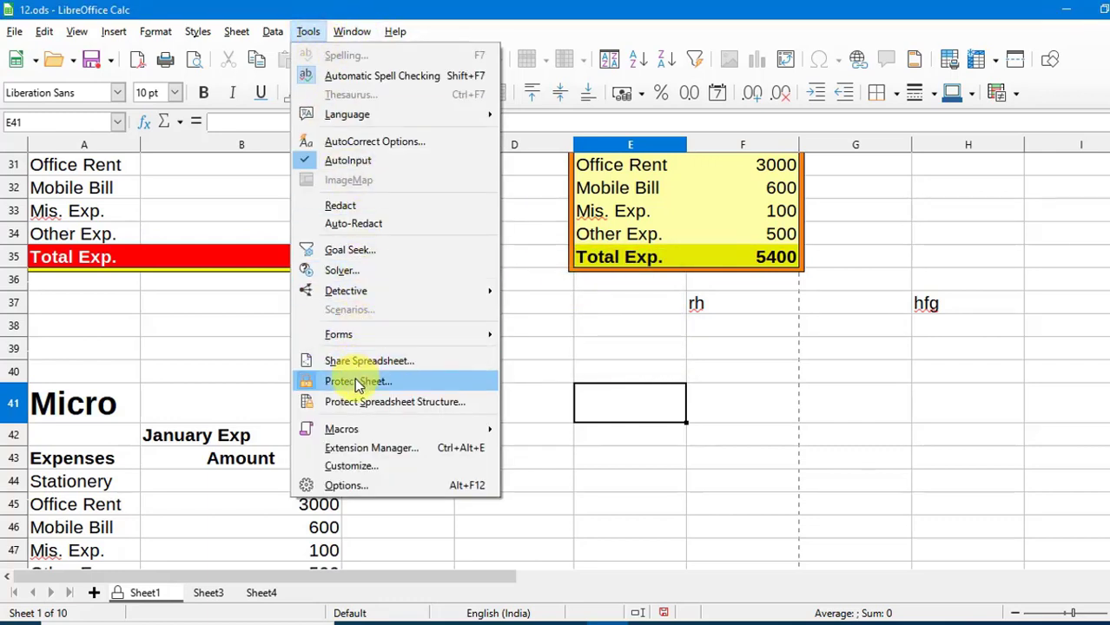
{"action": "left_click", "coordinate": [358, 385]}
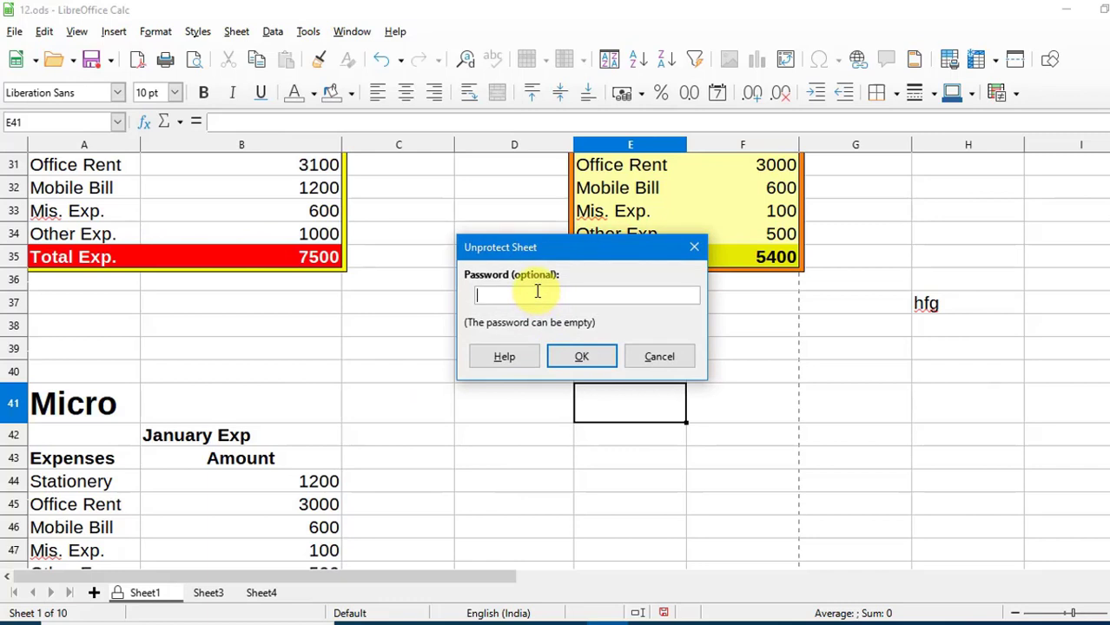
{"action": "left_click", "coordinate": [577, 356]}
Enter test text dgdgdg, dfgdfgd and dgdfg in D41, E41 and F41.
{"action": "left_click", "coordinate": [542, 412]}
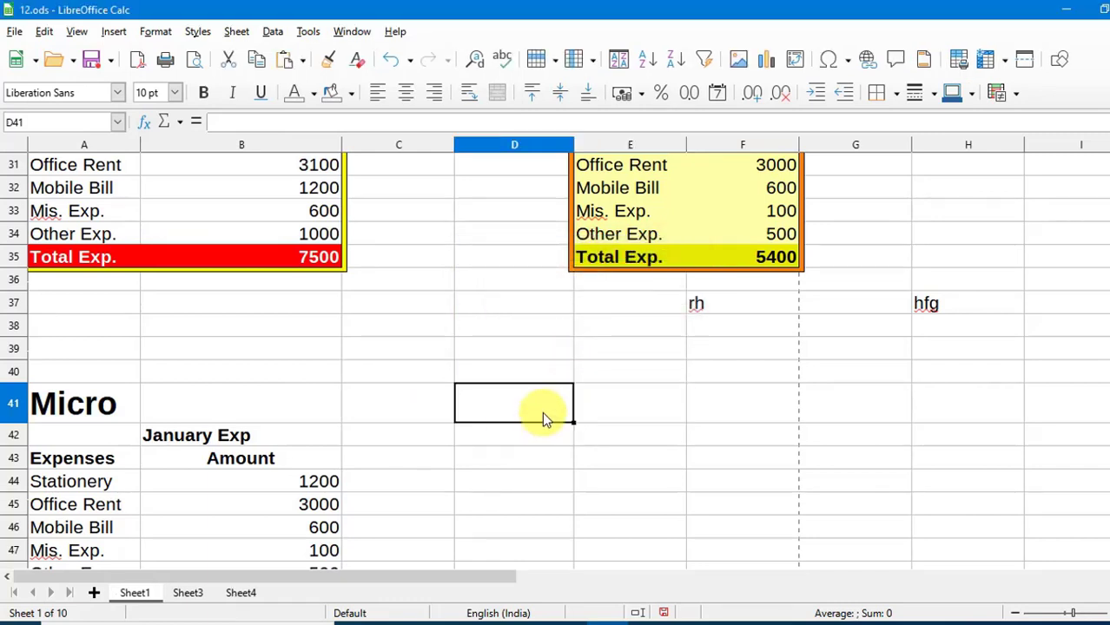
{"action": "type", "text": "dgdgdg"}
{"action": "key", "text": "Tab"}
{"action": "type", "text": "dfgdfgd"}
{"action": "key", "text": "Tab"}
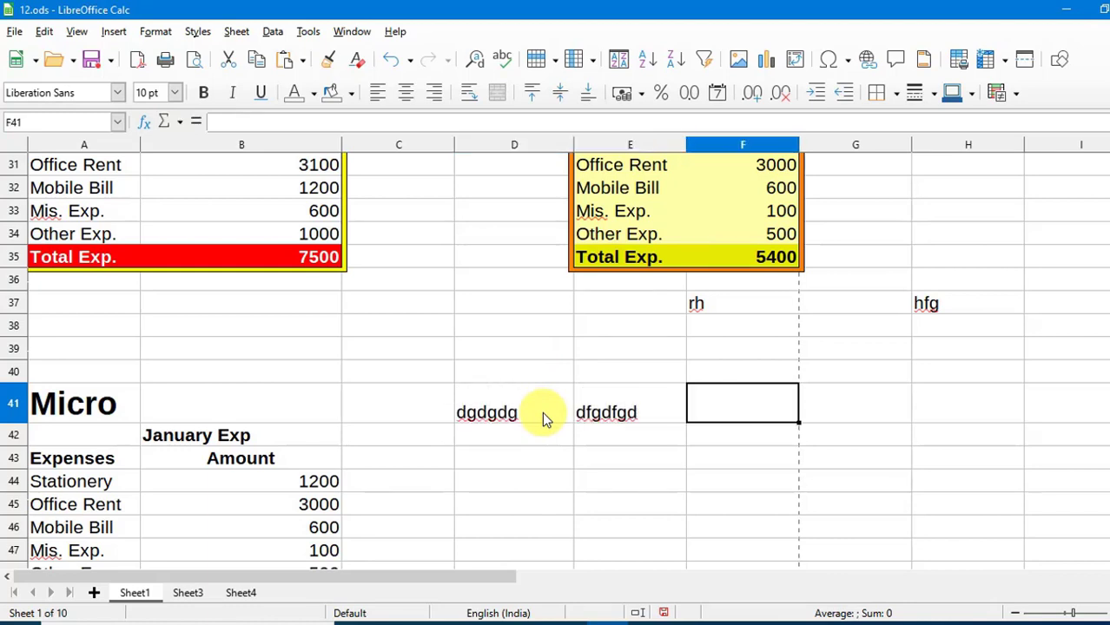
{"action": "type", "text": "dgdfg"}
{"action": "left_click", "coordinate": [513, 527]}
{"action": "left_click", "coordinate": [311, 33]}
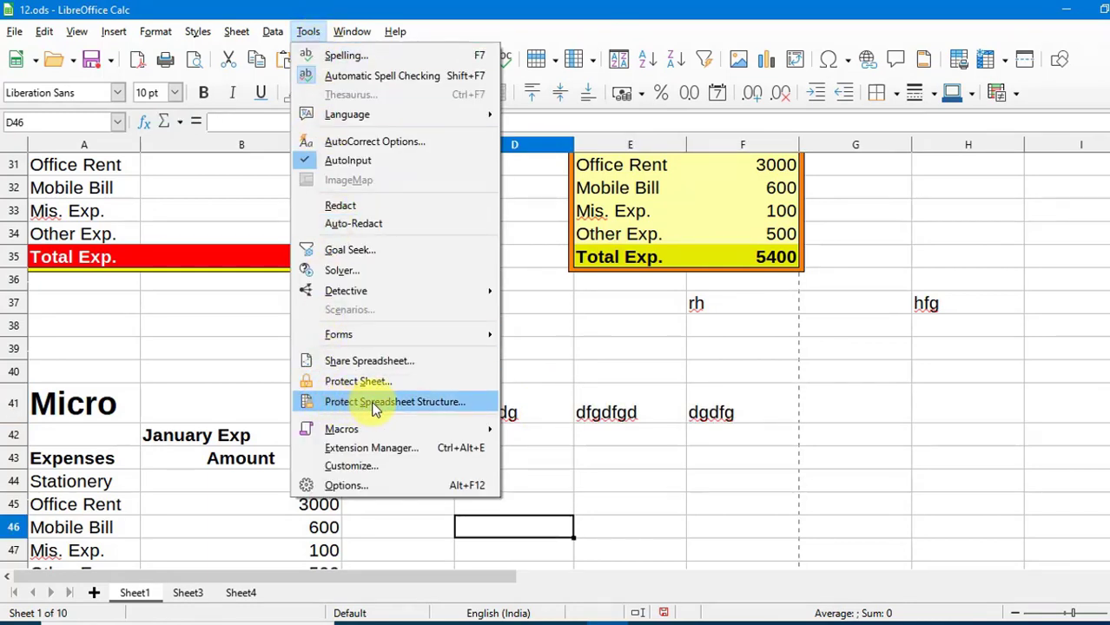
Close Protect Spreadsheet Structure without applying it, leaving the structure unprotected.
{"action": "left_click", "coordinate": [401, 401]}
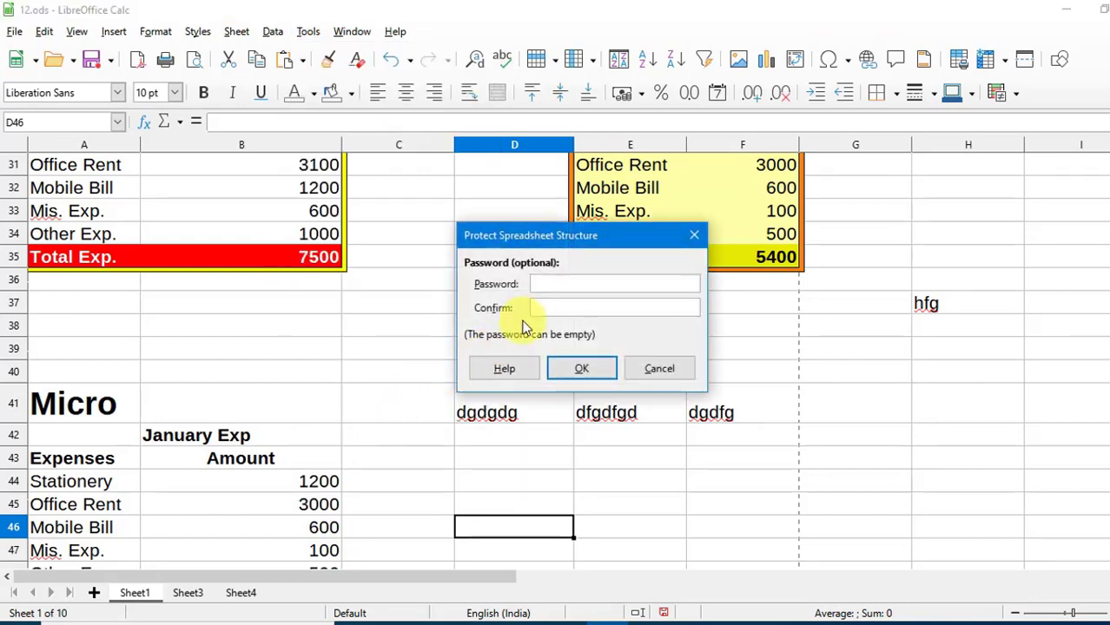
{"action": "left_click", "coordinate": [694, 234]}
{"action": "left_click", "coordinate": [398, 378]}
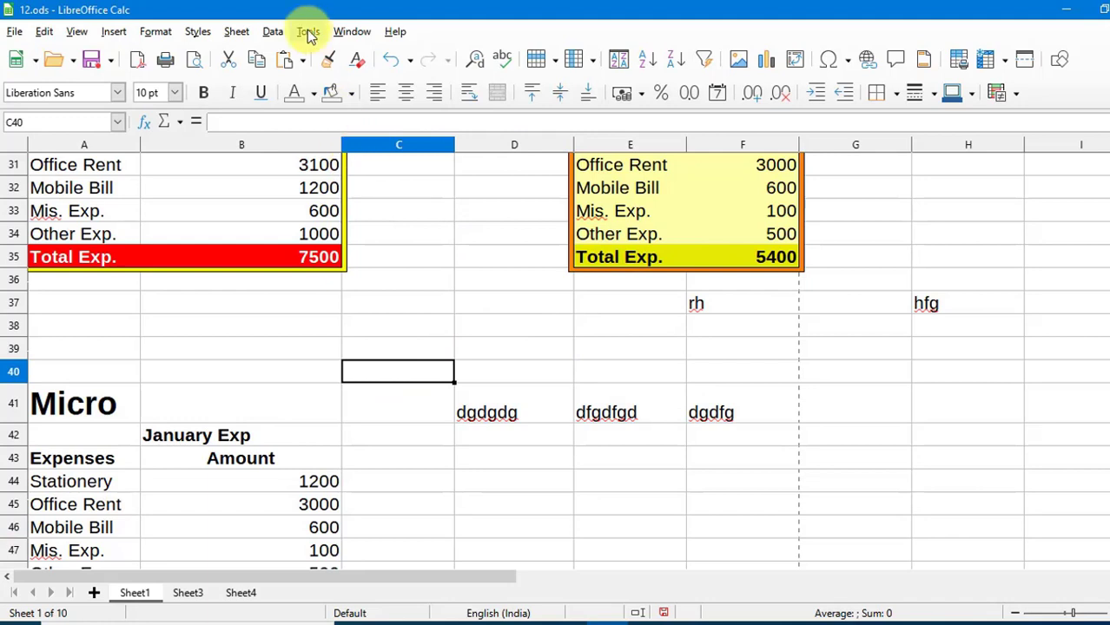
Confirm Enable macro recording stays ticked in Tools > Options > Advanced.
{"action": "left_click", "coordinate": [308, 32]}
{"action": "mouse_move", "coordinate": [384, 429]}
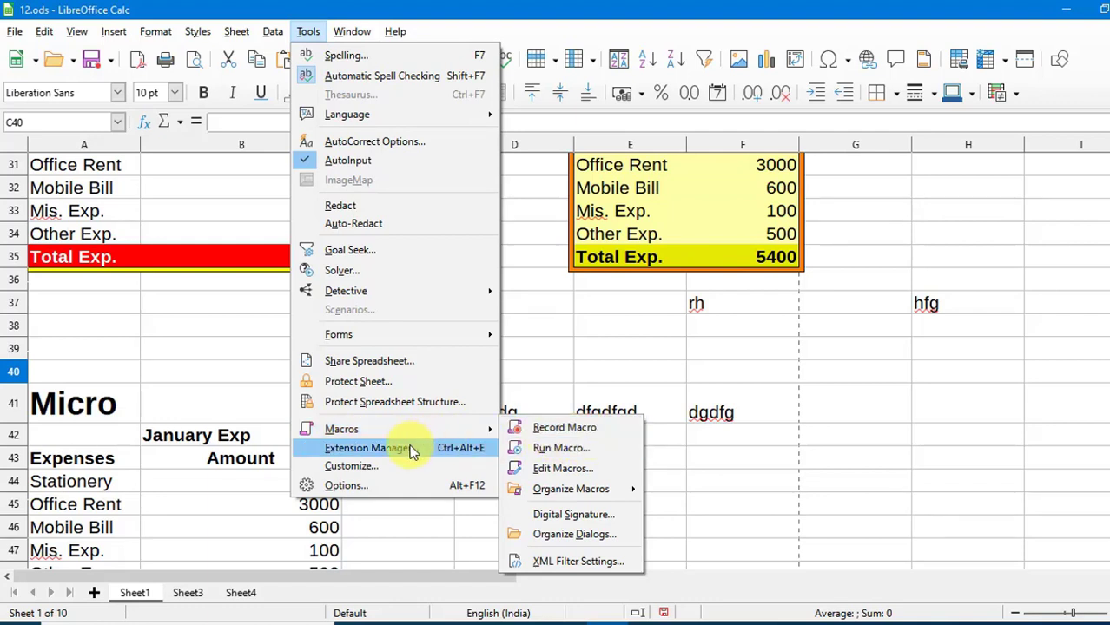
{"action": "left_click", "coordinate": [372, 486]}
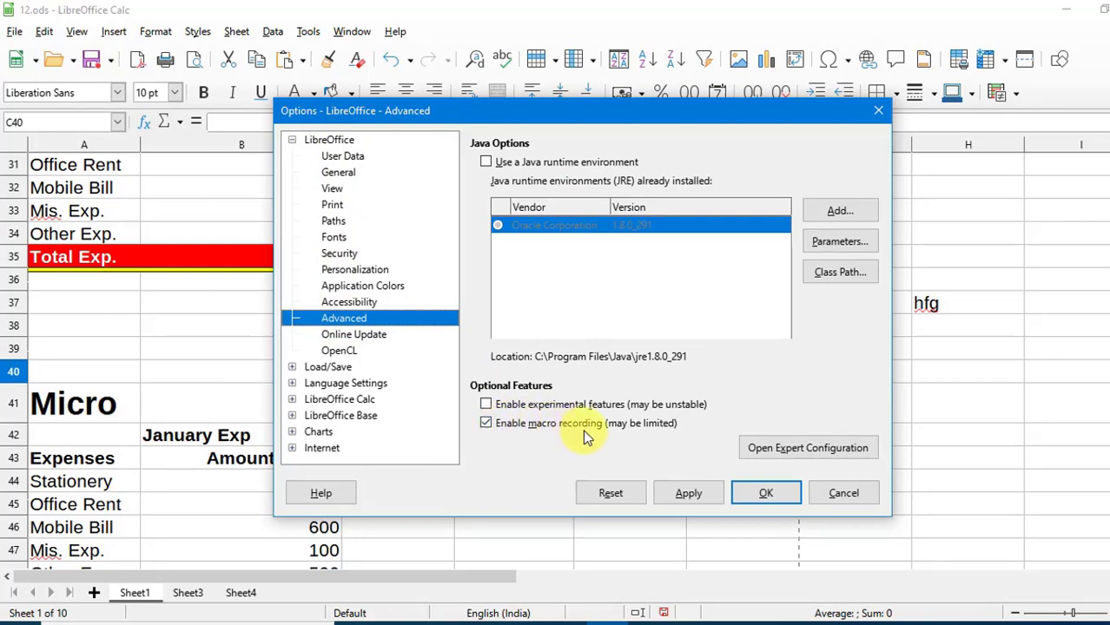
{"action": "left_click", "coordinate": [765, 492]}
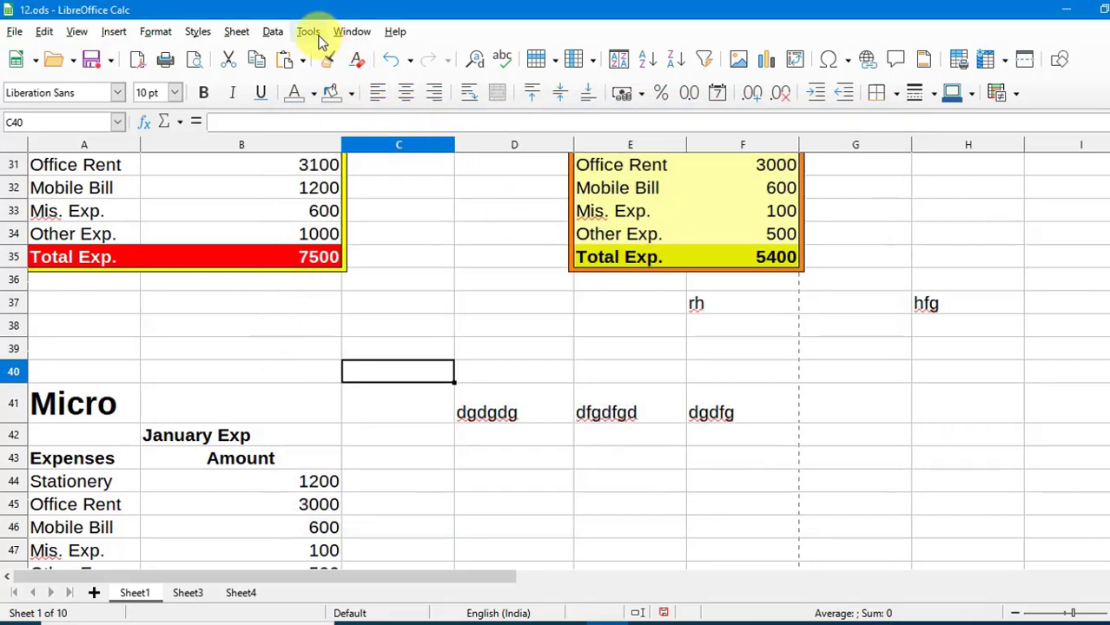
{"action": "left_click", "coordinate": [314, 37]}
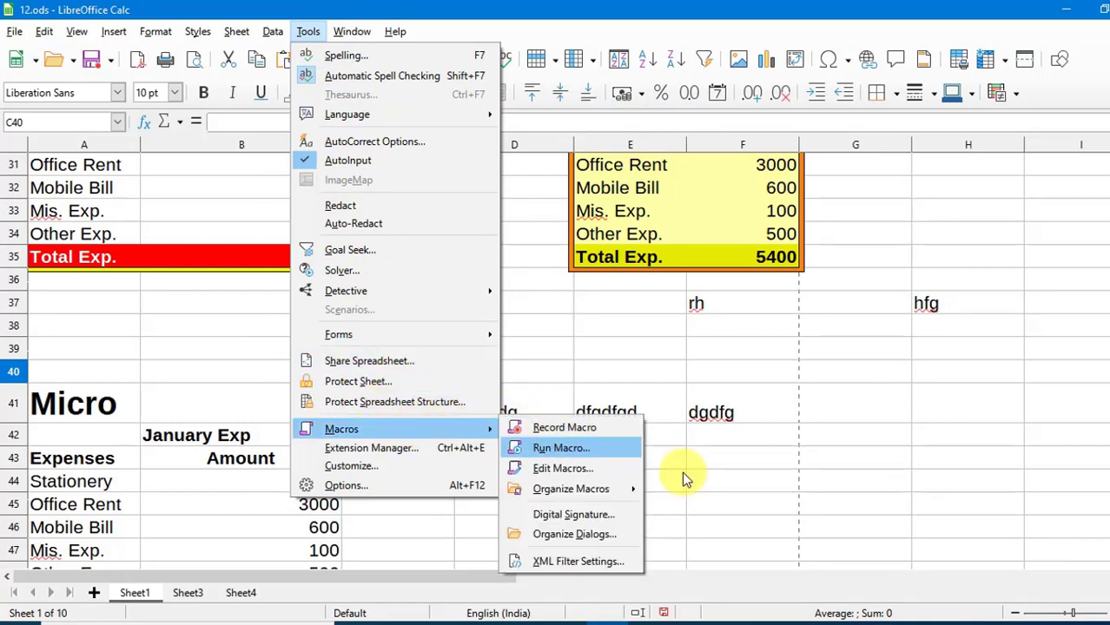
{"action": "left_click", "coordinate": [684, 505]}
{"action": "scroll", "coordinate": [388, 425], "scroll_direction": "down", "scroll_amount": 1}
{"action": "scroll", "coordinate": [383, 437], "scroll_direction": "down", "scroll_amount": 1}
{"action": "left_click", "coordinate": [514, 389]}
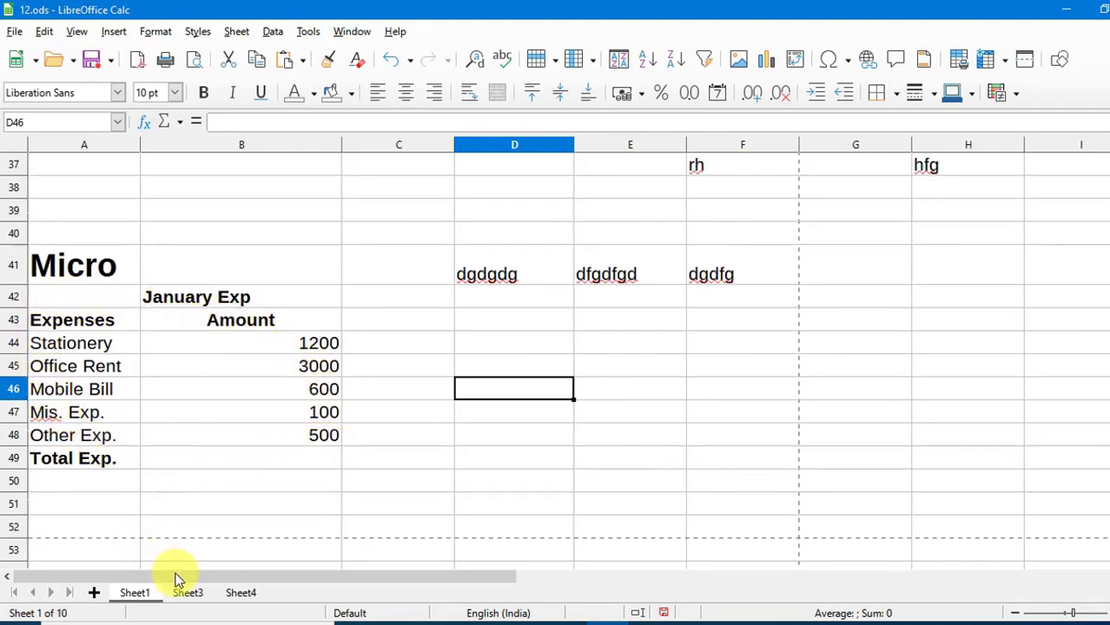
{"action": "left_click", "coordinate": [191, 594]}
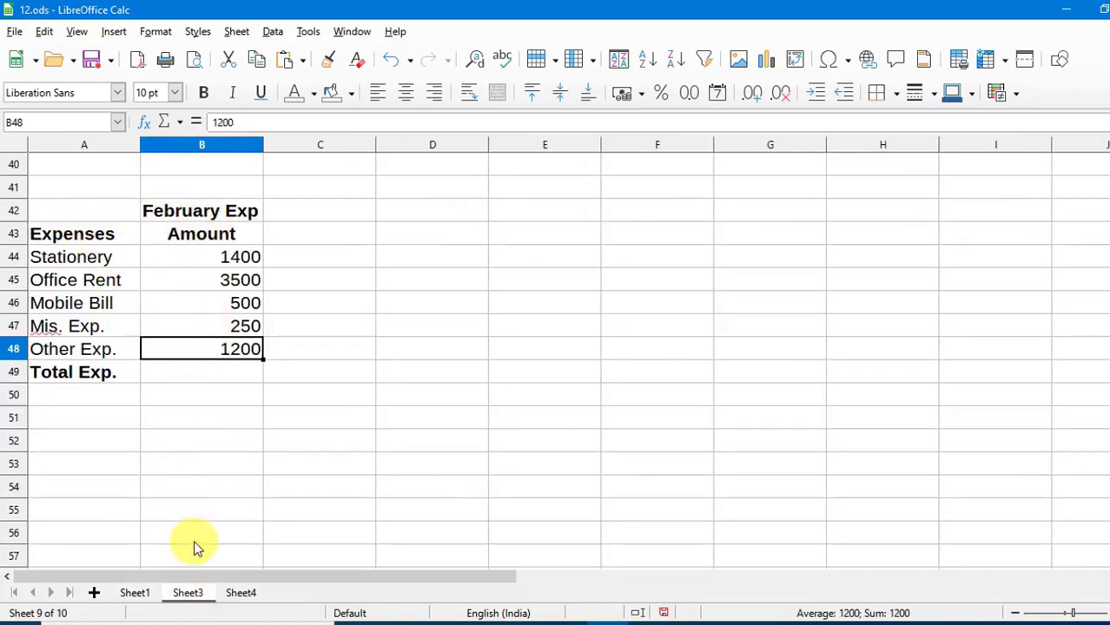
{"action": "left_click", "coordinate": [241, 594]}
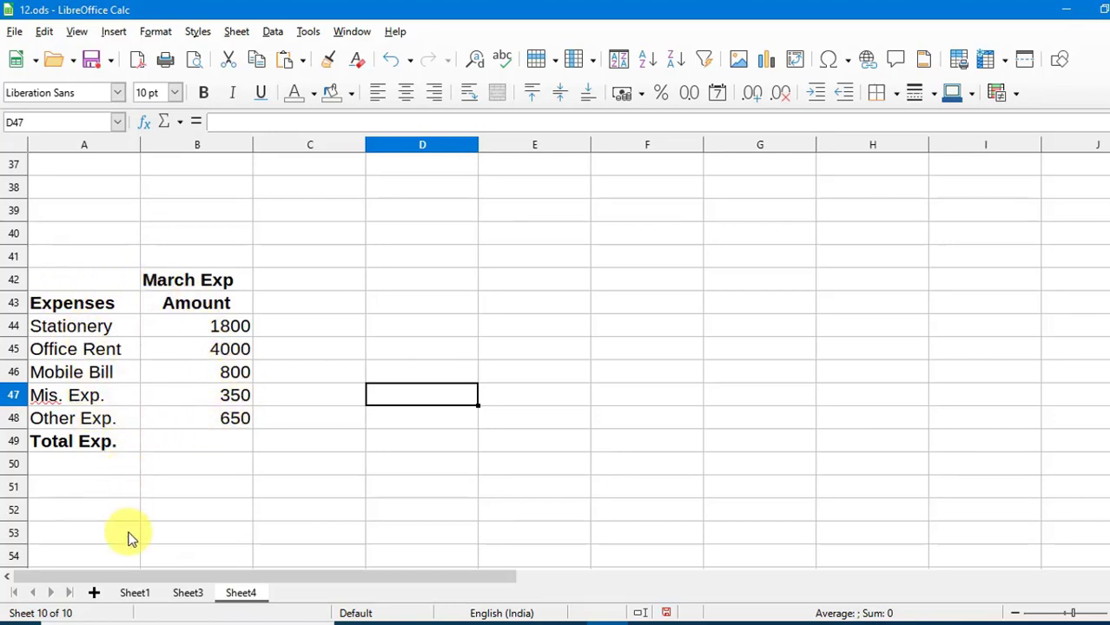
{"action": "left_click", "coordinate": [135, 595]}
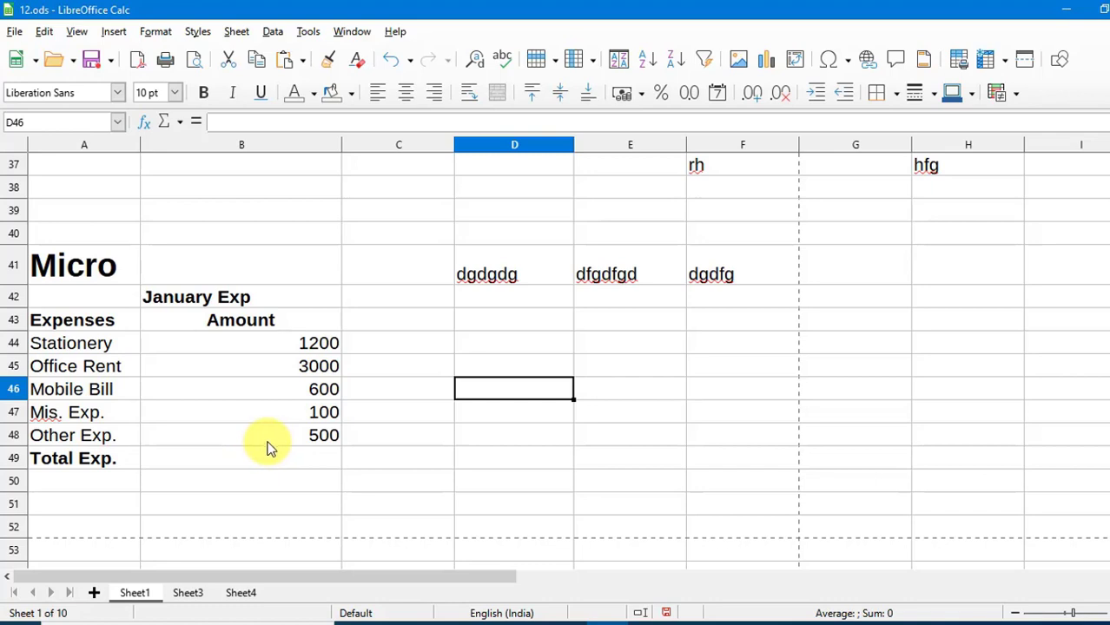
{"action": "left_click", "coordinate": [271, 458]}
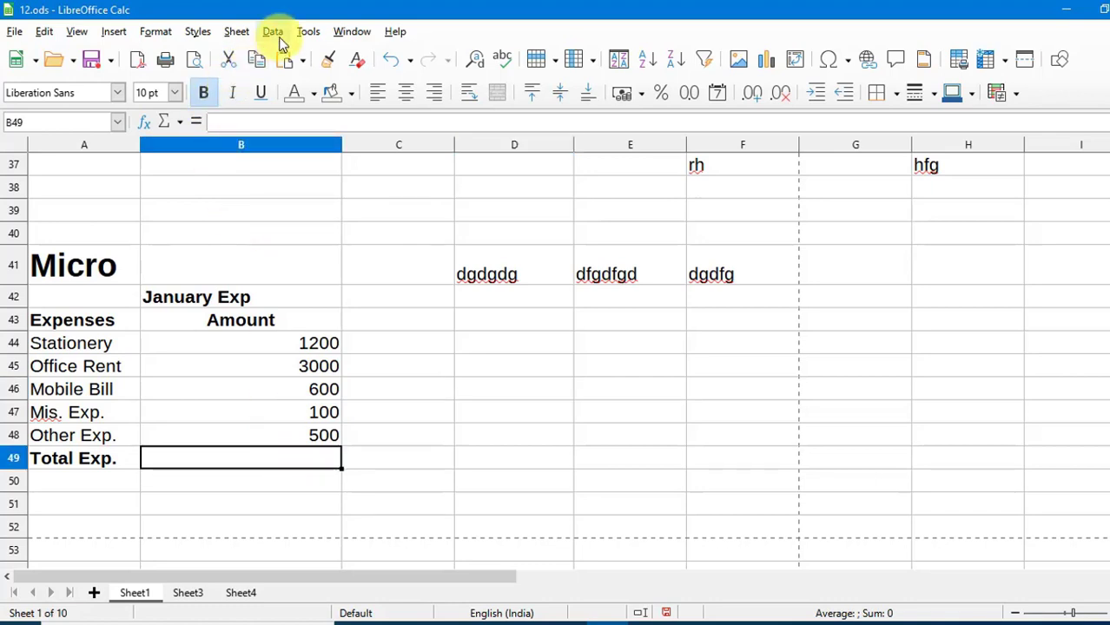
Start recording a macro, then begin a formula with = in cell B49.
{"action": "left_click", "coordinate": [306, 32]}
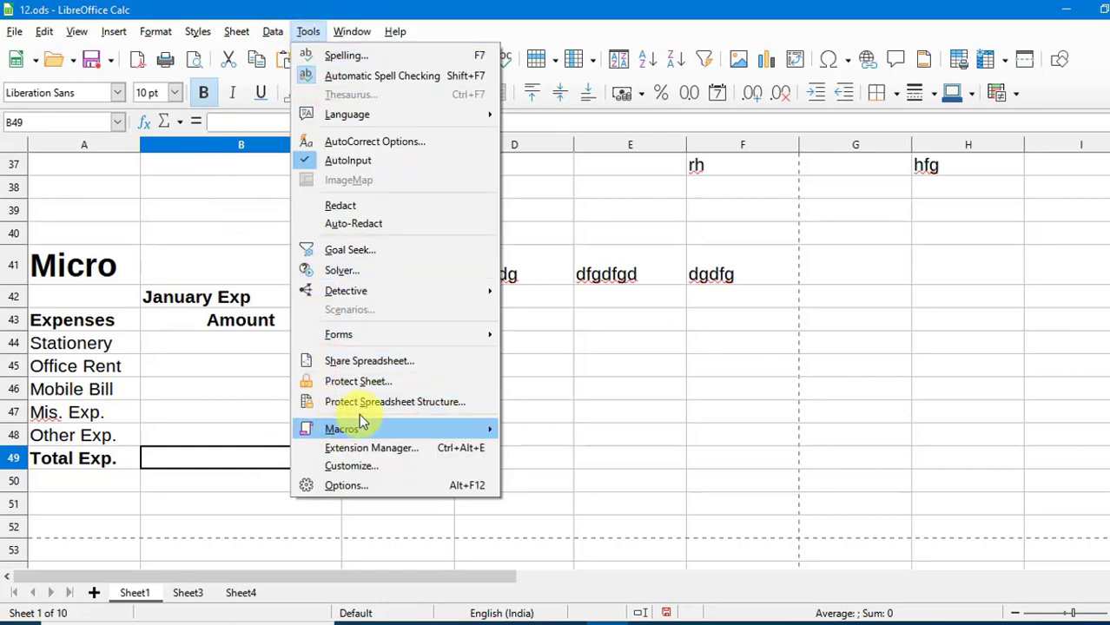
{"action": "mouse_move", "coordinate": [425, 429]}
{"action": "left_click", "coordinate": [551, 428]}
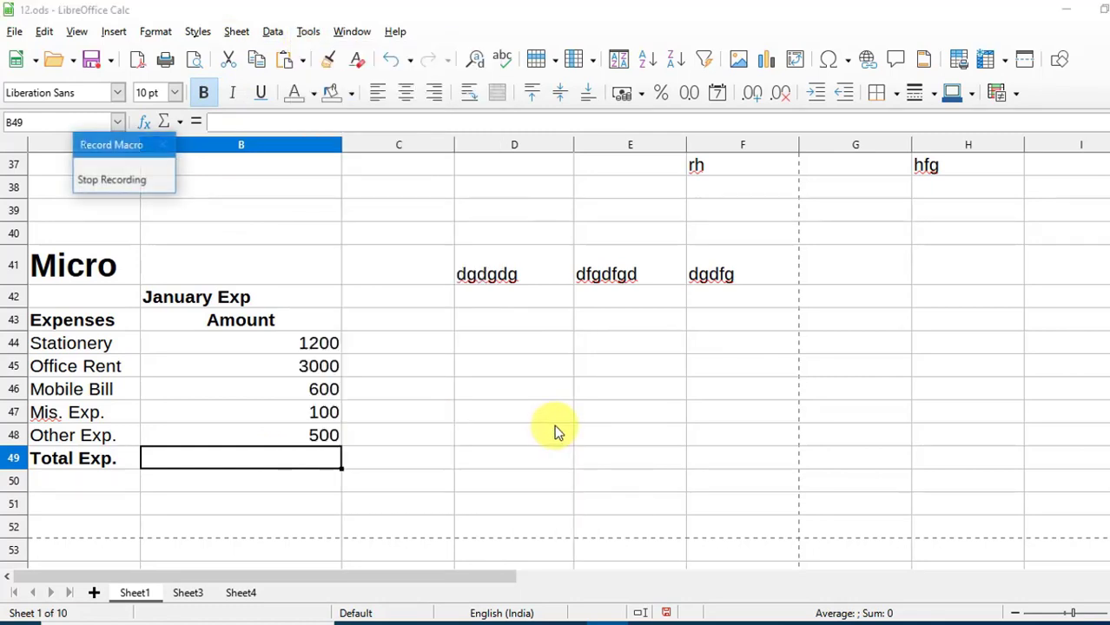
{"action": "left_click", "coordinate": [304, 480]}
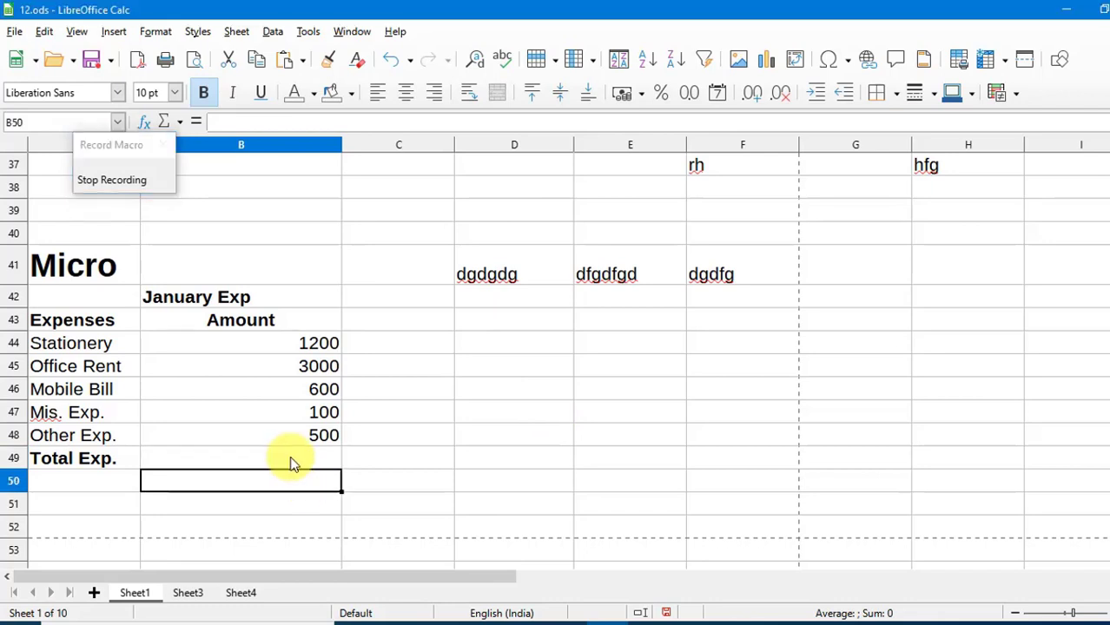
{"action": "left_click", "coordinate": [292, 462]}
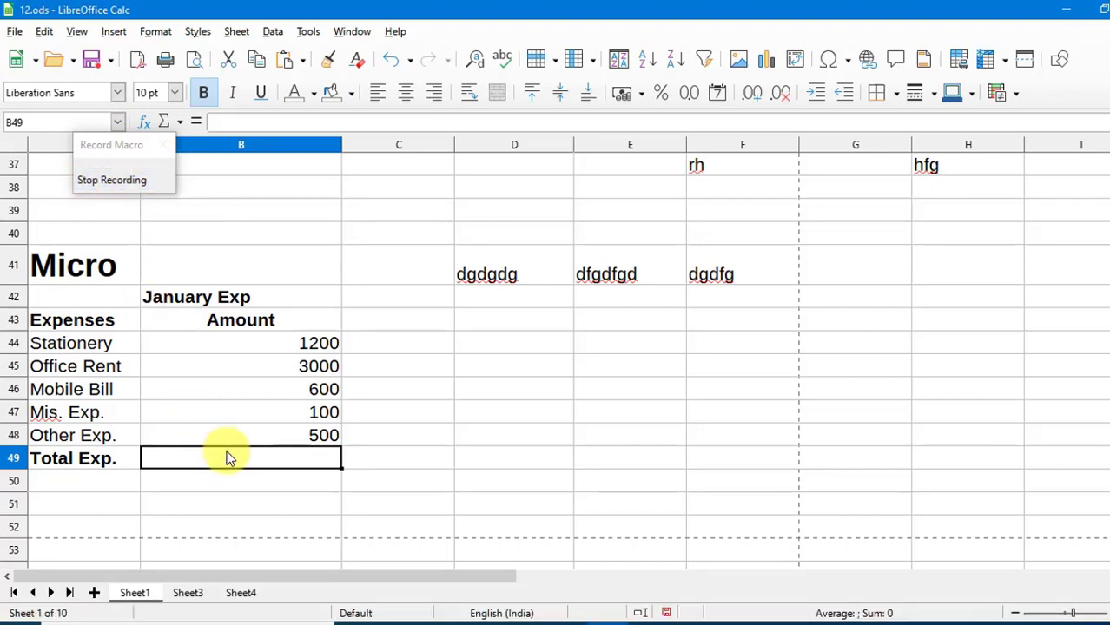
{"action": "type", "text": "="}
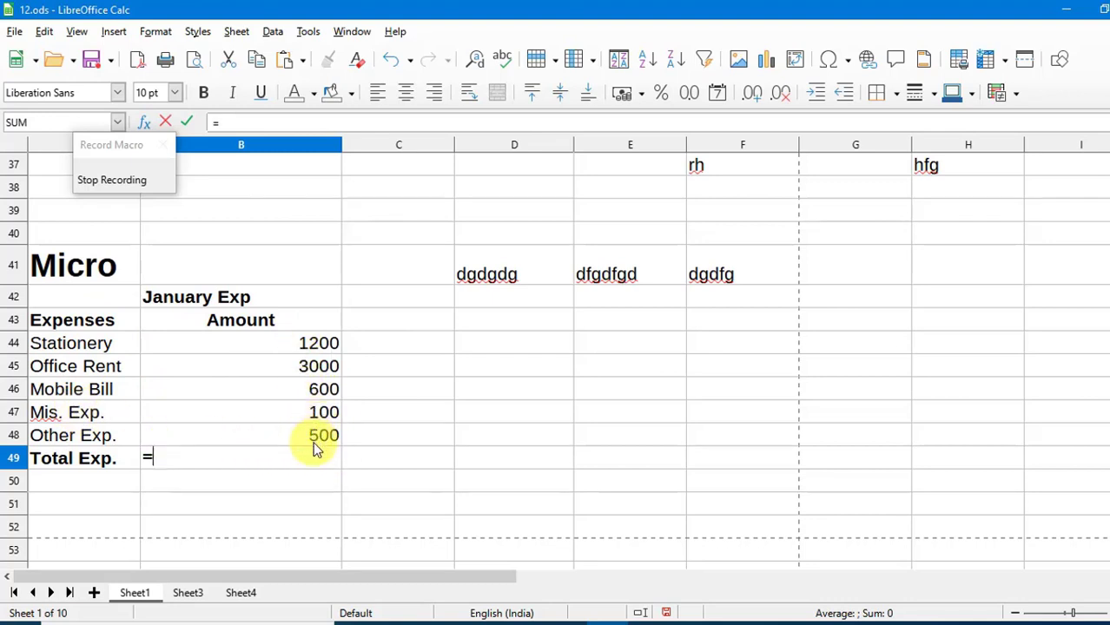
Enter =B44+B45+B46+B47+B48 in B49, totalling January expenses to 5400.
{"action": "left_click", "coordinate": [305, 345]}
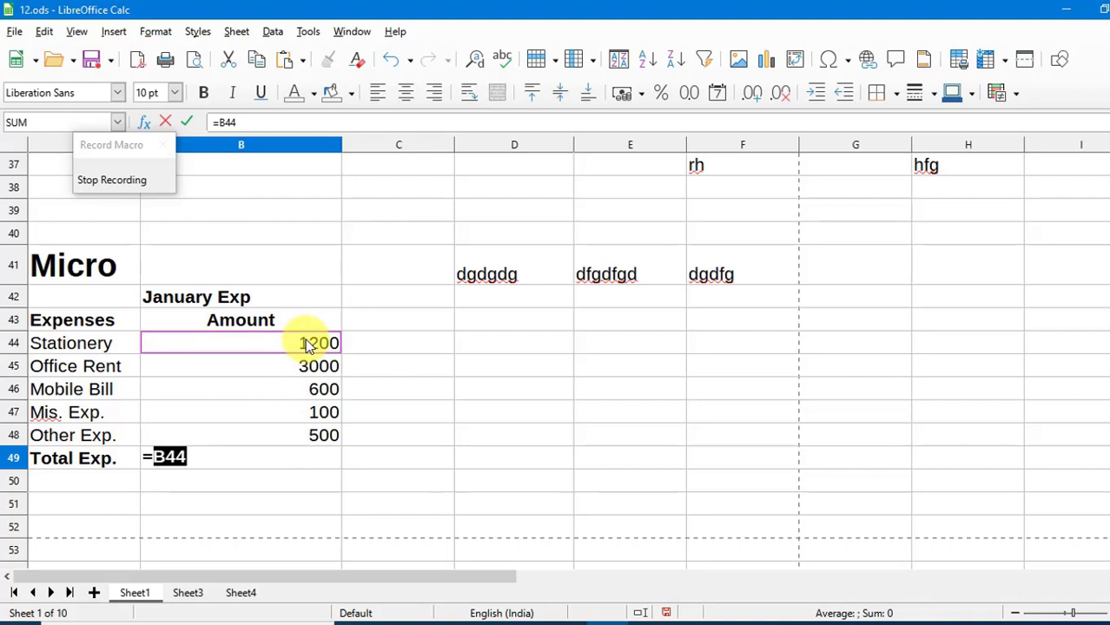
{"action": "type", "text": "+"}
{"action": "left_click", "coordinate": [315, 368]}
{"action": "type", "text": "+"}
{"action": "left_click", "coordinate": [317, 391]}
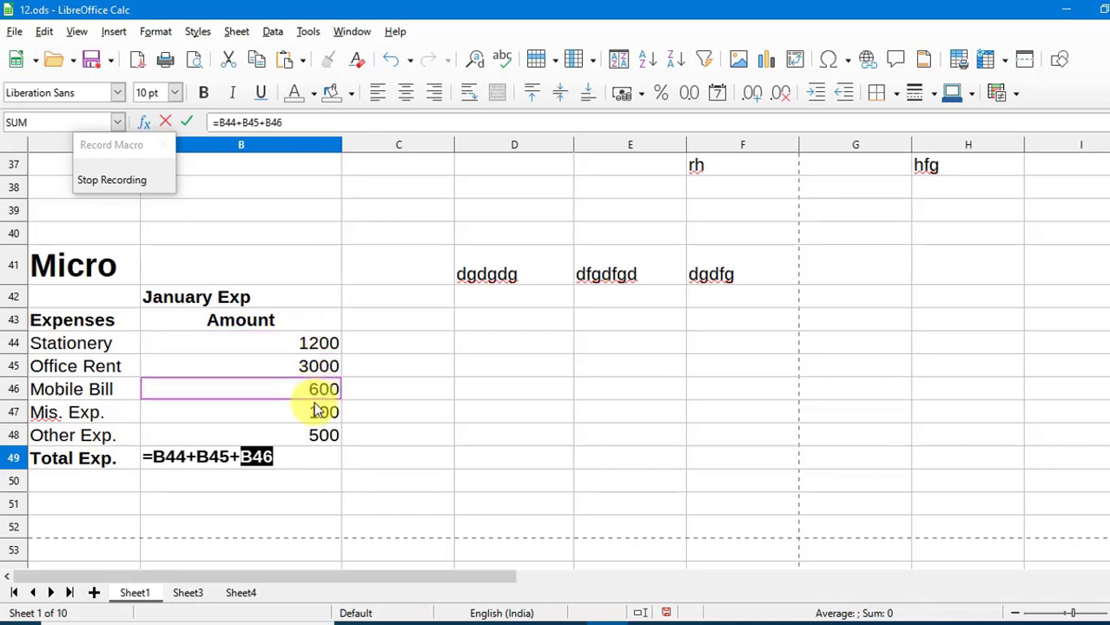
{"action": "type", "text": "+"}
{"action": "left_click", "coordinate": [317, 410]}
{"action": "type", "text": "+"}
{"action": "left_click", "coordinate": [317, 434]}
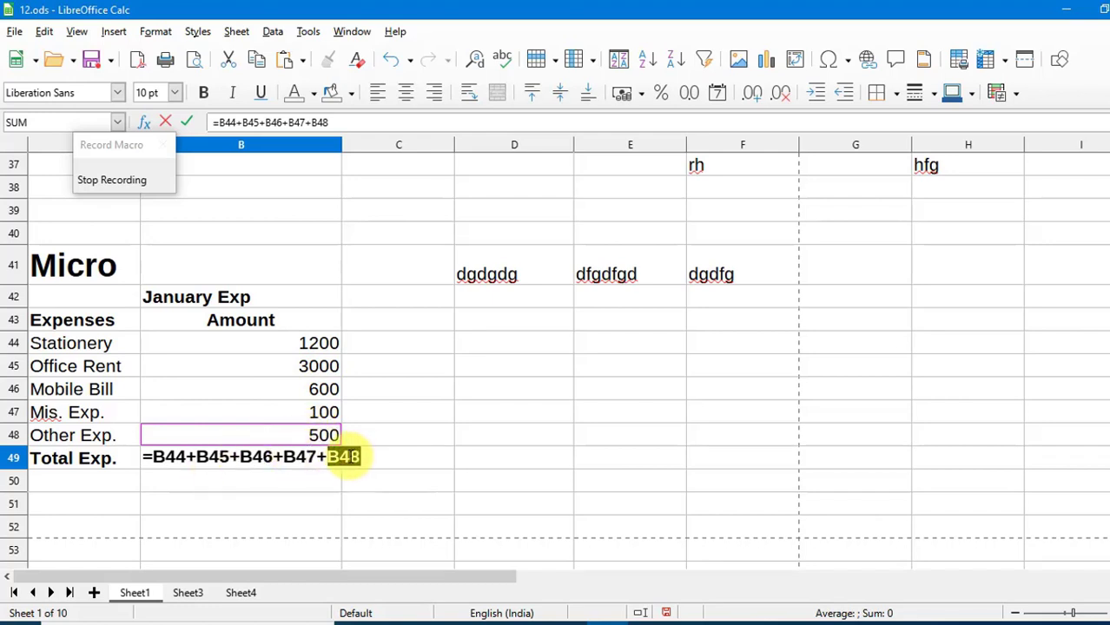
{"action": "key", "text": "Return"}
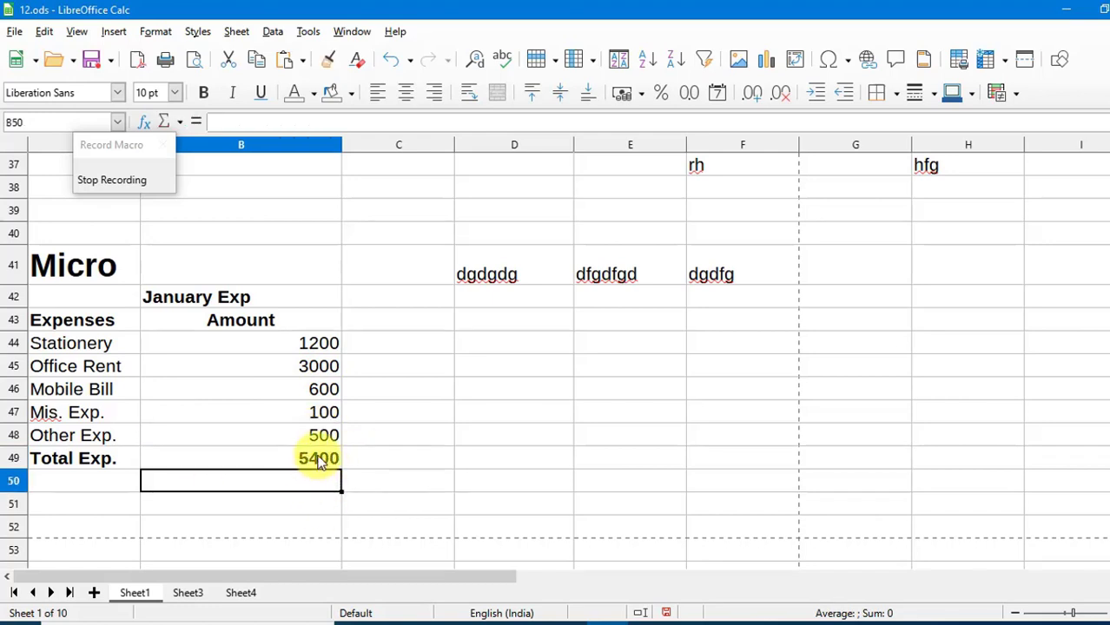
Fill the Total Exp. row A49:B49 with orange-red background.
{"action": "left_click", "coordinate": [319, 460]}
{"action": "left_click_drag", "start_coordinate": [314, 460], "coordinate": [107, 464]}
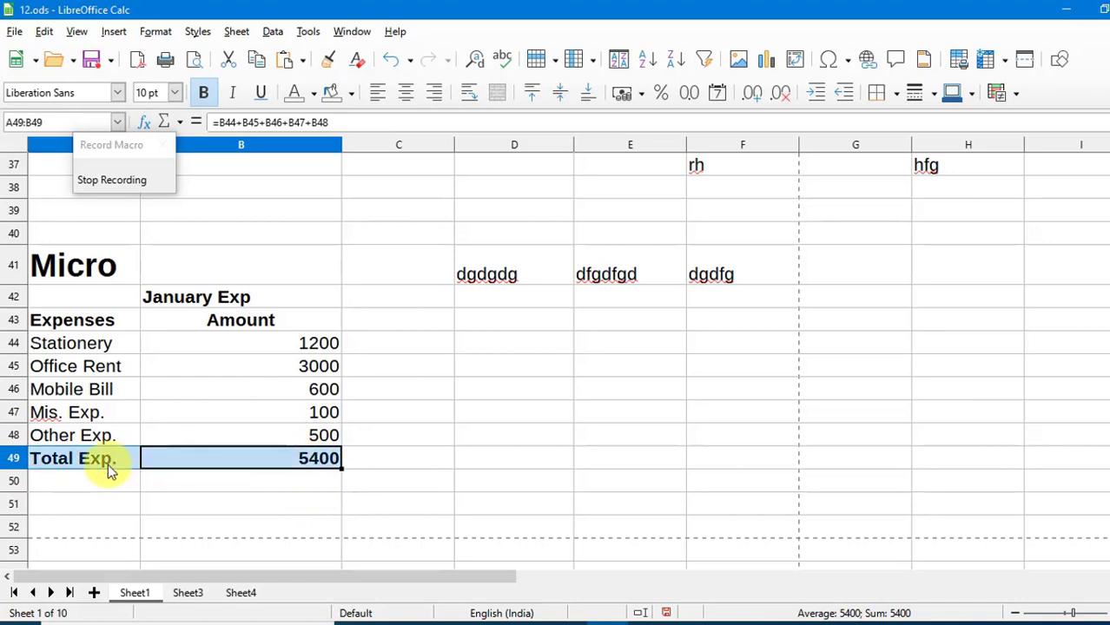
{"action": "left_click", "coordinate": [350, 95]}
{"action": "left_click", "coordinate": [374, 217]}
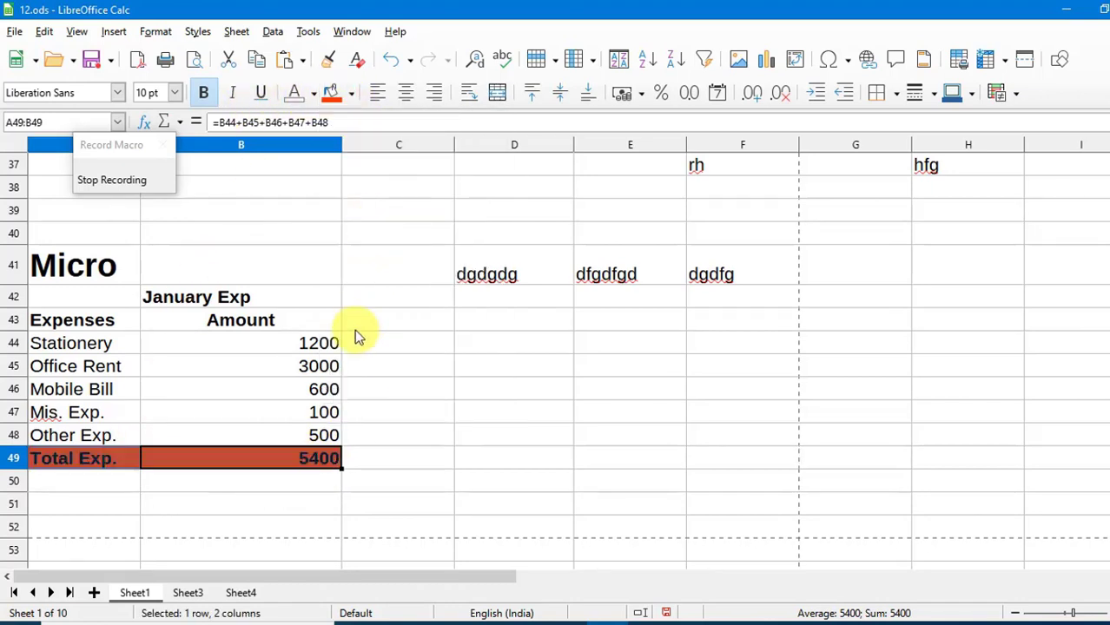
{"action": "left_click_drag", "start_coordinate": [322, 434], "coordinate": [45, 340]}
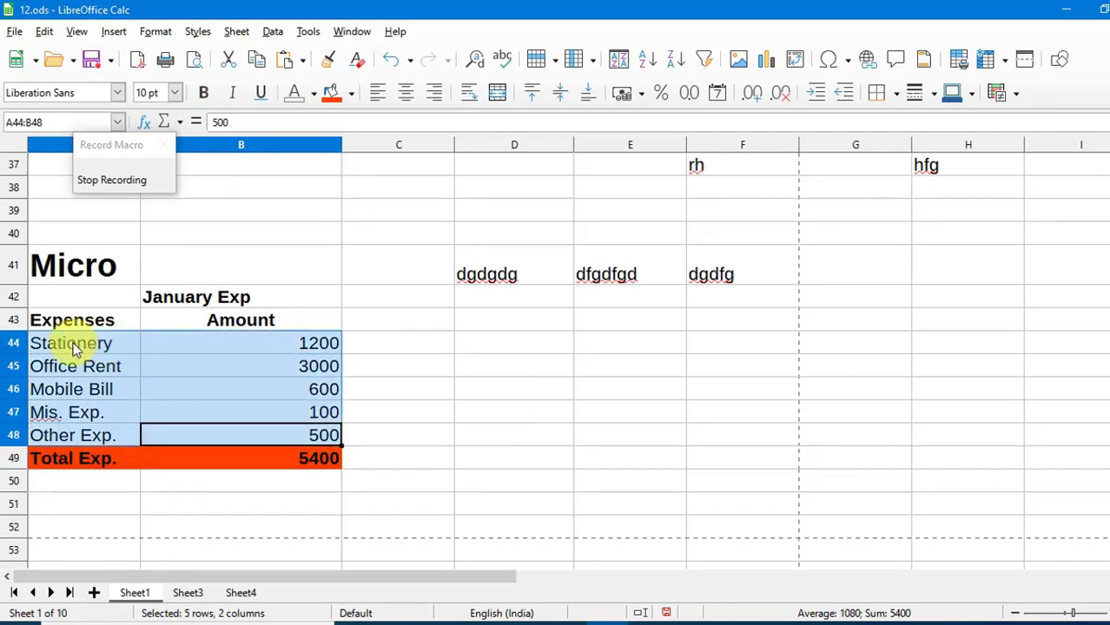
Shade expense rows A44:B48 light yellow and the Expenses/Amount header A43:B43 green.
{"action": "left_click", "coordinate": [351, 95]}
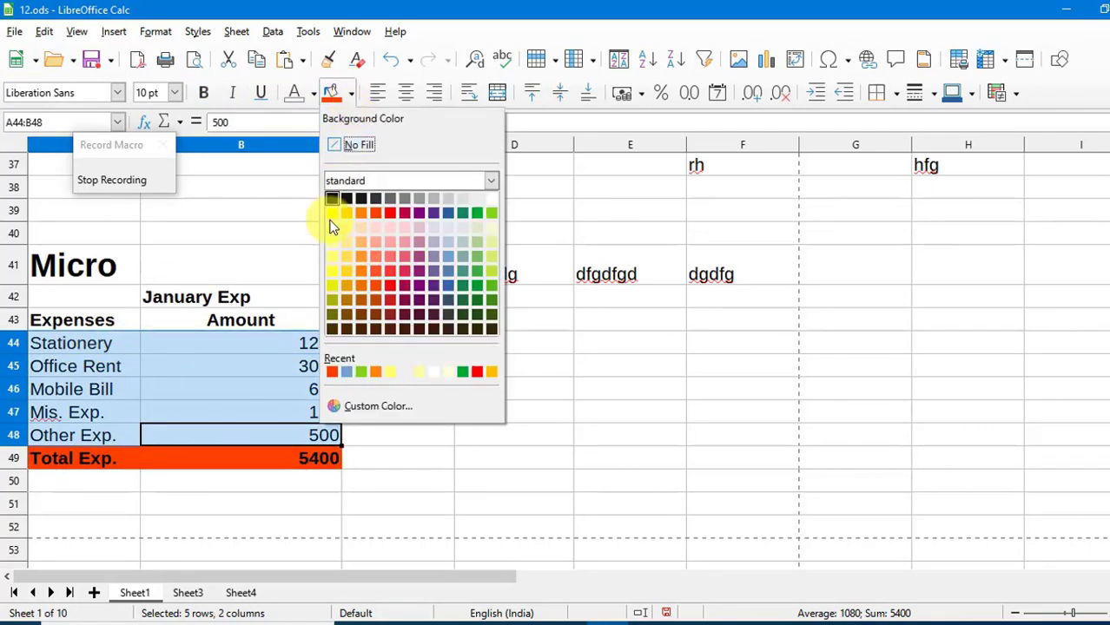
{"action": "left_click", "coordinate": [331, 247]}
{"action": "left_click", "coordinate": [357, 367]}
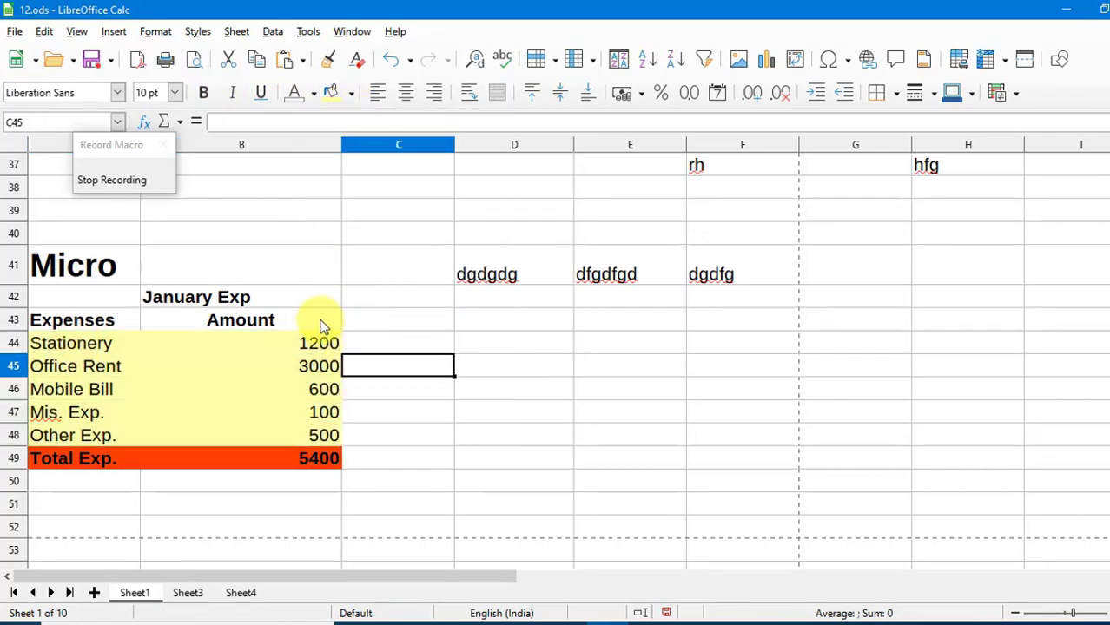
{"action": "left_click_drag", "start_coordinate": [322, 322], "coordinate": [138, 319]}
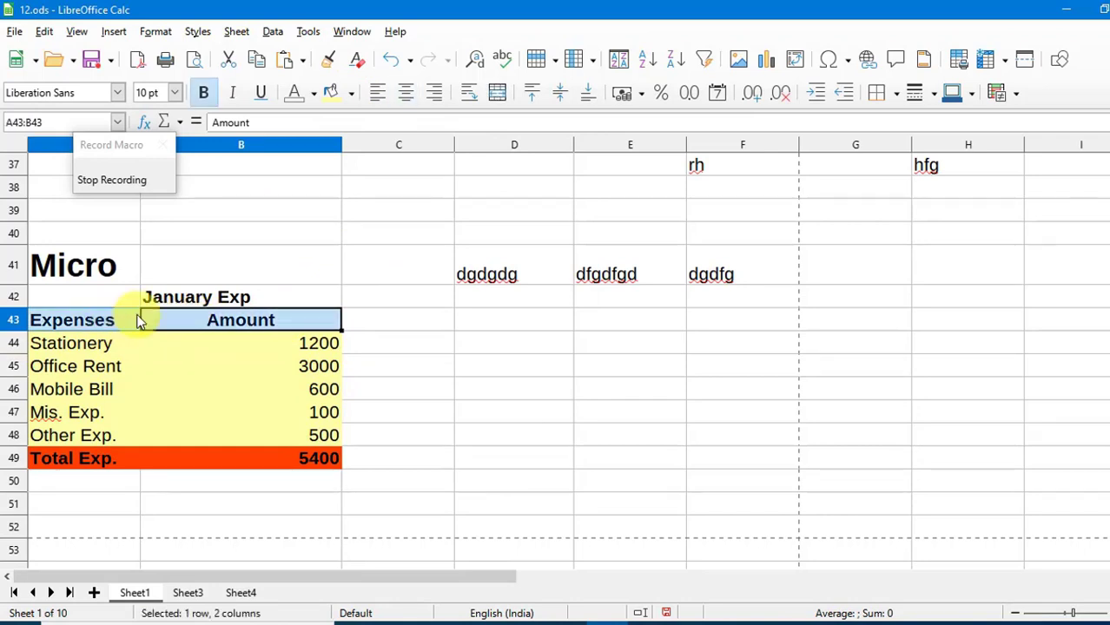
{"action": "left_click", "coordinate": [352, 93]}
{"action": "left_click", "coordinate": [490, 215]}
{"action": "left_click", "coordinate": [429, 348]}
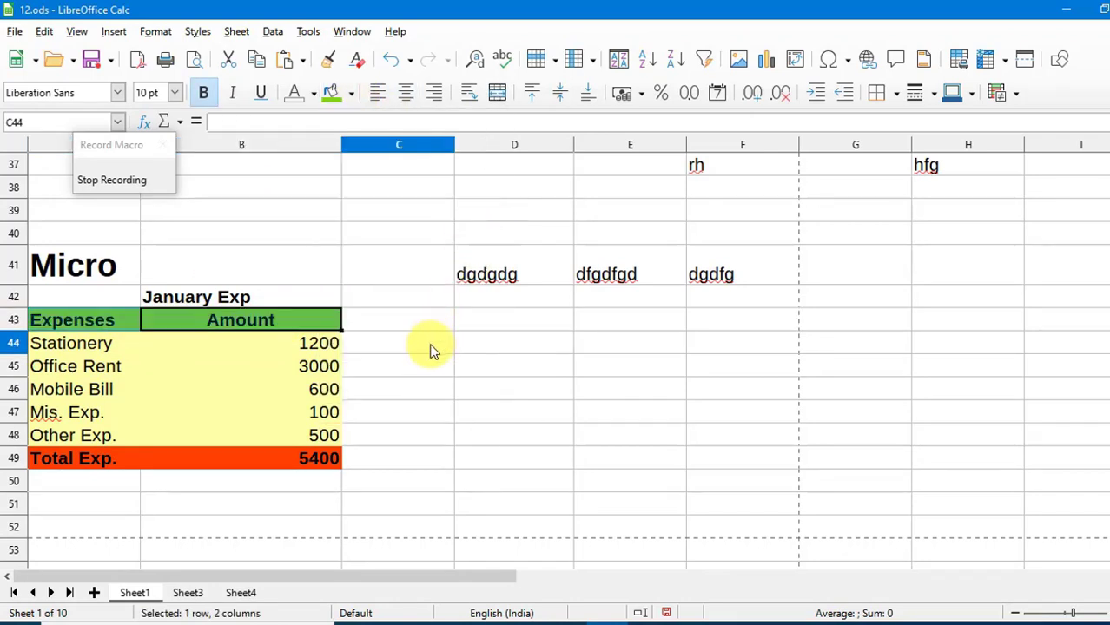
Shade the January Exp title row A42:B42 light red.
{"action": "left_click", "coordinate": [239, 296]}
{"action": "left_click_drag", "start_coordinate": [239, 296], "coordinate": [141, 293]}
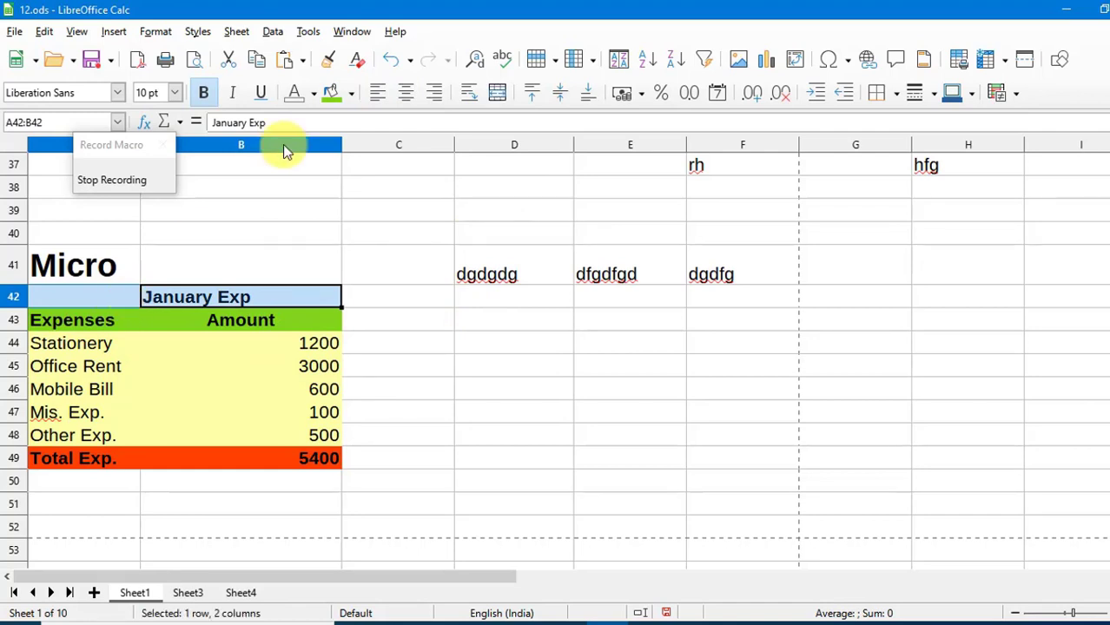
{"action": "left_click", "coordinate": [352, 93]}
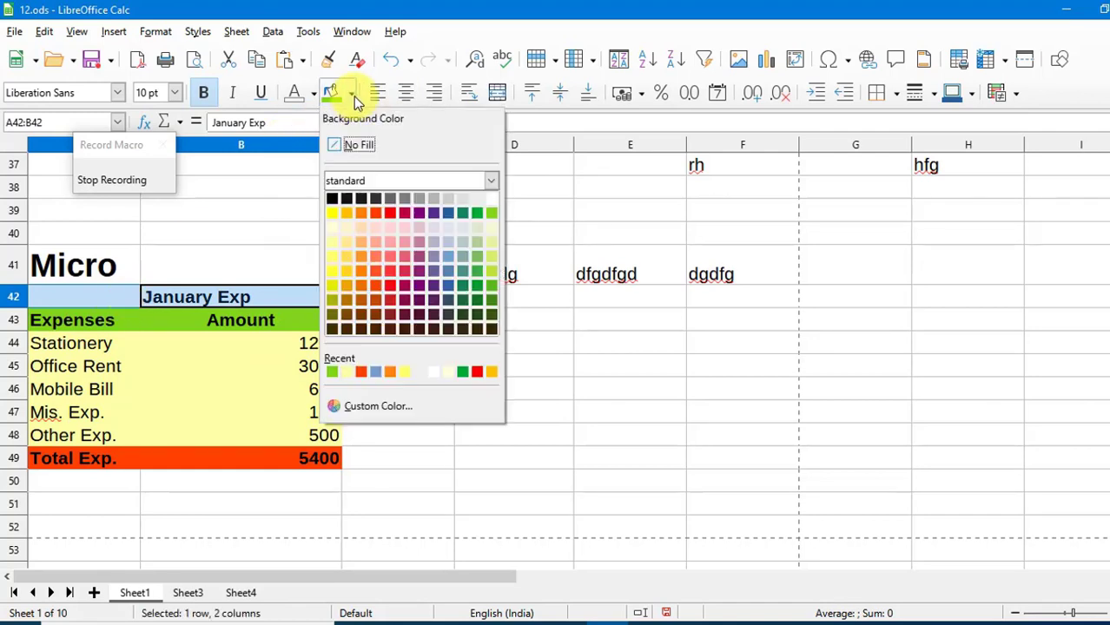
{"action": "left_click", "coordinate": [388, 256]}
{"action": "left_click", "coordinate": [429, 366]}
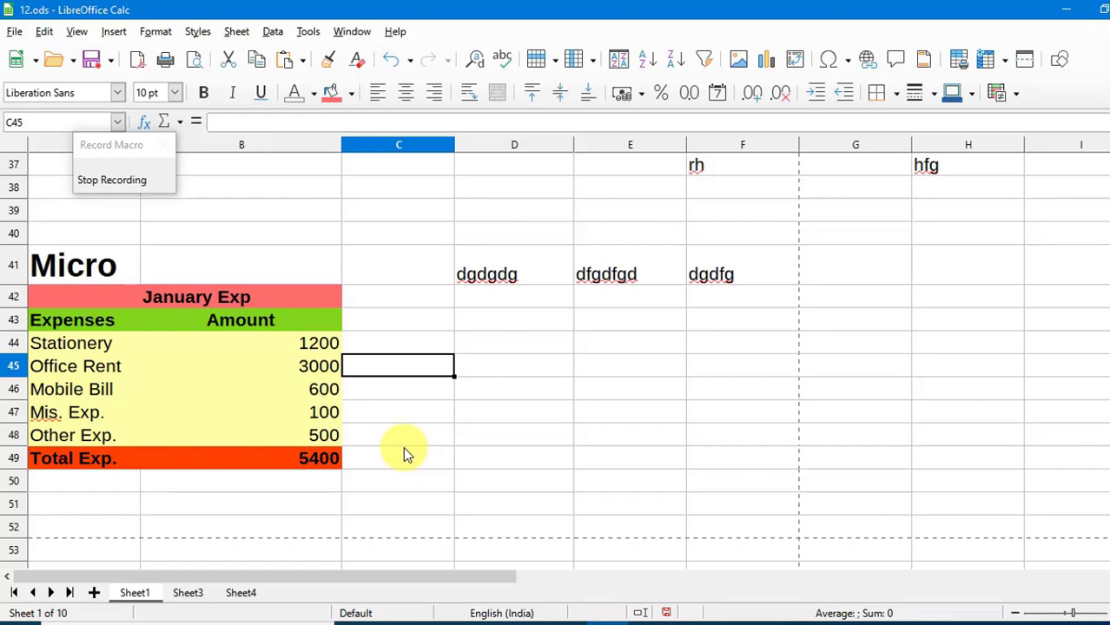
Stop recording and choose 12.ods > Library1 > Module1 as the macro's location.
{"action": "left_click", "coordinate": [132, 189]}
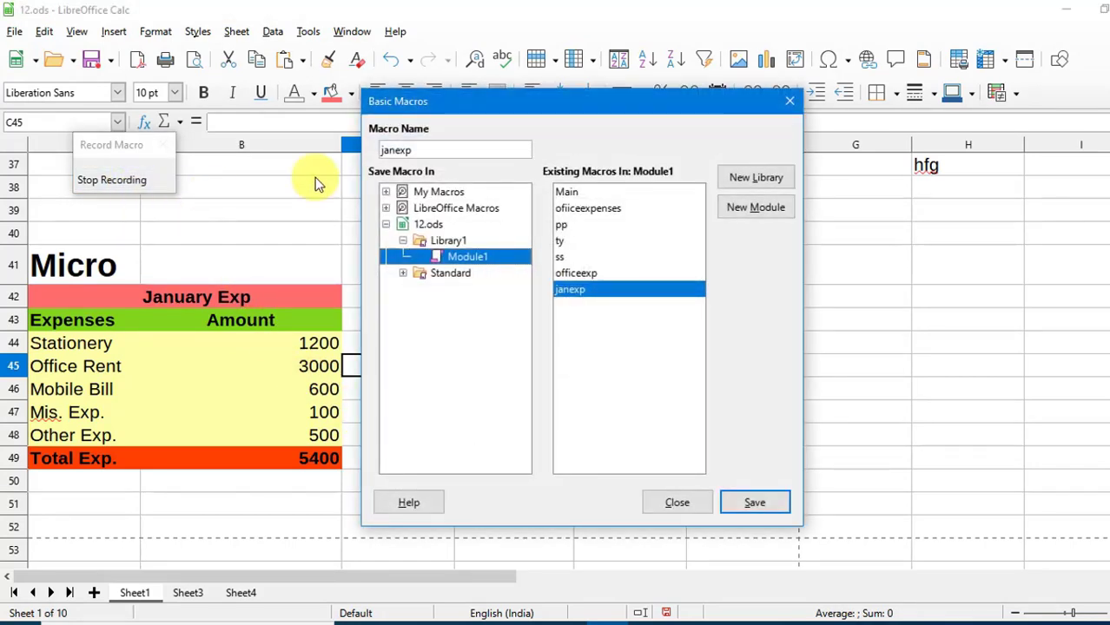
{"action": "left_click_drag", "start_coordinate": [504, 98], "coordinate": [491, 81]}
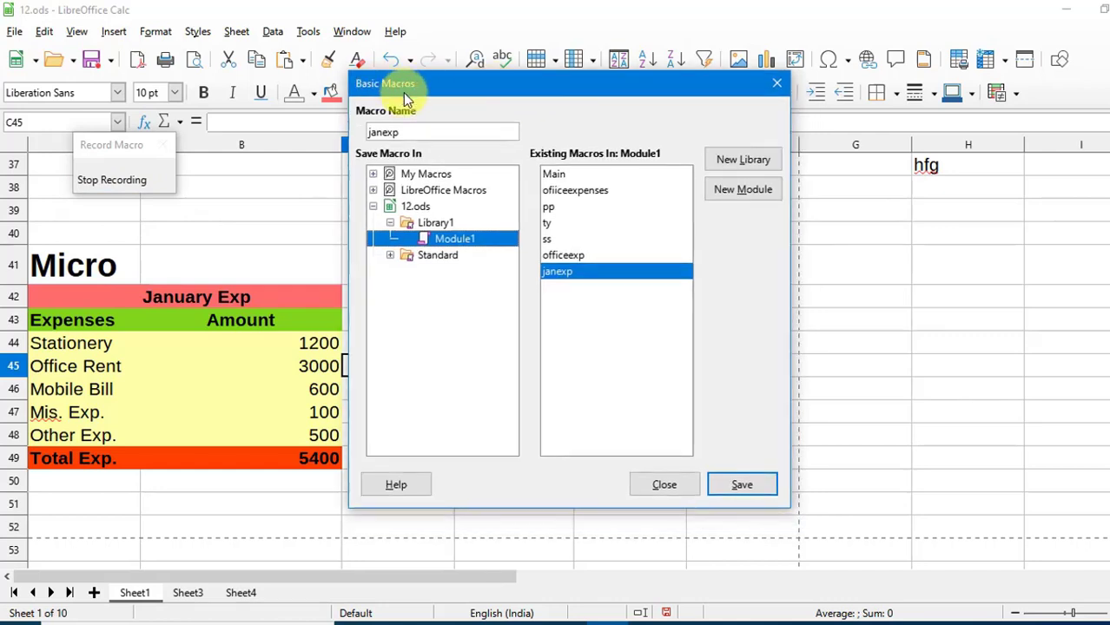
{"action": "left_click_drag", "start_coordinate": [559, 83], "coordinate": [612, 96]}
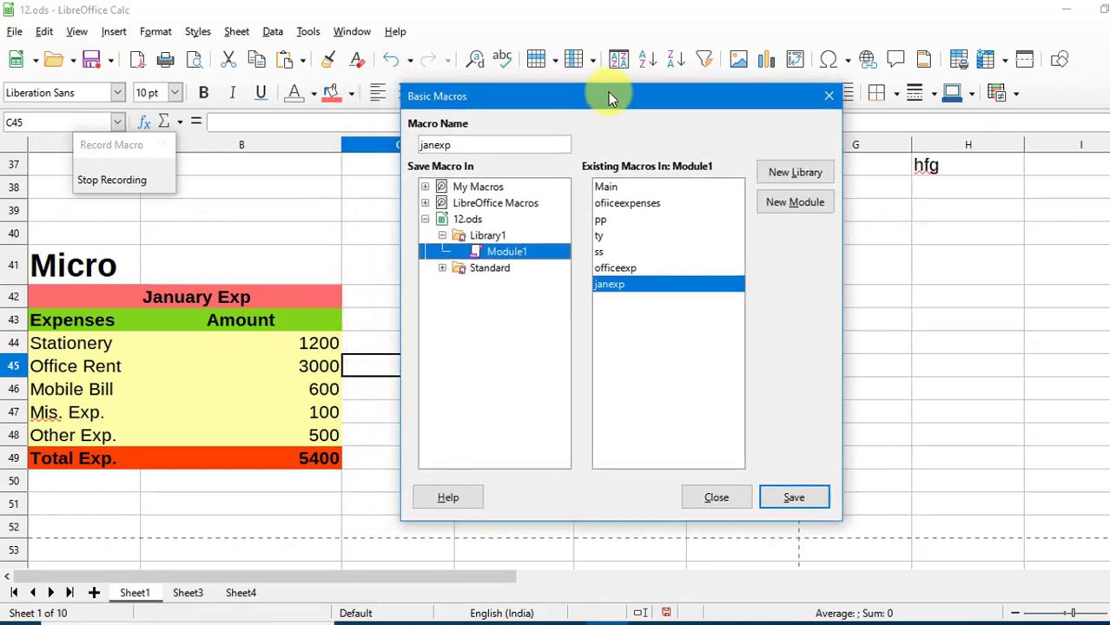
{"action": "left_click", "coordinate": [426, 221]}
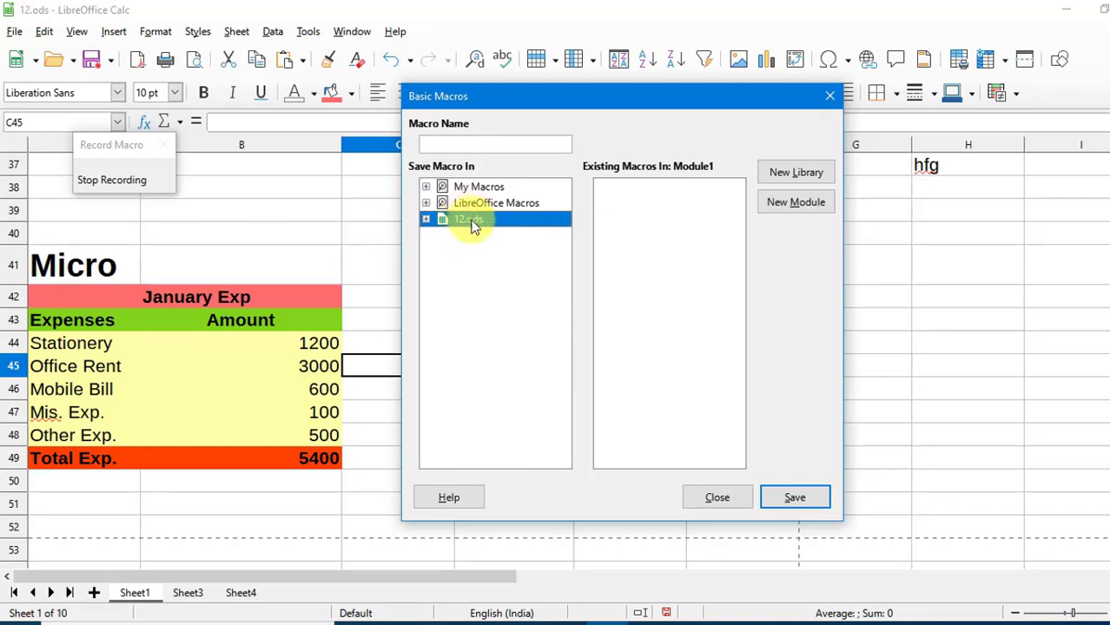
{"action": "double_click", "coordinate": [474, 226]}
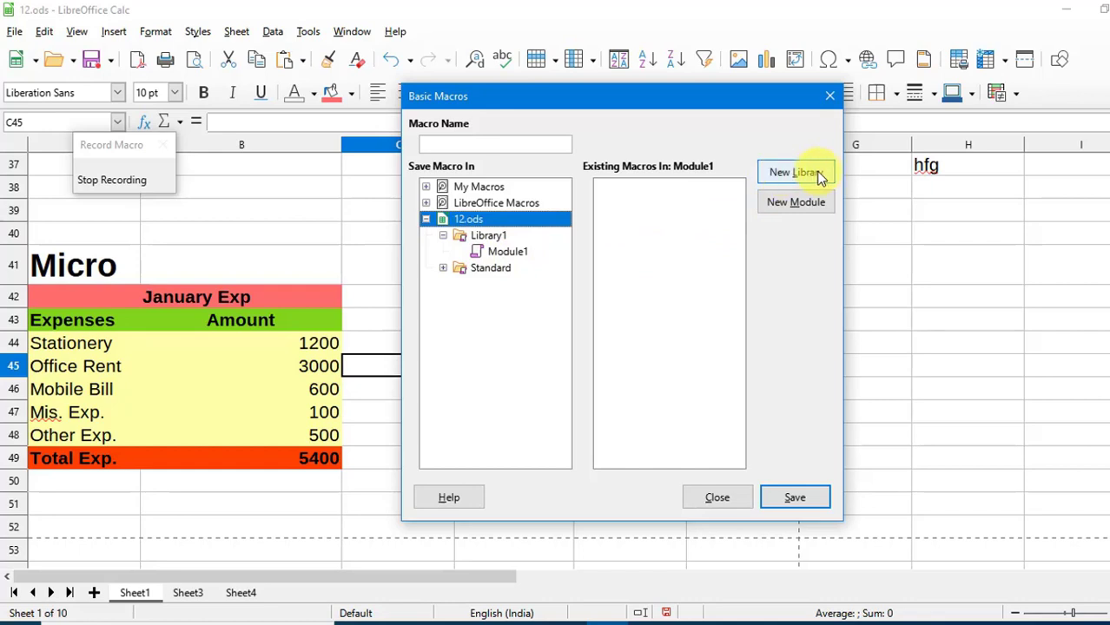
{"action": "left_click", "coordinate": [507, 252]}
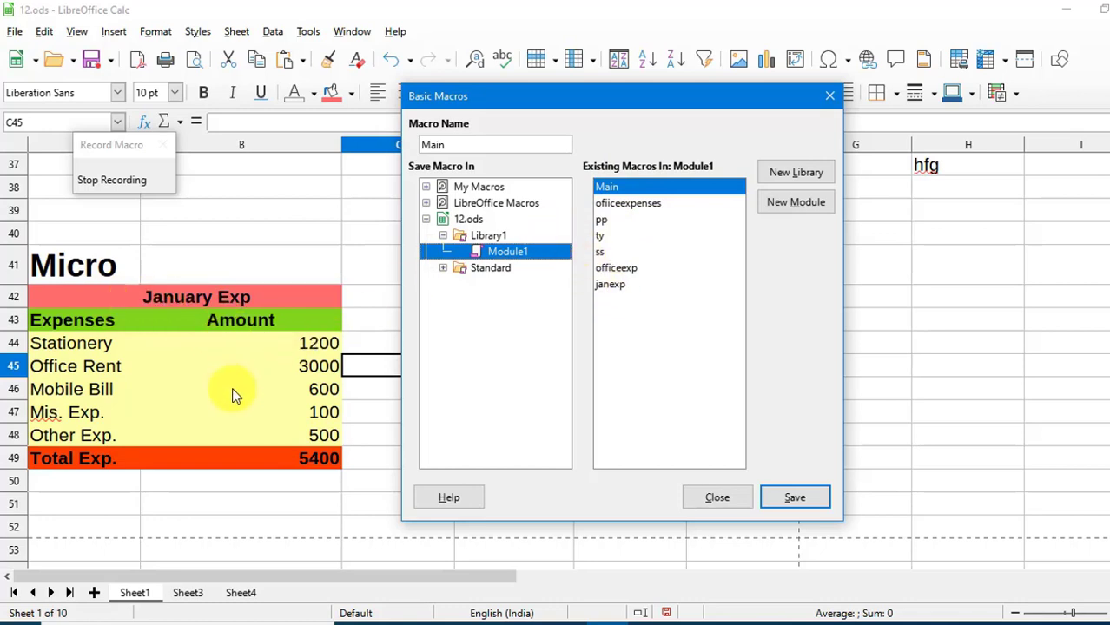
Rename the macro from Main to jexp and save it.
{"action": "left_click_drag", "start_coordinate": [458, 148], "coordinate": [427, 146]}
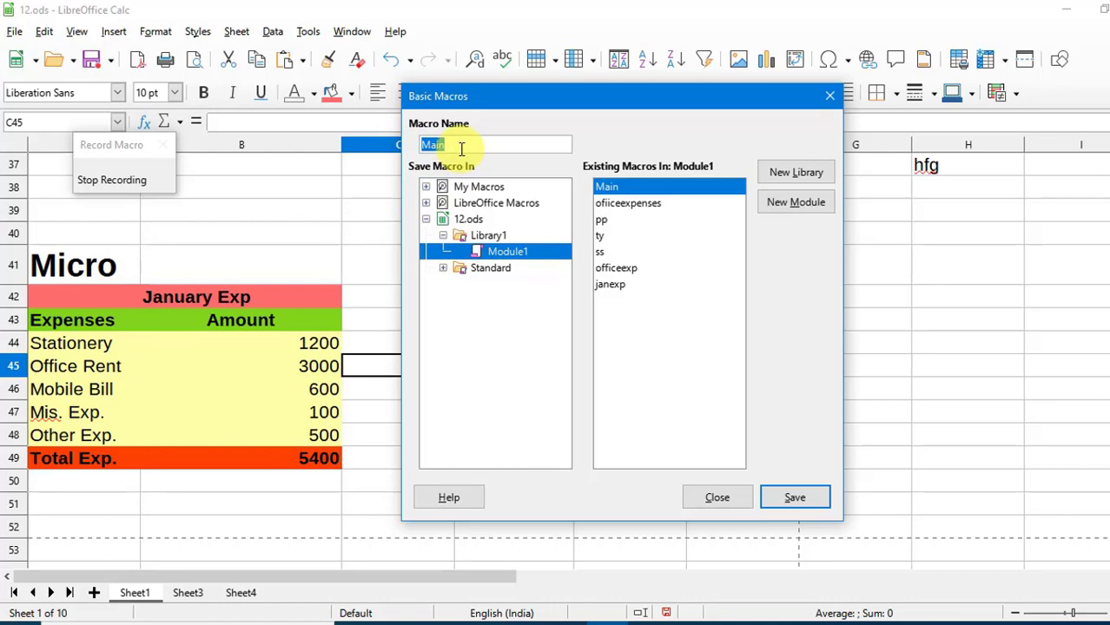
{"action": "type", "text": "je"}
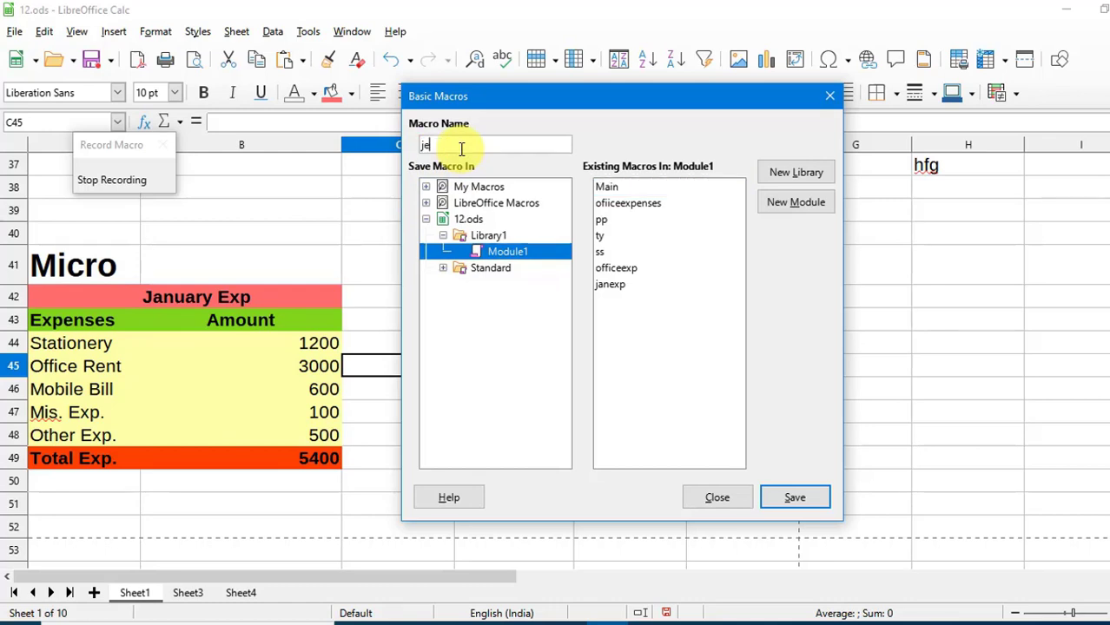
{"action": "type", "text": "xp"}
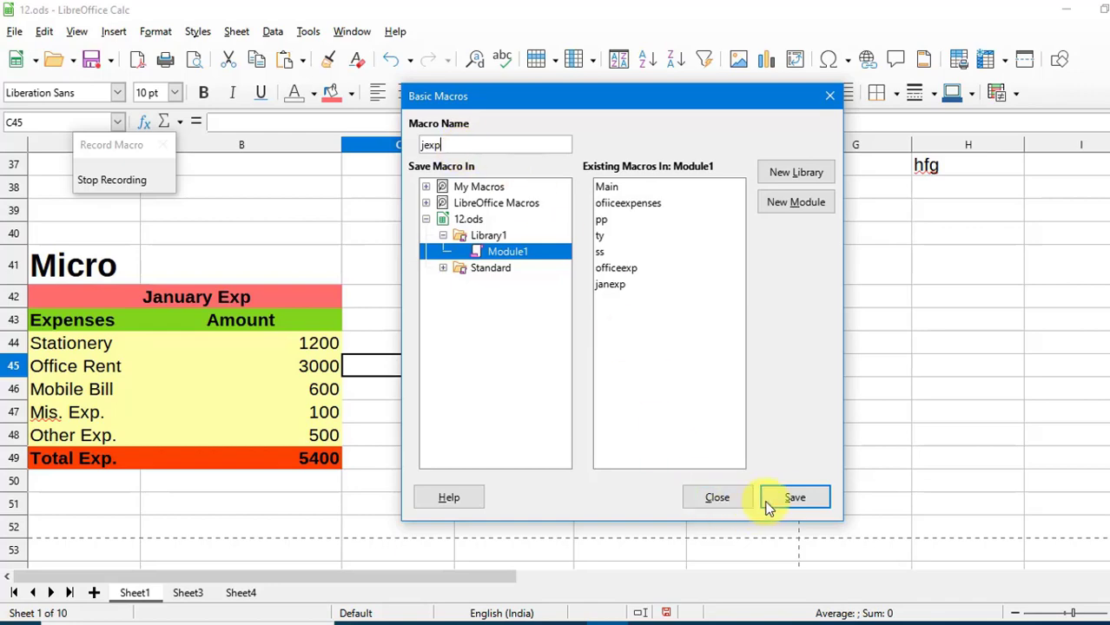
{"action": "left_click", "coordinate": [791, 498]}
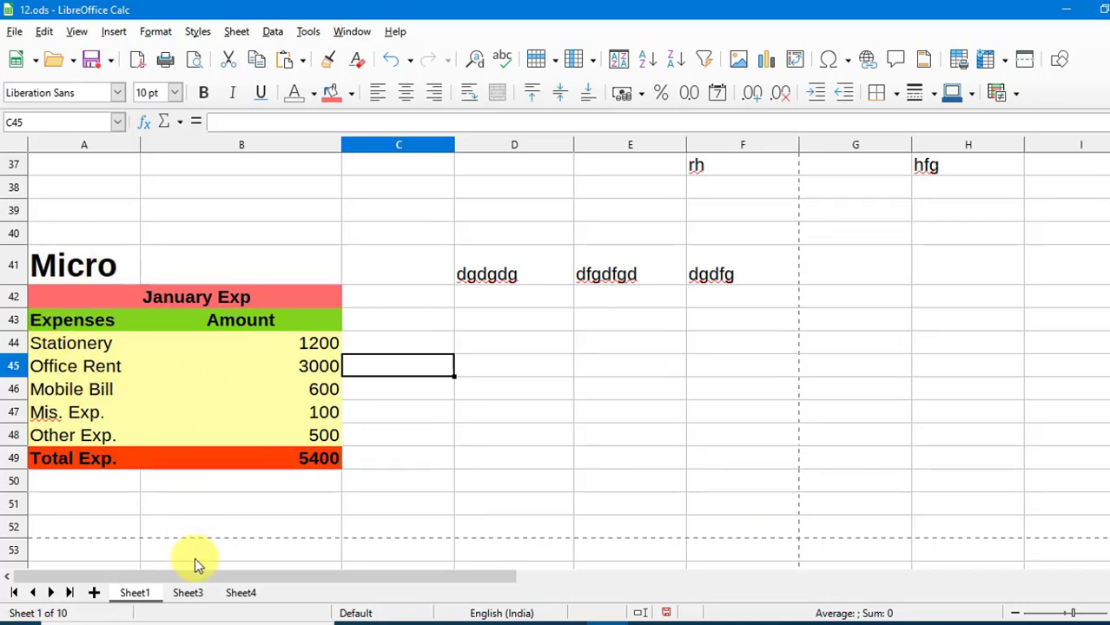
On Sheet3, select B49 and run jexp from 12.ods > Library1 > Module1, totalling February to 6850.
{"action": "left_click", "coordinate": [187, 594]}
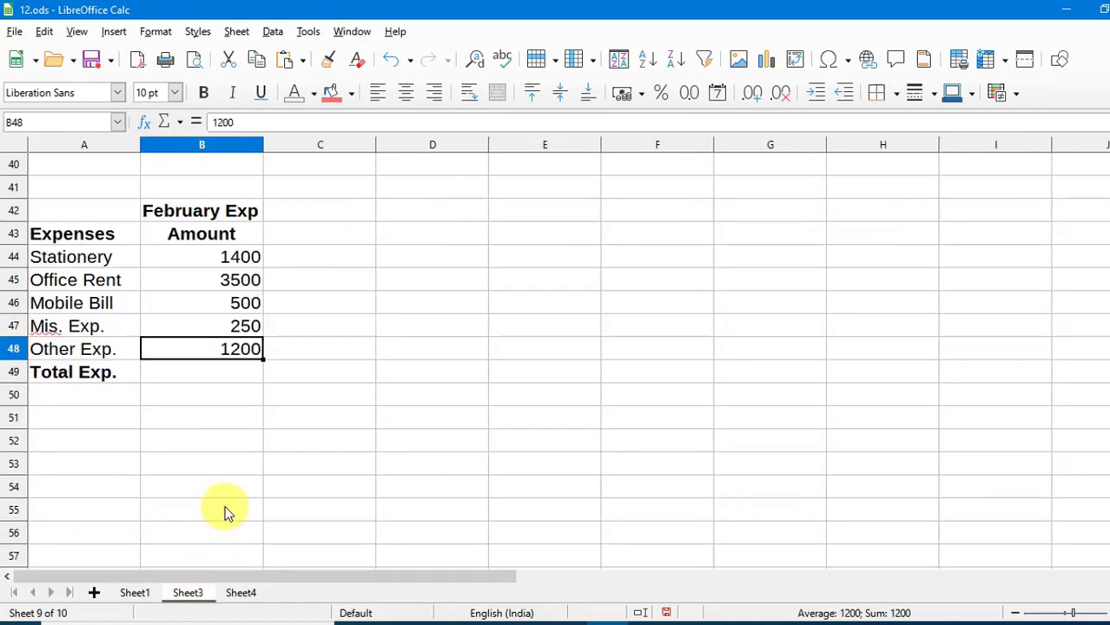
{"action": "left_click", "coordinate": [209, 370]}
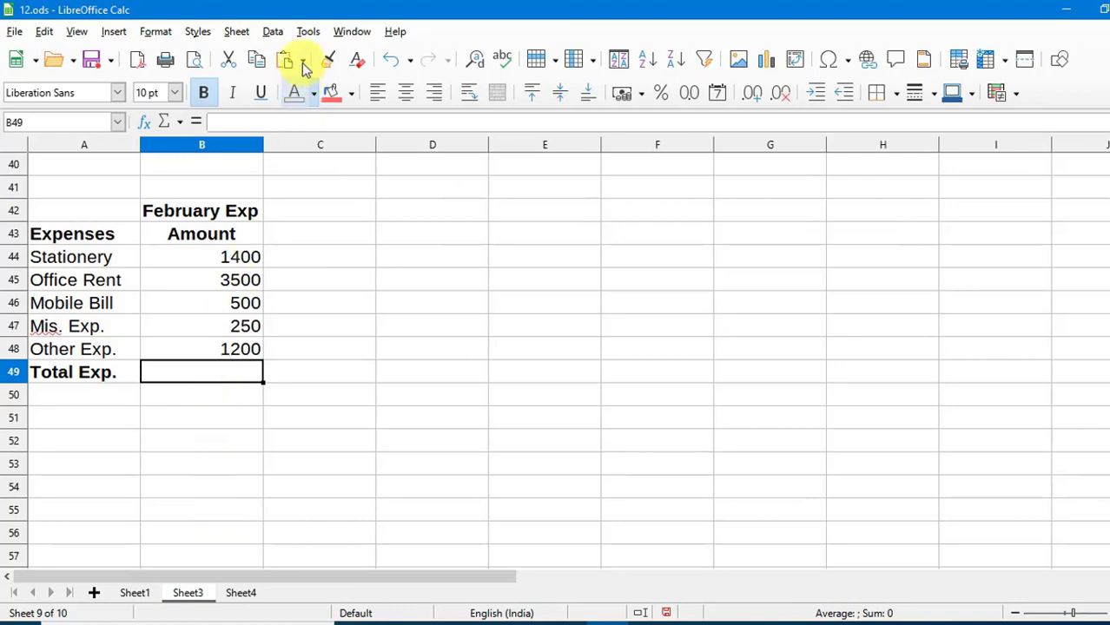
{"action": "left_click", "coordinate": [306, 32]}
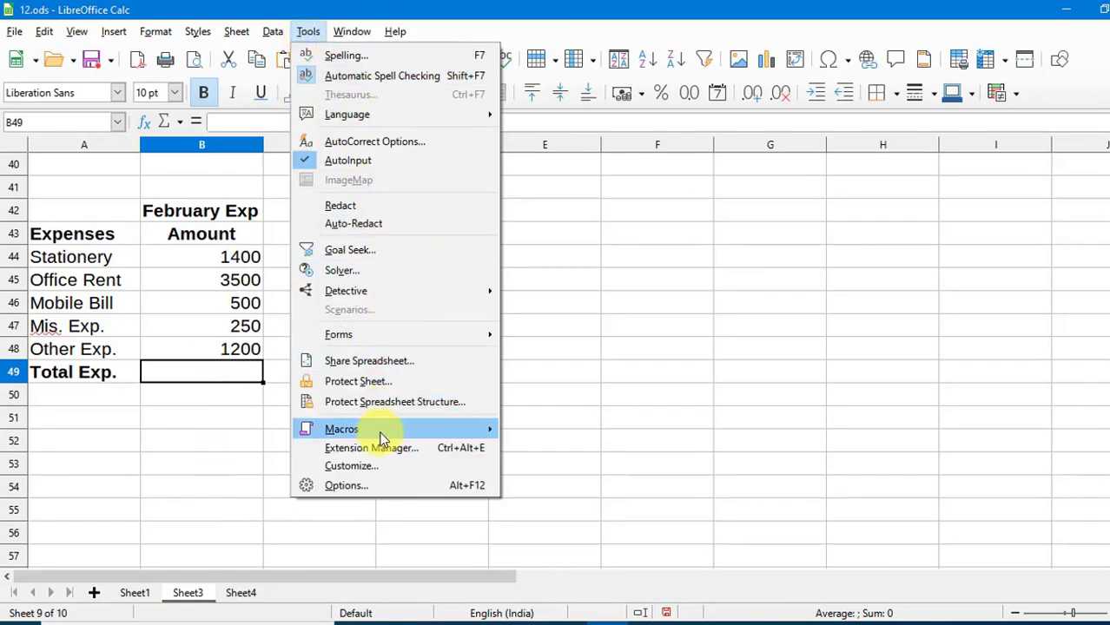
{"action": "mouse_move", "coordinate": [386, 434]}
{"action": "left_click", "coordinate": [543, 448]}
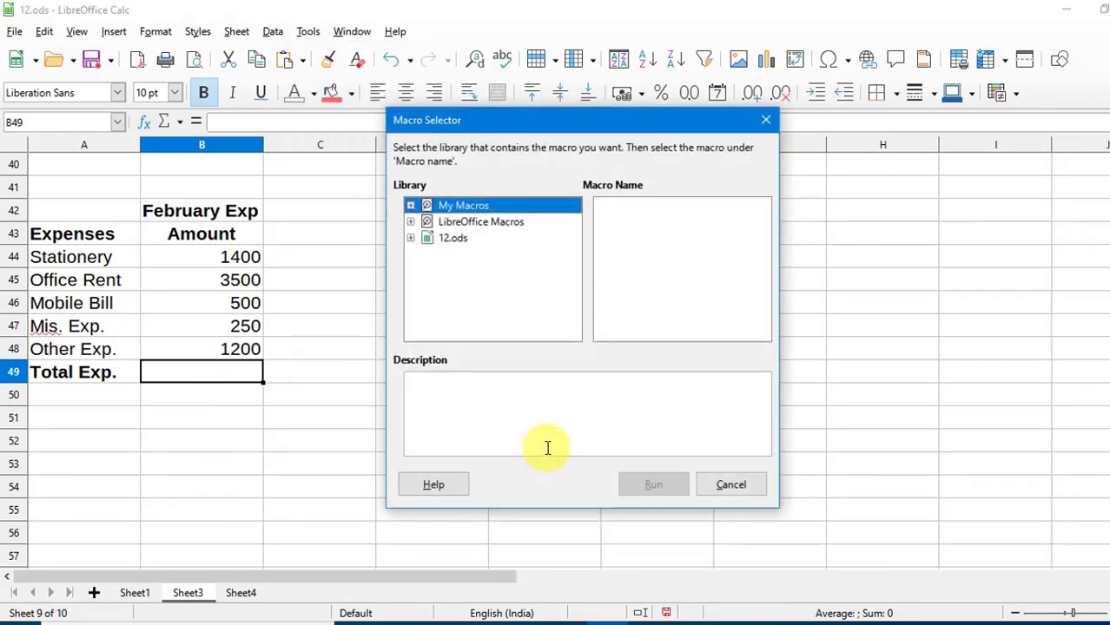
{"action": "double_click", "coordinate": [458, 241]}
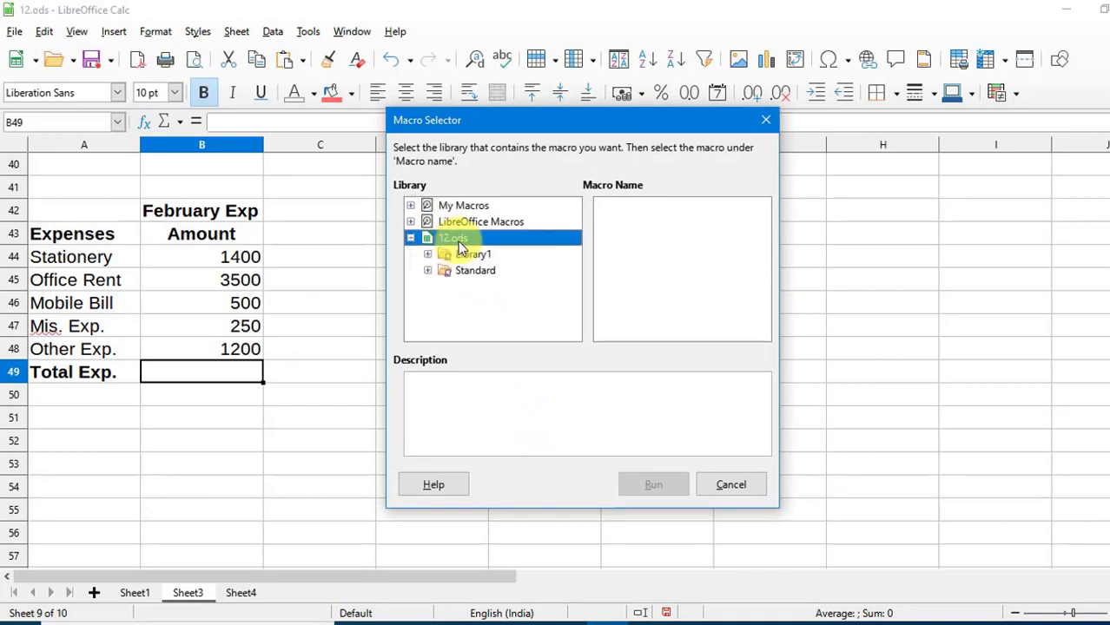
{"action": "left_click", "coordinate": [474, 256]}
{"action": "double_click", "coordinate": [475, 257]}
{"action": "left_click", "coordinate": [486, 272]}
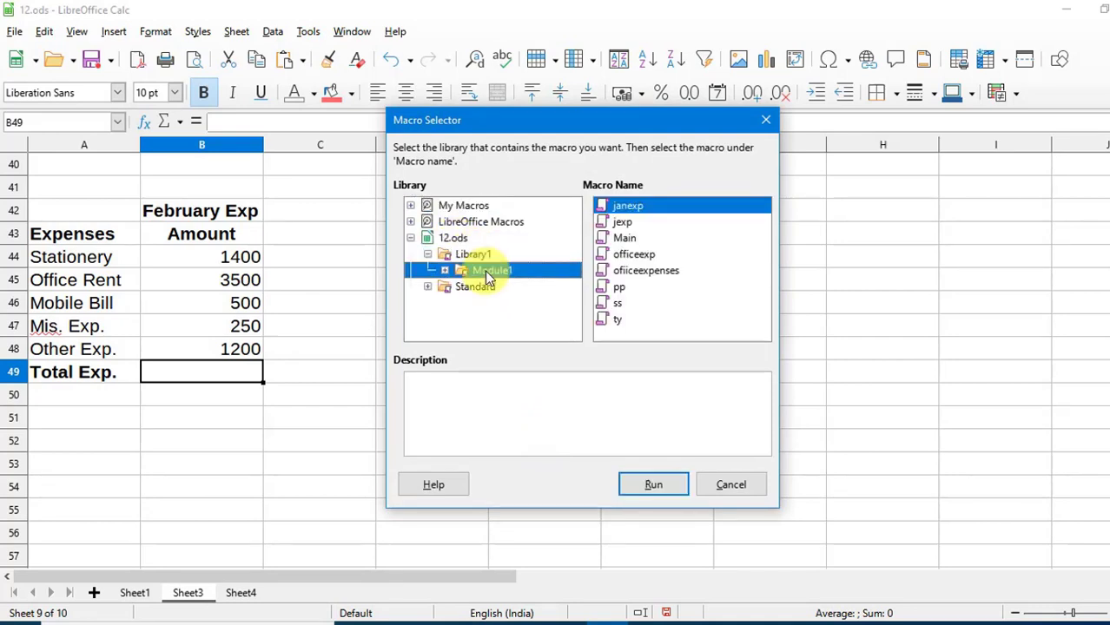
{"action": "left_click", "coordinate": [620, 229]}
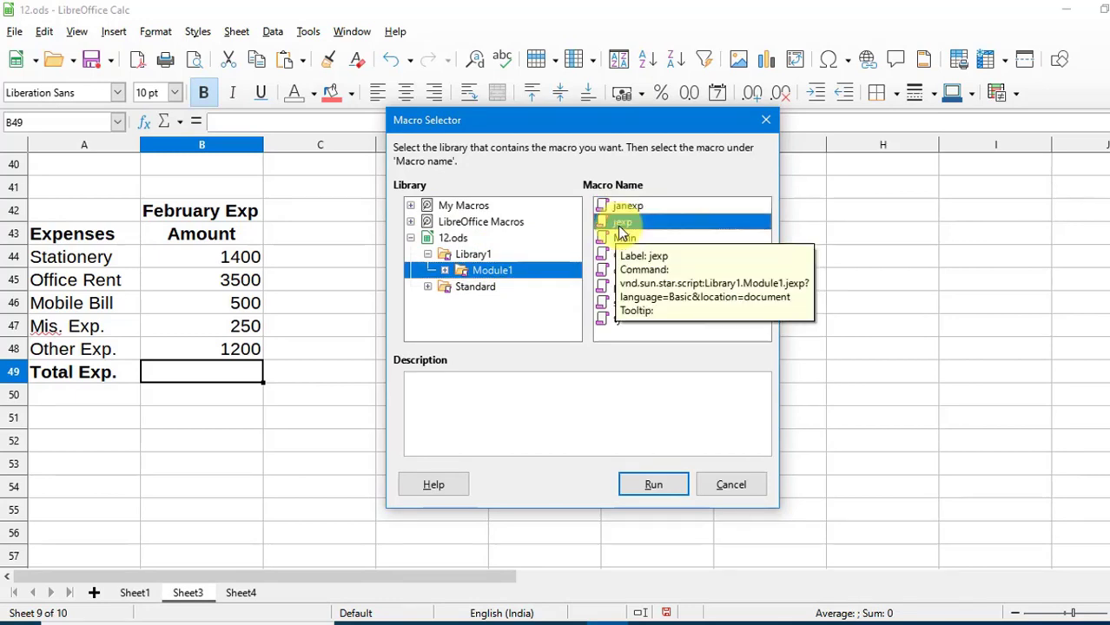
{"action": "left_click", "coordinate": [655, 486]}
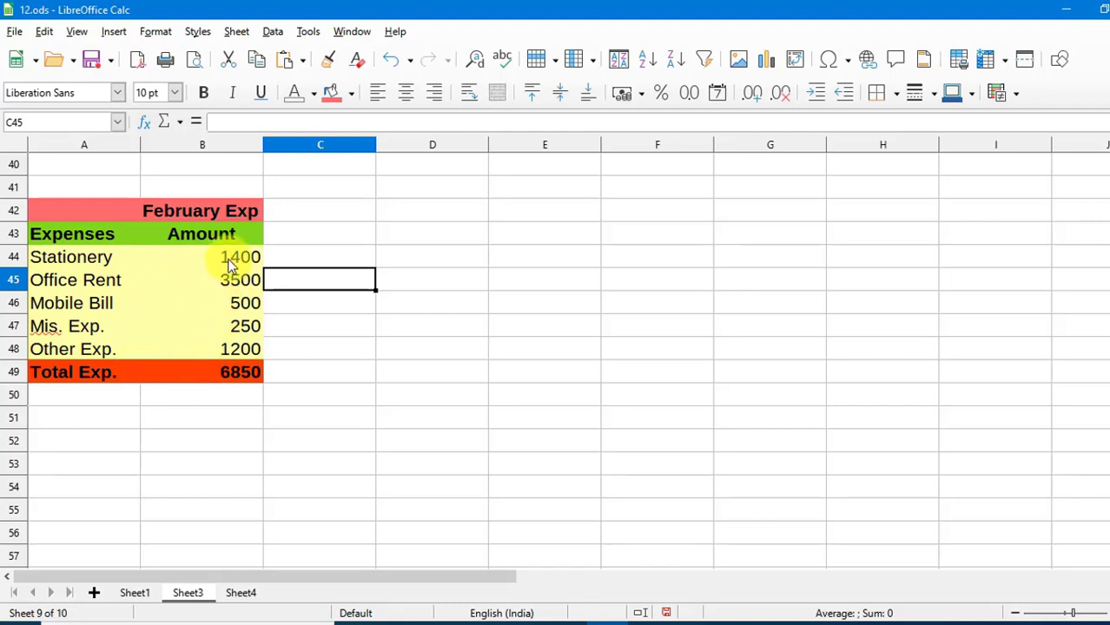
On Sheet4, select cell B49 and pick the jexp macro from 12.ods > Library1 > Module1.
{"action": "left_click", "coordinate": [246, 594]}
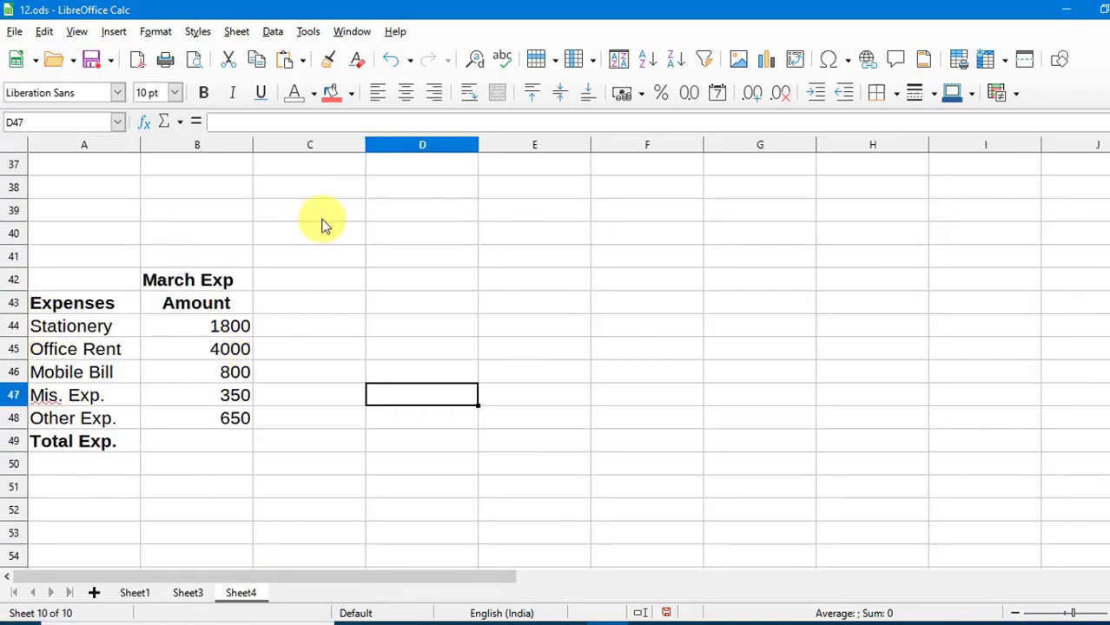
{"action": "left_click", "coordinate": [224, 443]}
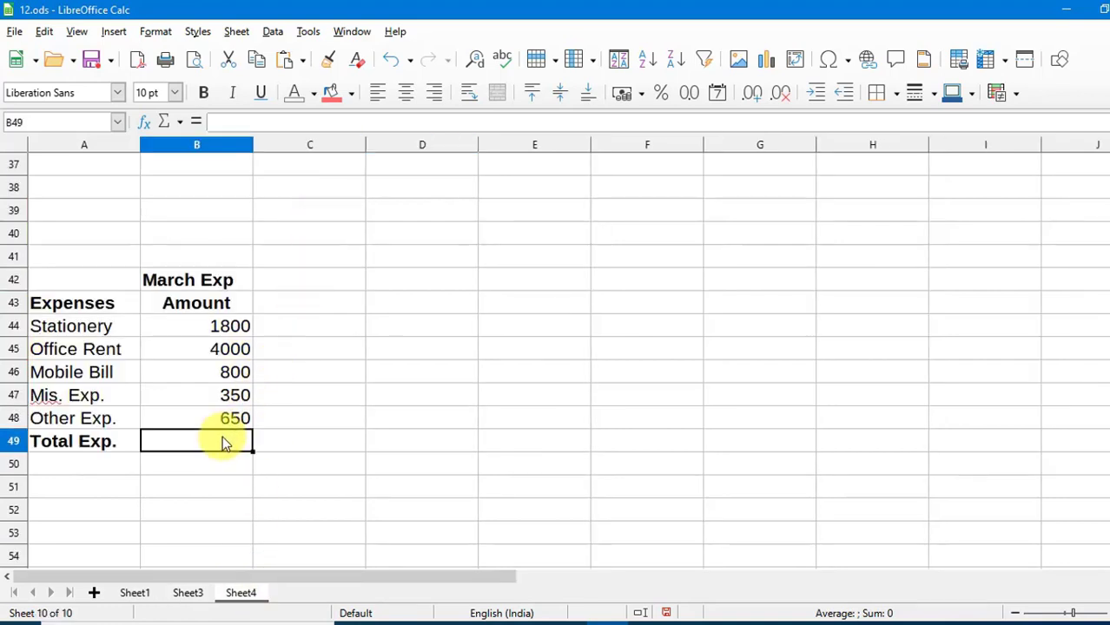
{"action": "left_click", "coordinate": [310, 32]}
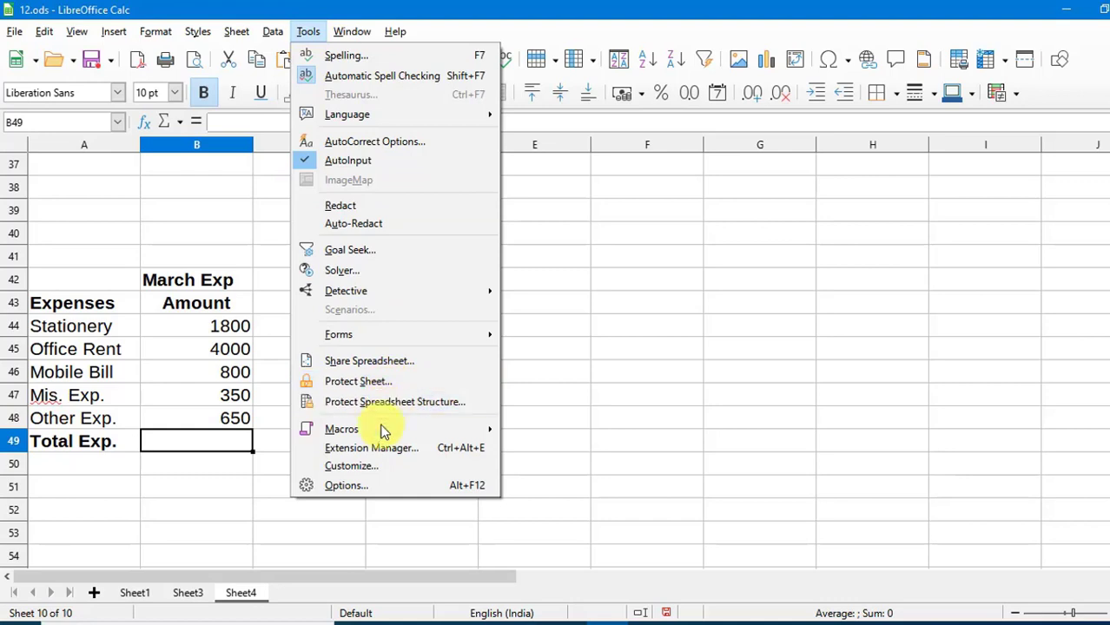
{"action": "mouse_move", "coordinate": [389, 429]}
{"action": "left_click", "coordinate": [531, 447]}
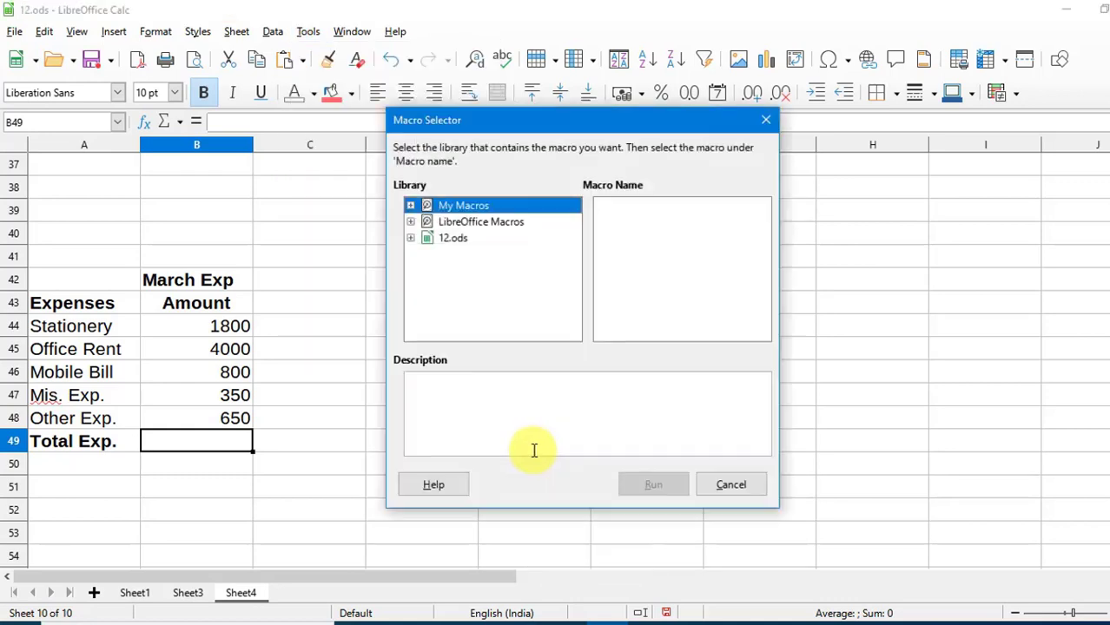
{"action": "double_click", "coordinate": [453, 240]}
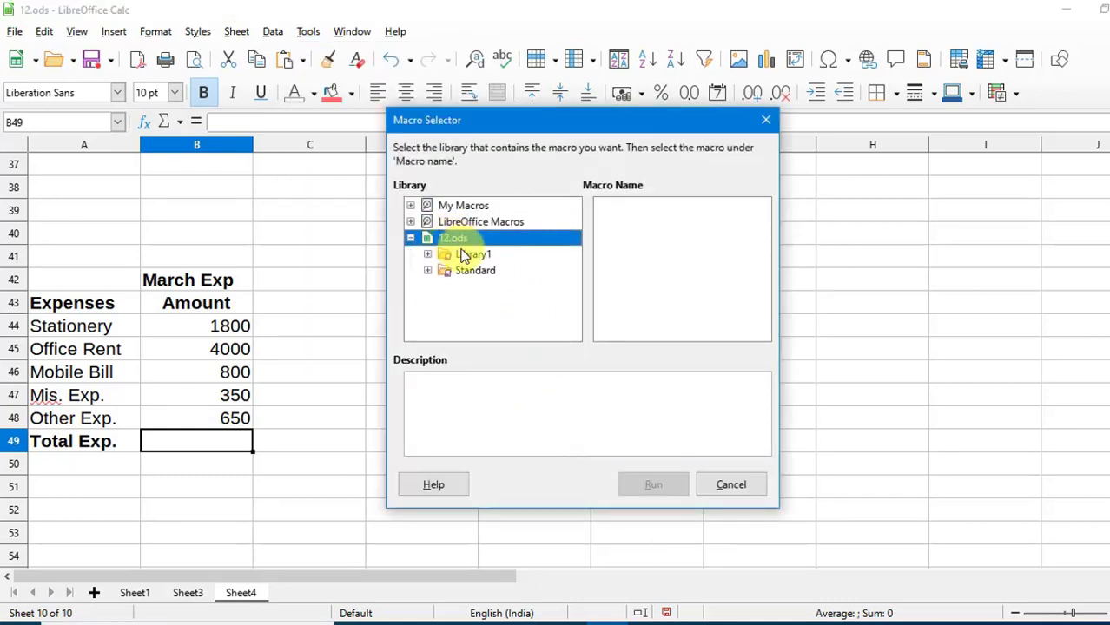
{"action": "double_click", "coordinate": [467, 254]}
{"action": "left_click", "coordinate": [481, 273]}
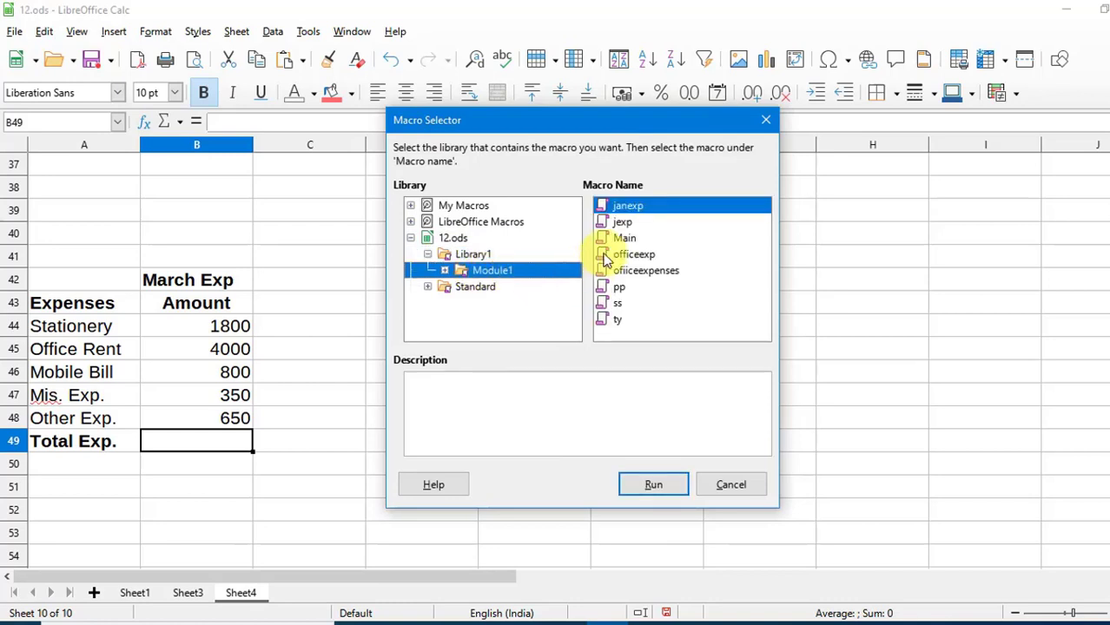
{"action": "left_click", "coordinate": [622, 222]}
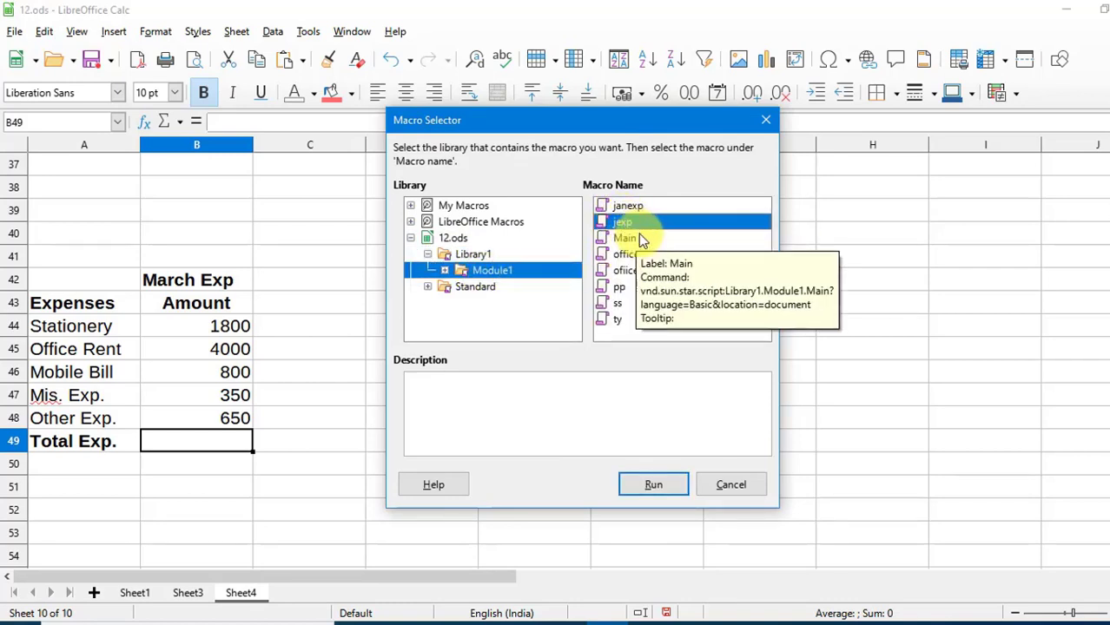
Run jexp to colour and total the March table at 7600, then return to Sheet3.
{"action": "left_click", "coordinate": [653, 484]}
{"action": "left_click", "coordinate": [467, 449]}
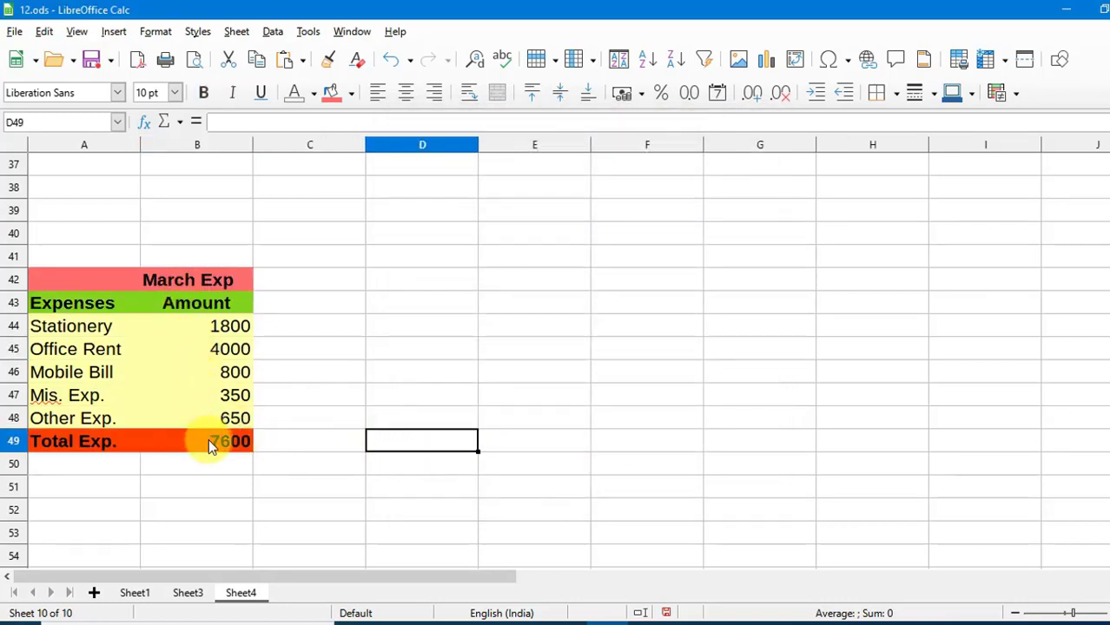
{"action": "left_click", "coordinate": [189, 593]}
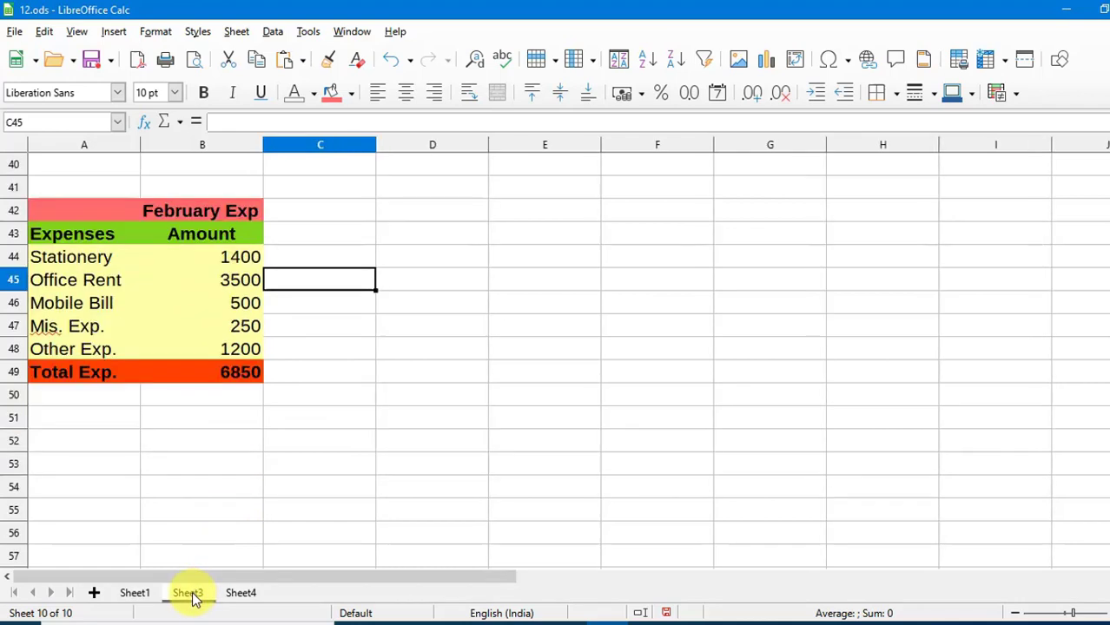
Switch to Sheet1 to review the coloured January Exp table totalling 5400.
{"action": "left_click", "coordinate": [136, 594]}
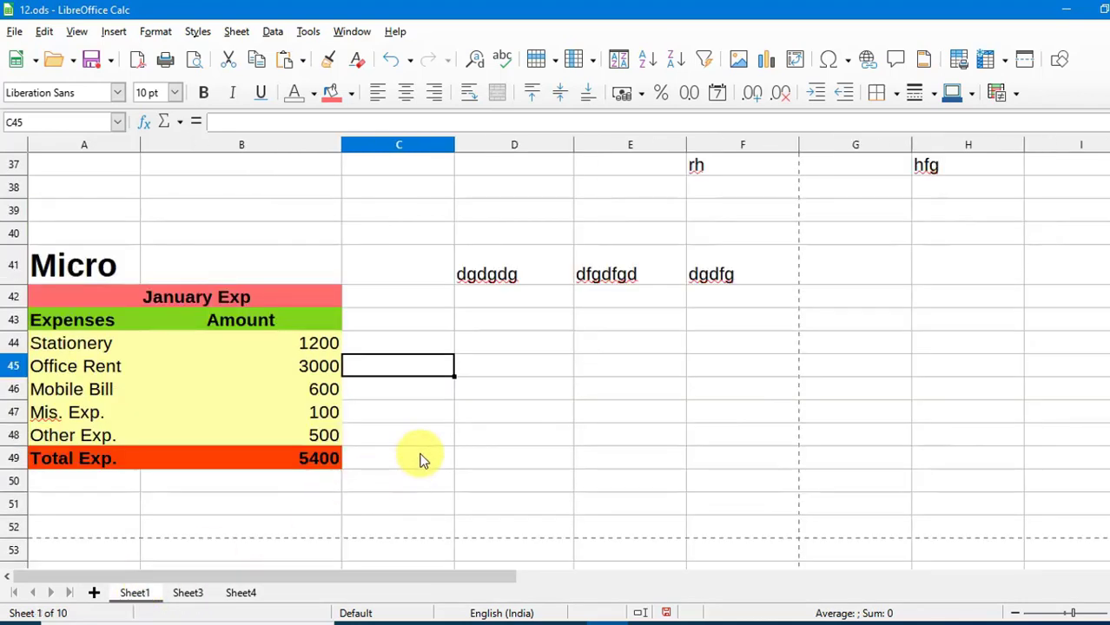
{"action": "left_click", "coordinate": [475, 417]}
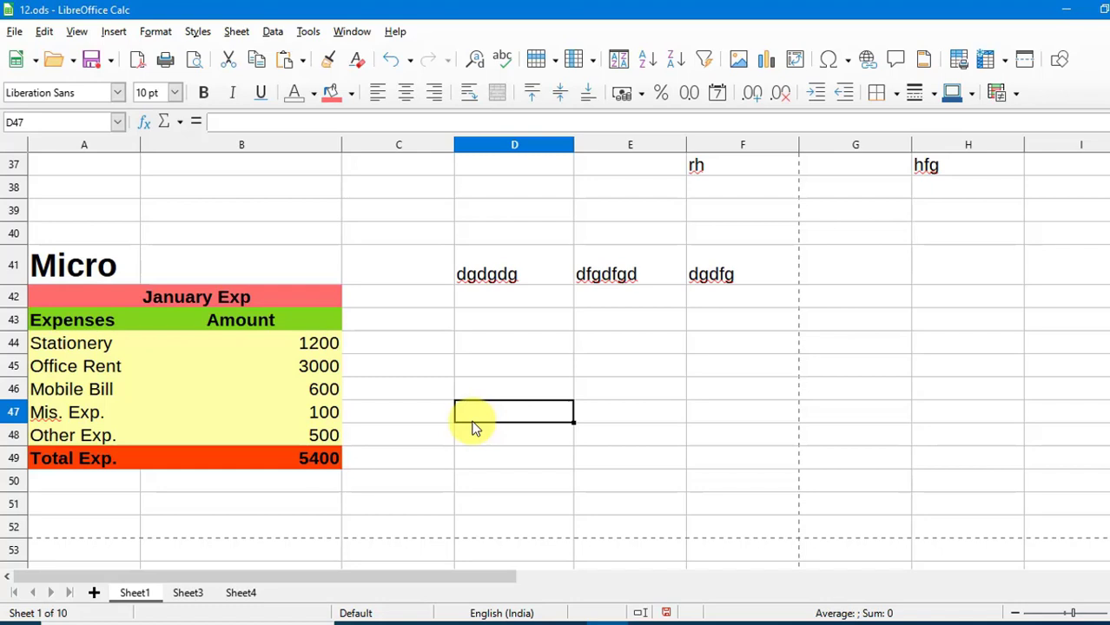
{"action": "left_click", "coordinate": [476, 386]}
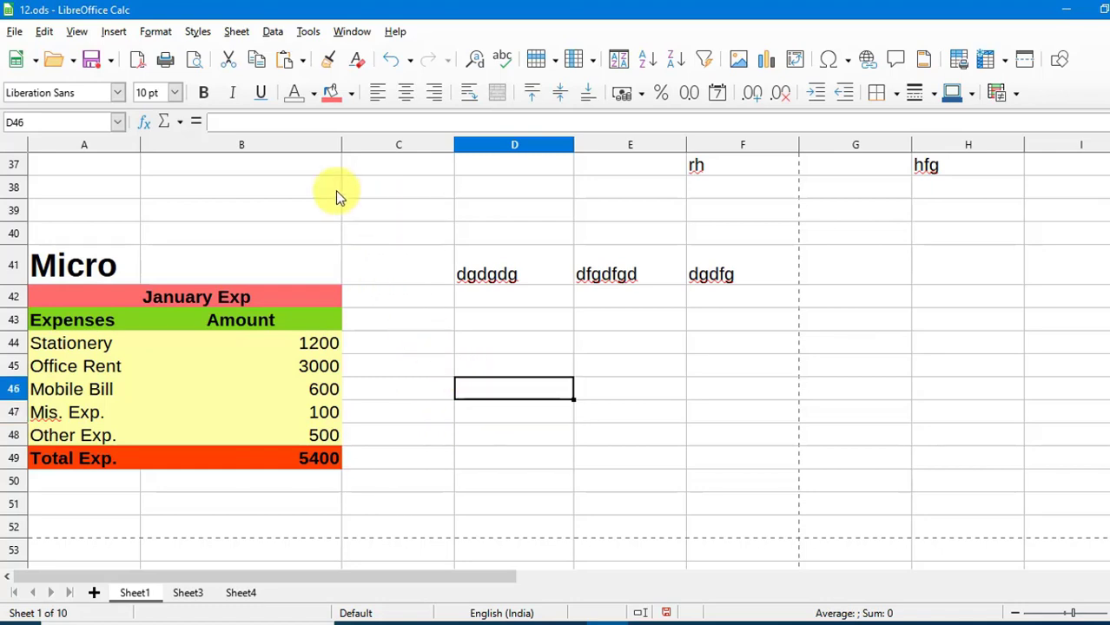
{"action": "left_click", "coordinate": [309, 33]}
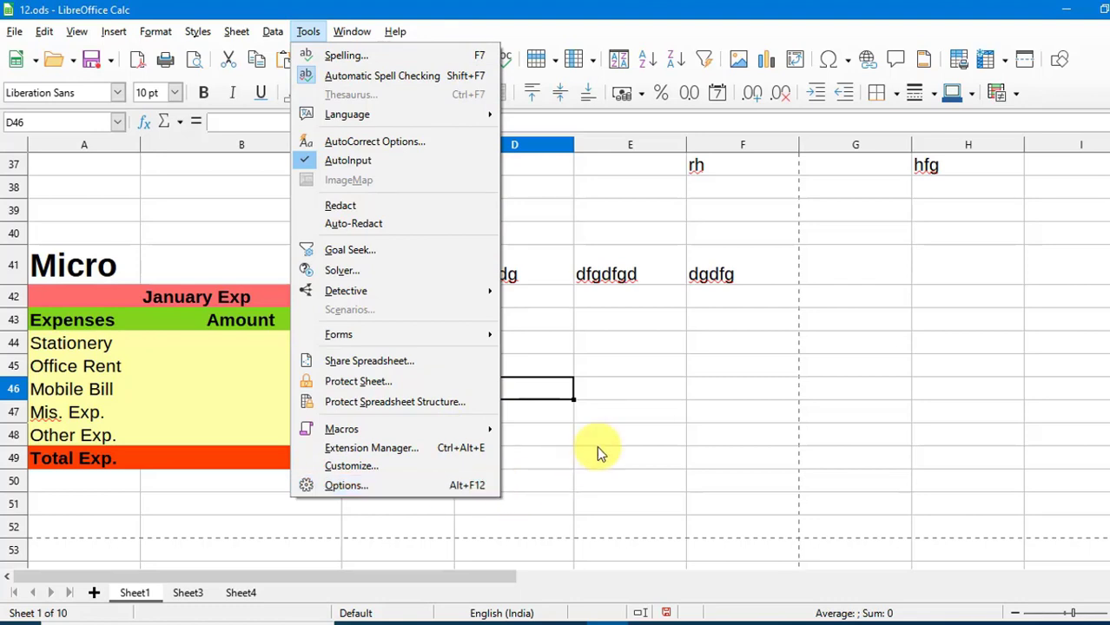
{"action": "left_click", "coordinate": [614, 387]}
{"action": "left_click", "coordinate": [351, 32]}
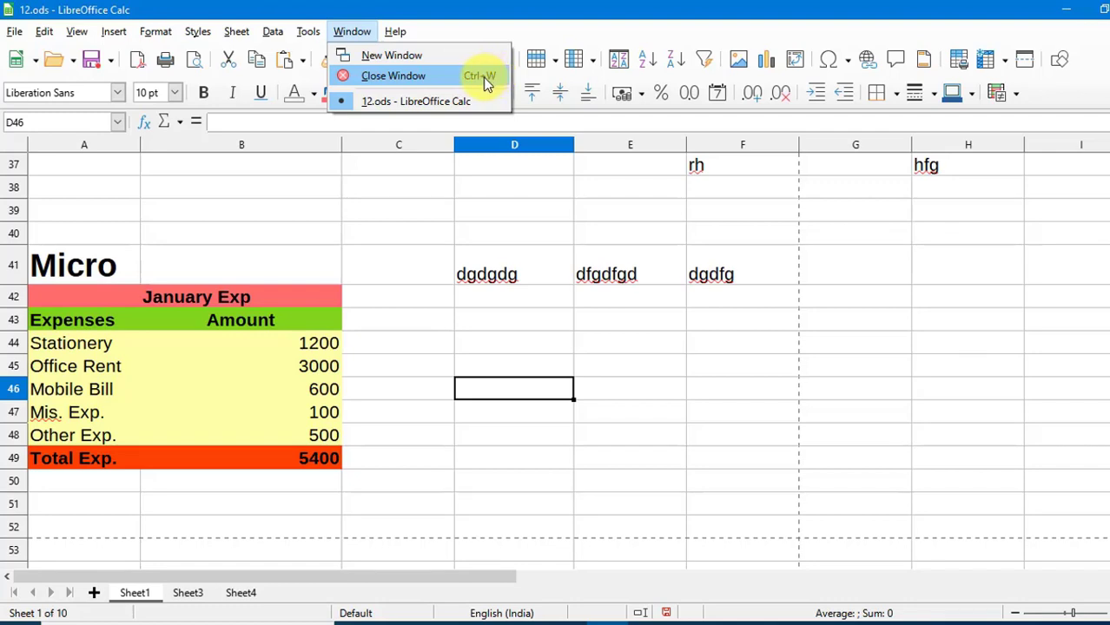
{"action": "left_click", "coordinate": [482, 347]}
{"action": "left_click", "coordinate": [487, 347]}
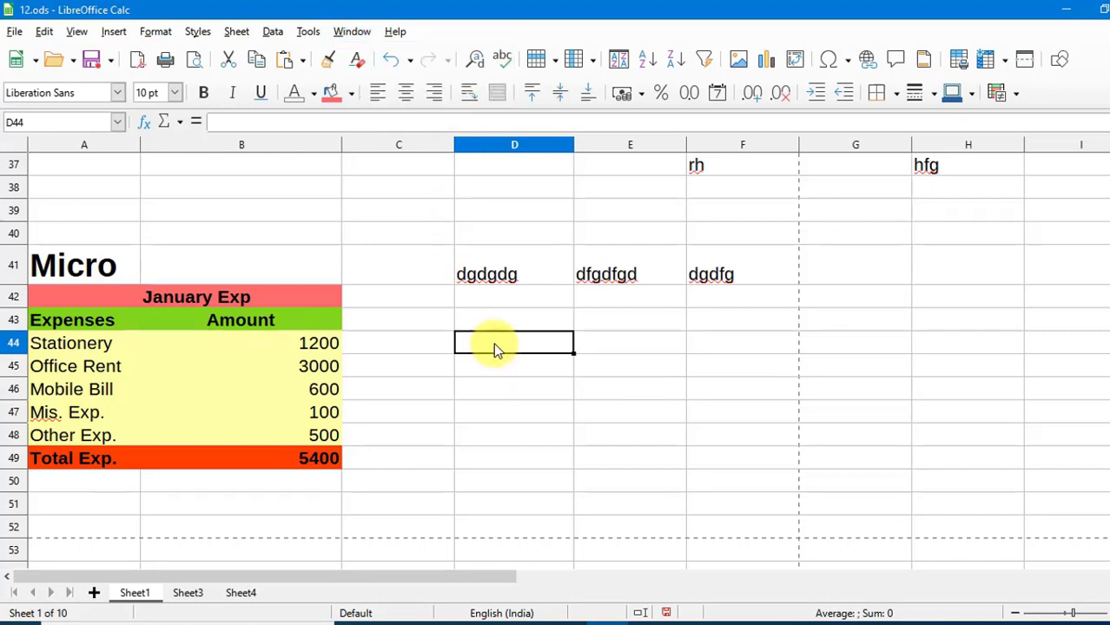
{"action": "left_click", "coordinate": [15, 33]}
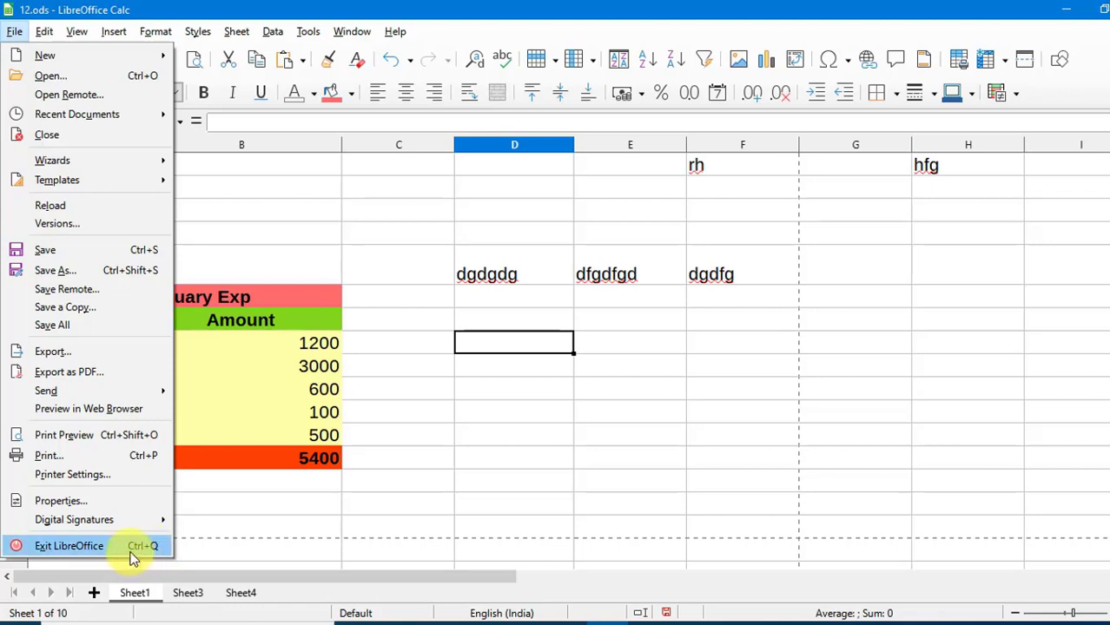
{"action": "left_click", "coordinate": [527, 395]}
{"action": "left_click", "coordinate": [351, 32]}
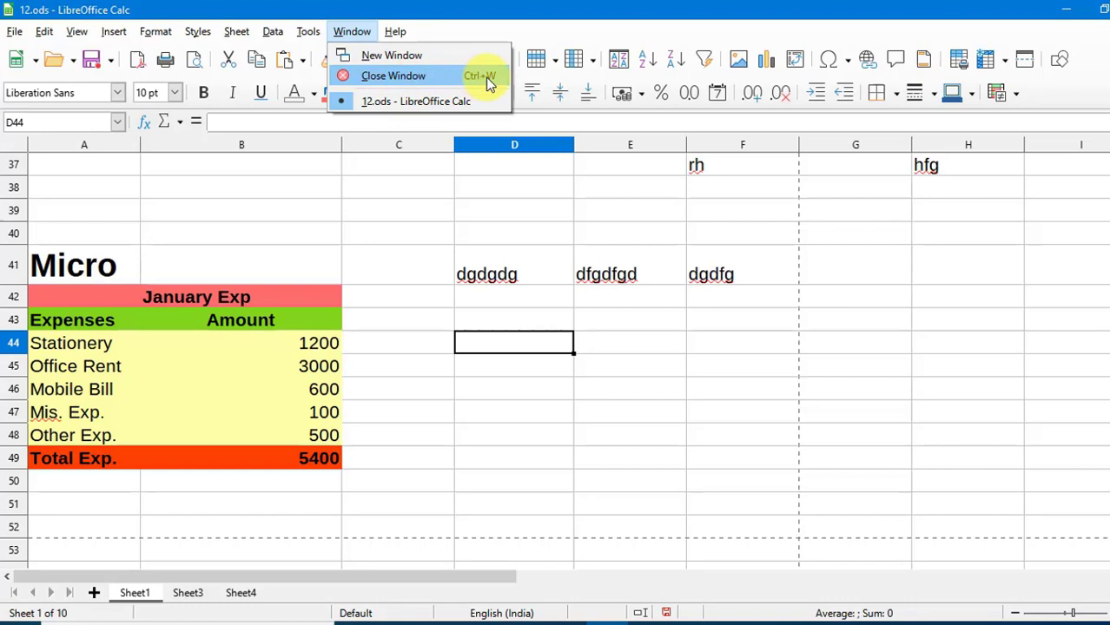
{"action": "left_click", "coordinate": [588, 395]}
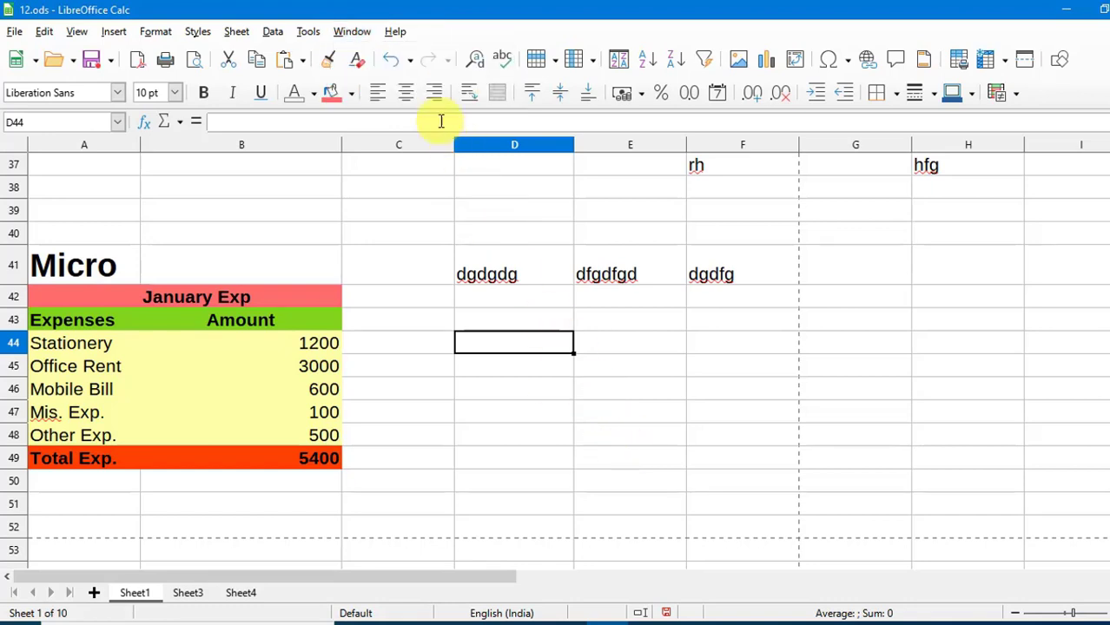
{"action": "left_click", "coordinate": [396, 31]}
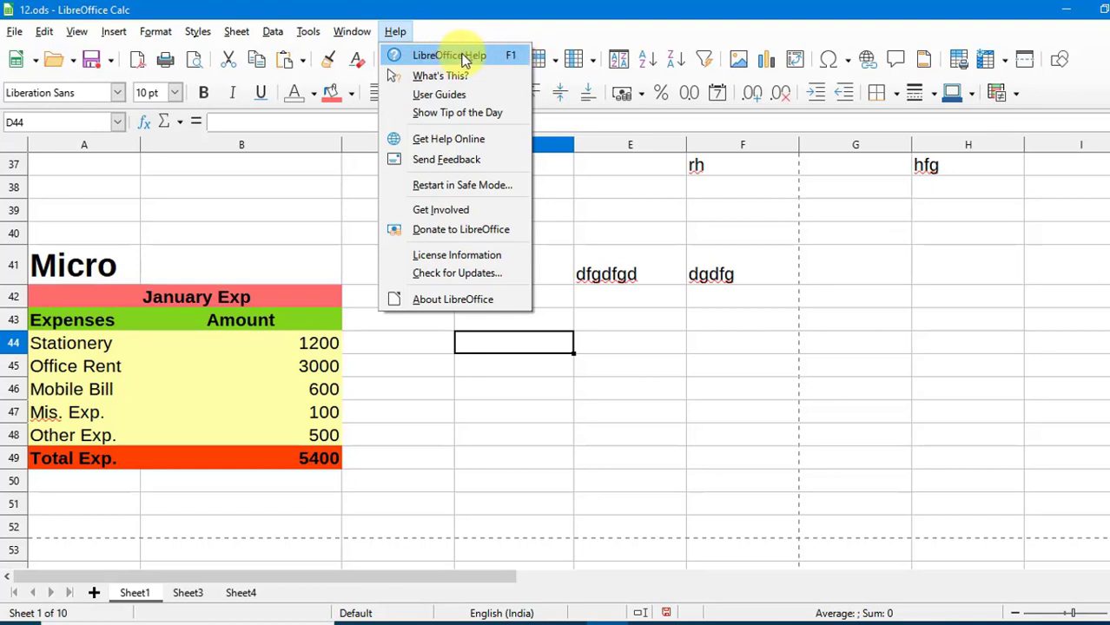
{"action": "left_click", "coordinate": [618, 397]}
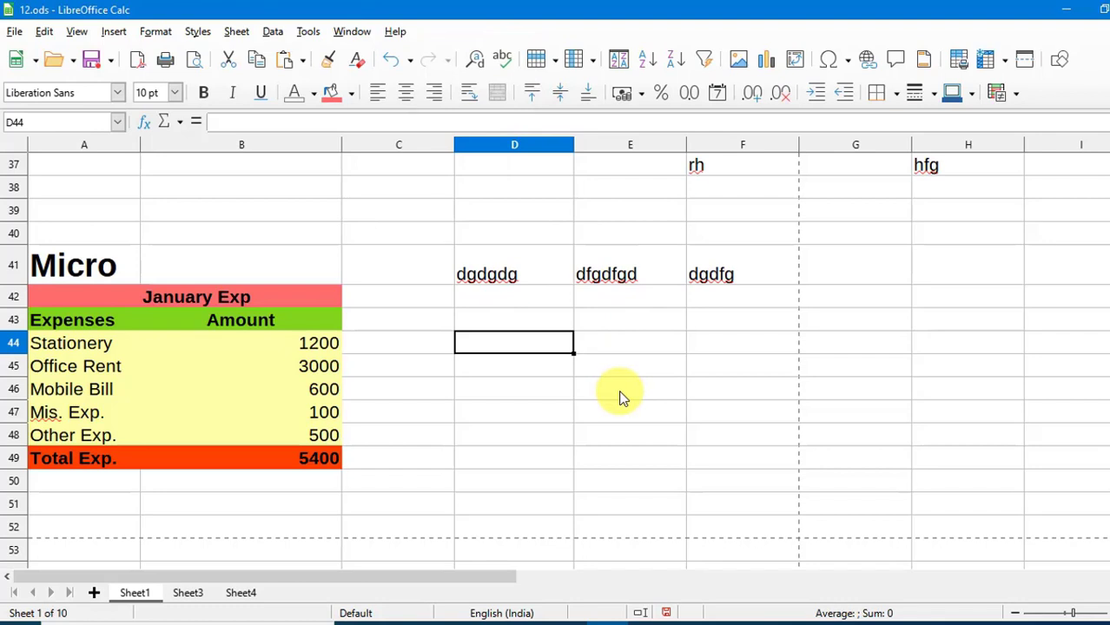